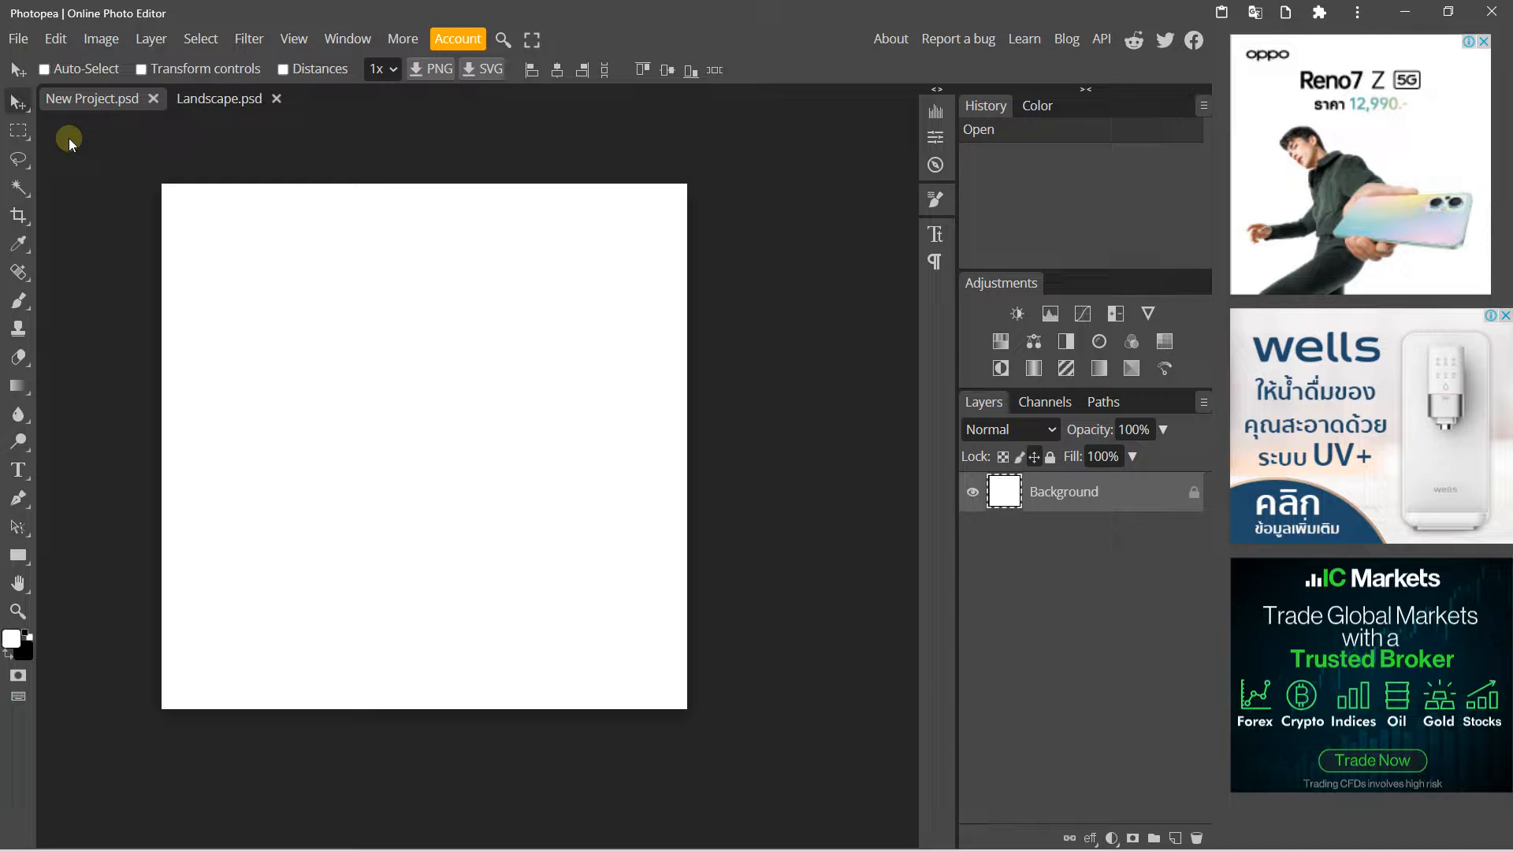
# Compare the landscape photo document with the blank New Project document.
pyautogui.click(211, 101)
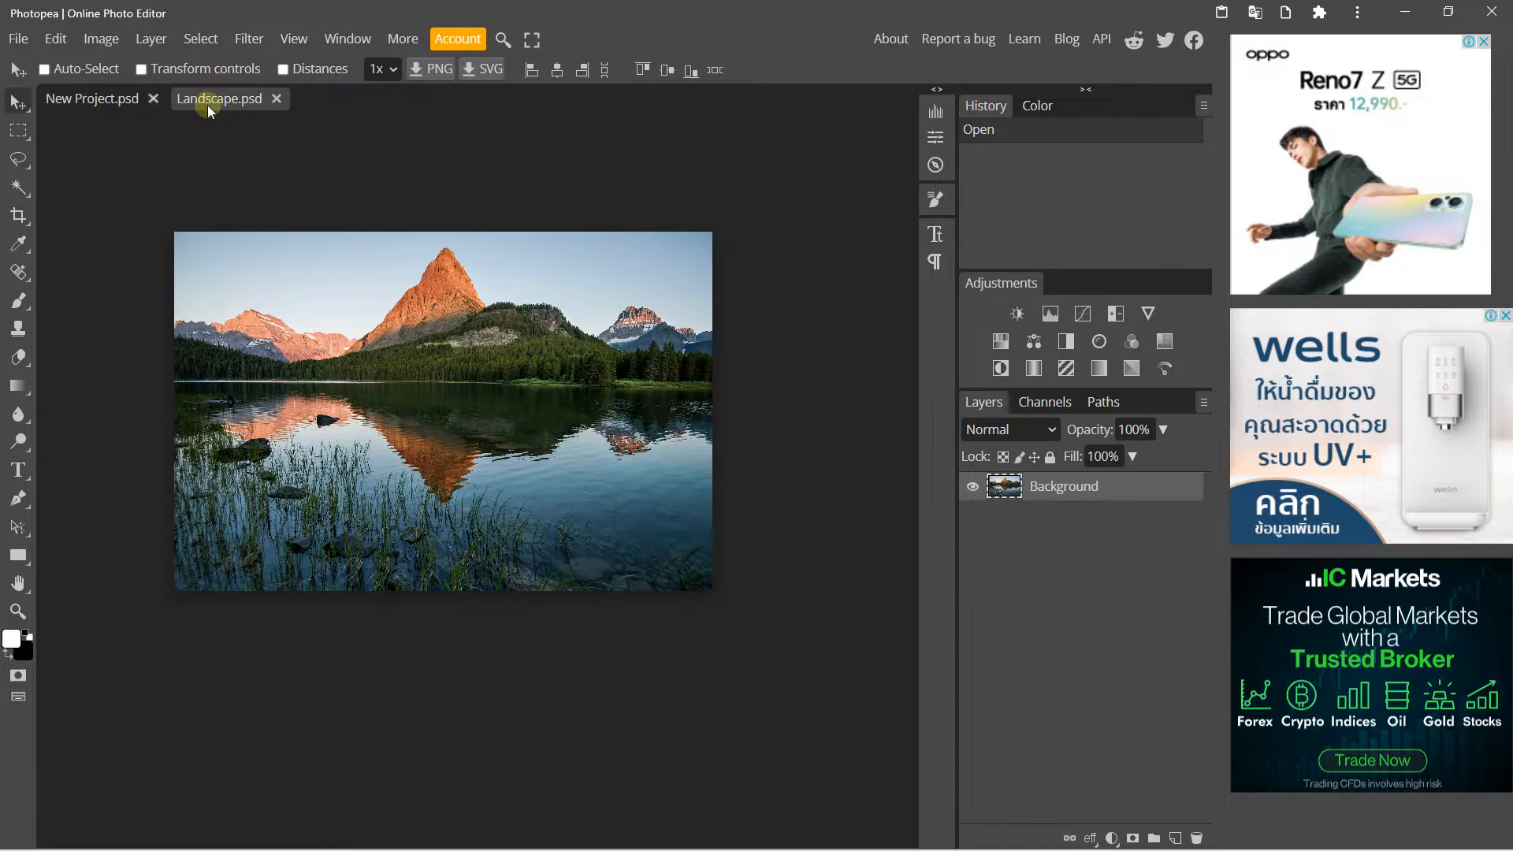
pyautogui.click(101, 100)
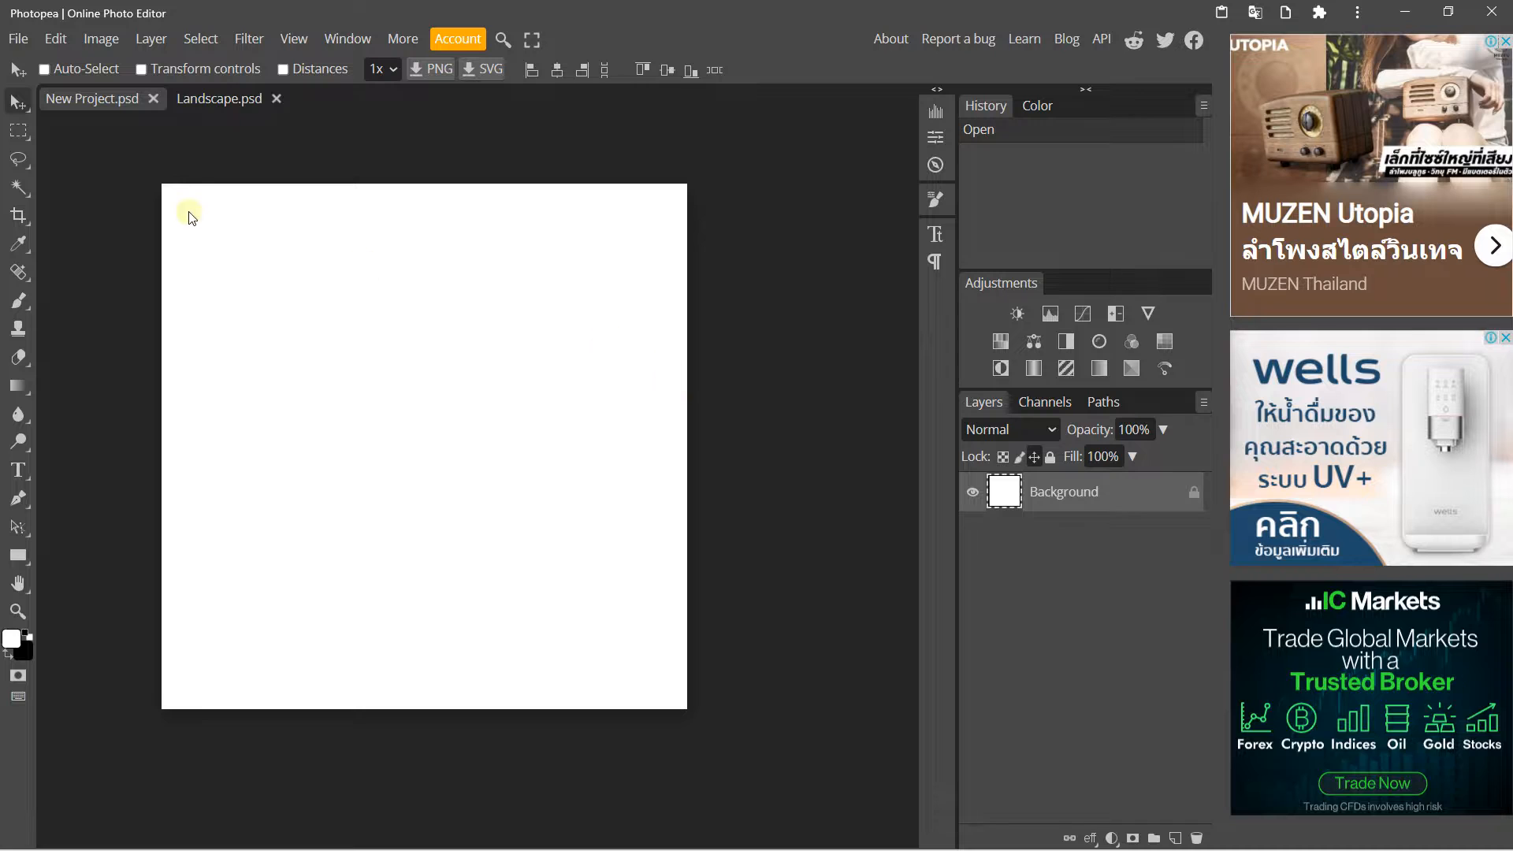
pyautogui.click(211, 105)
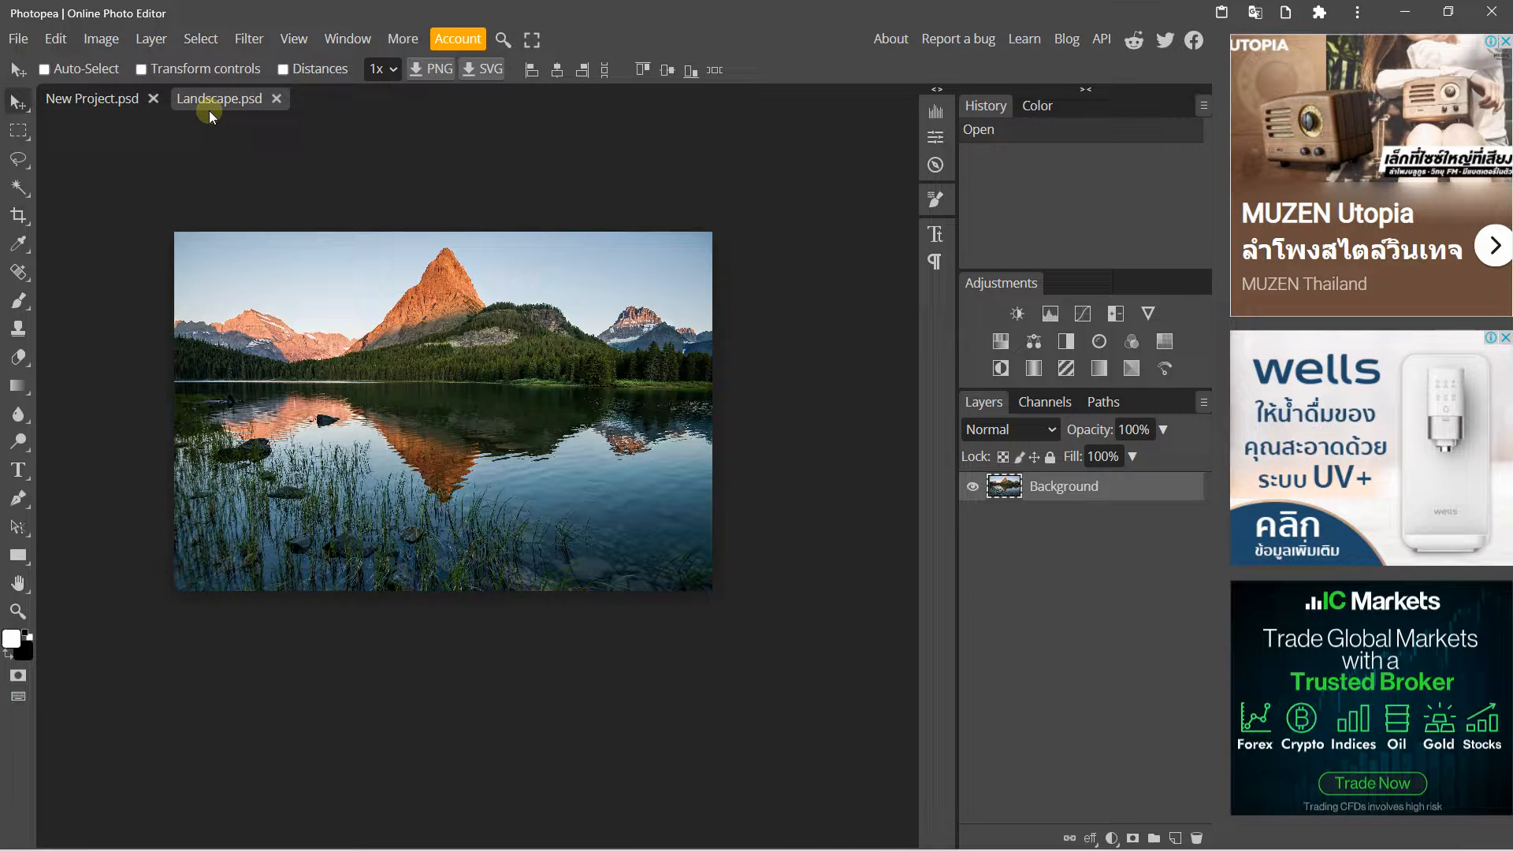
pyautogui.click(86, 97)
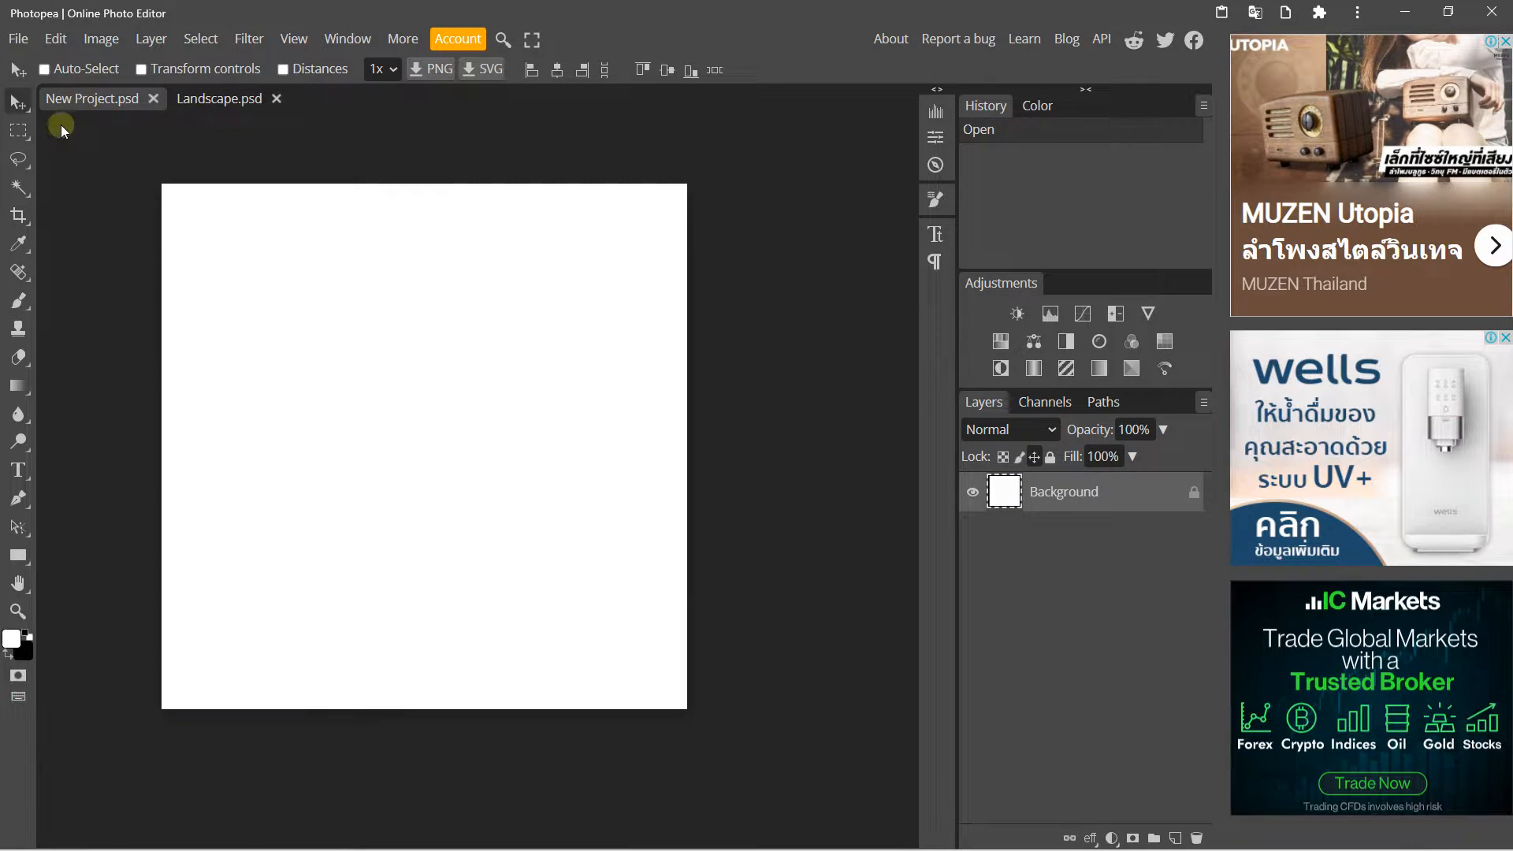
# Activate the Gradient tool and set the foreground colour to bright blue, hex 00b9ee.
pyautogui.click(18, 388)
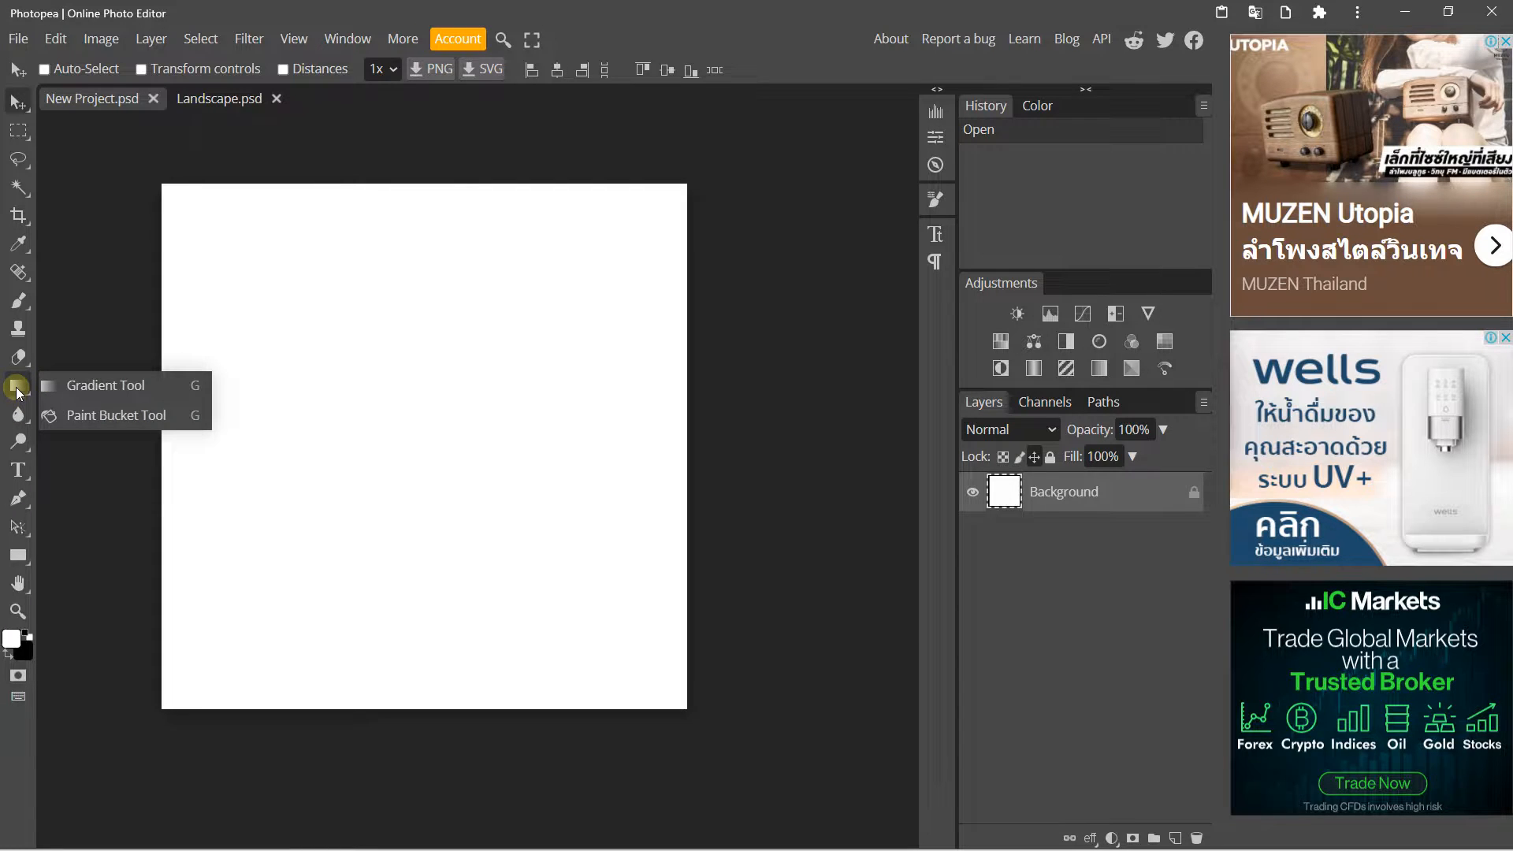
pyautogui.click(75, 394)
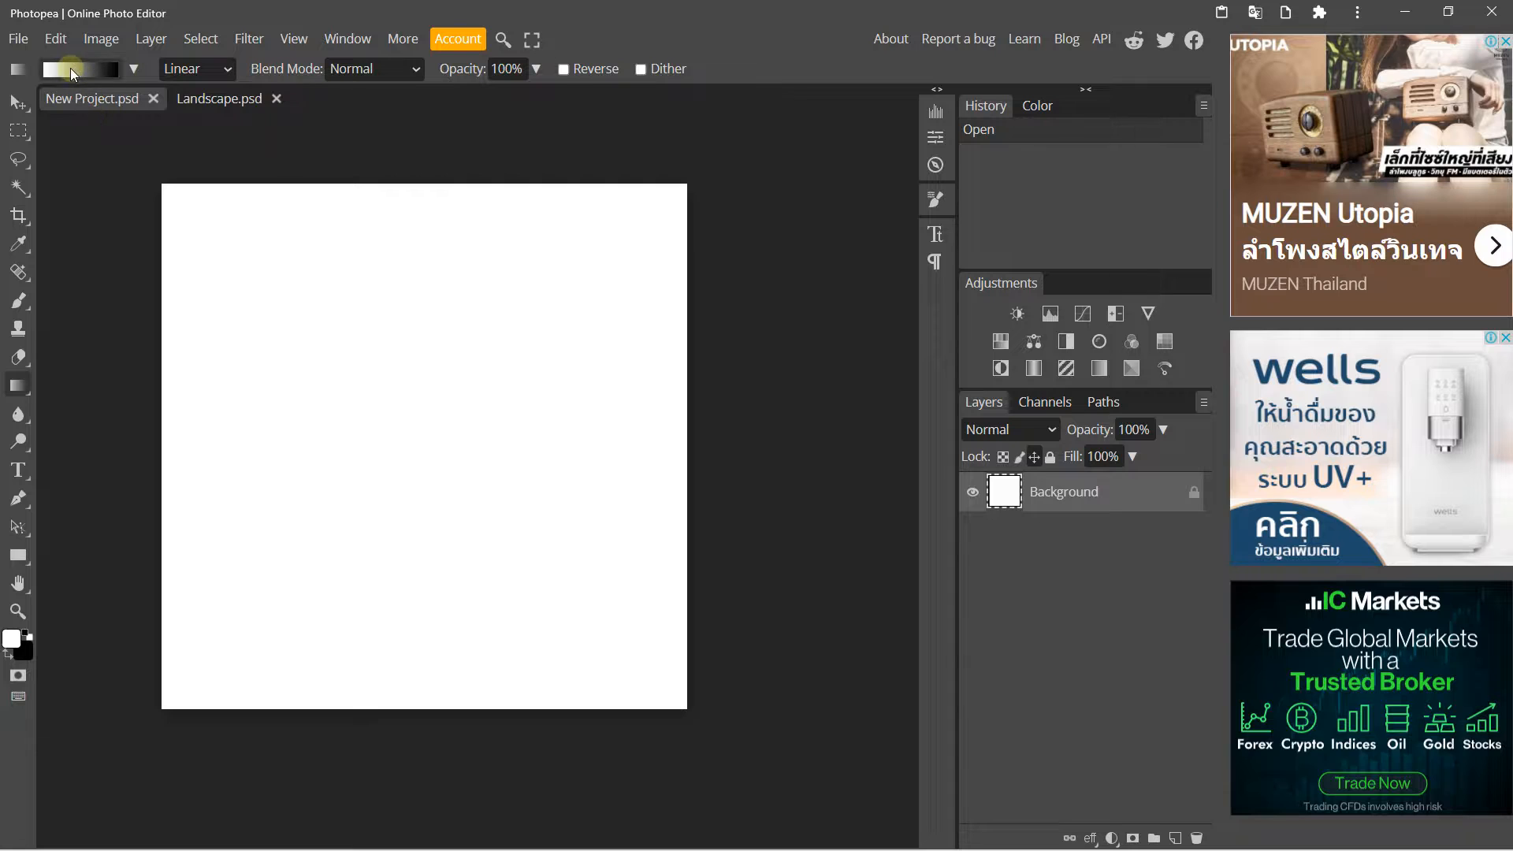
pyautogui.click(132, 76)
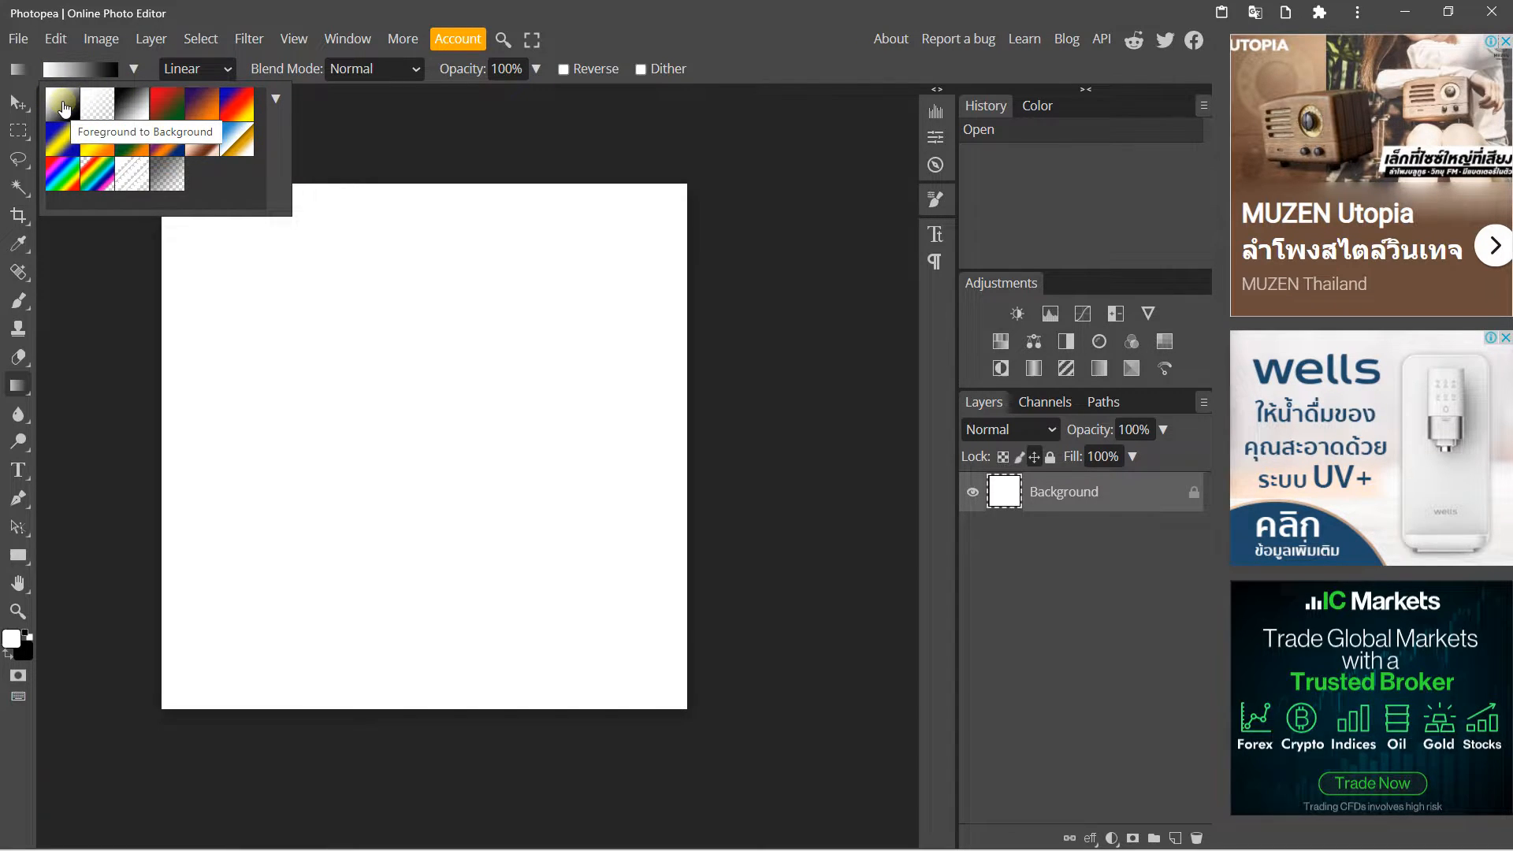
pyautogui.click(12, 644)
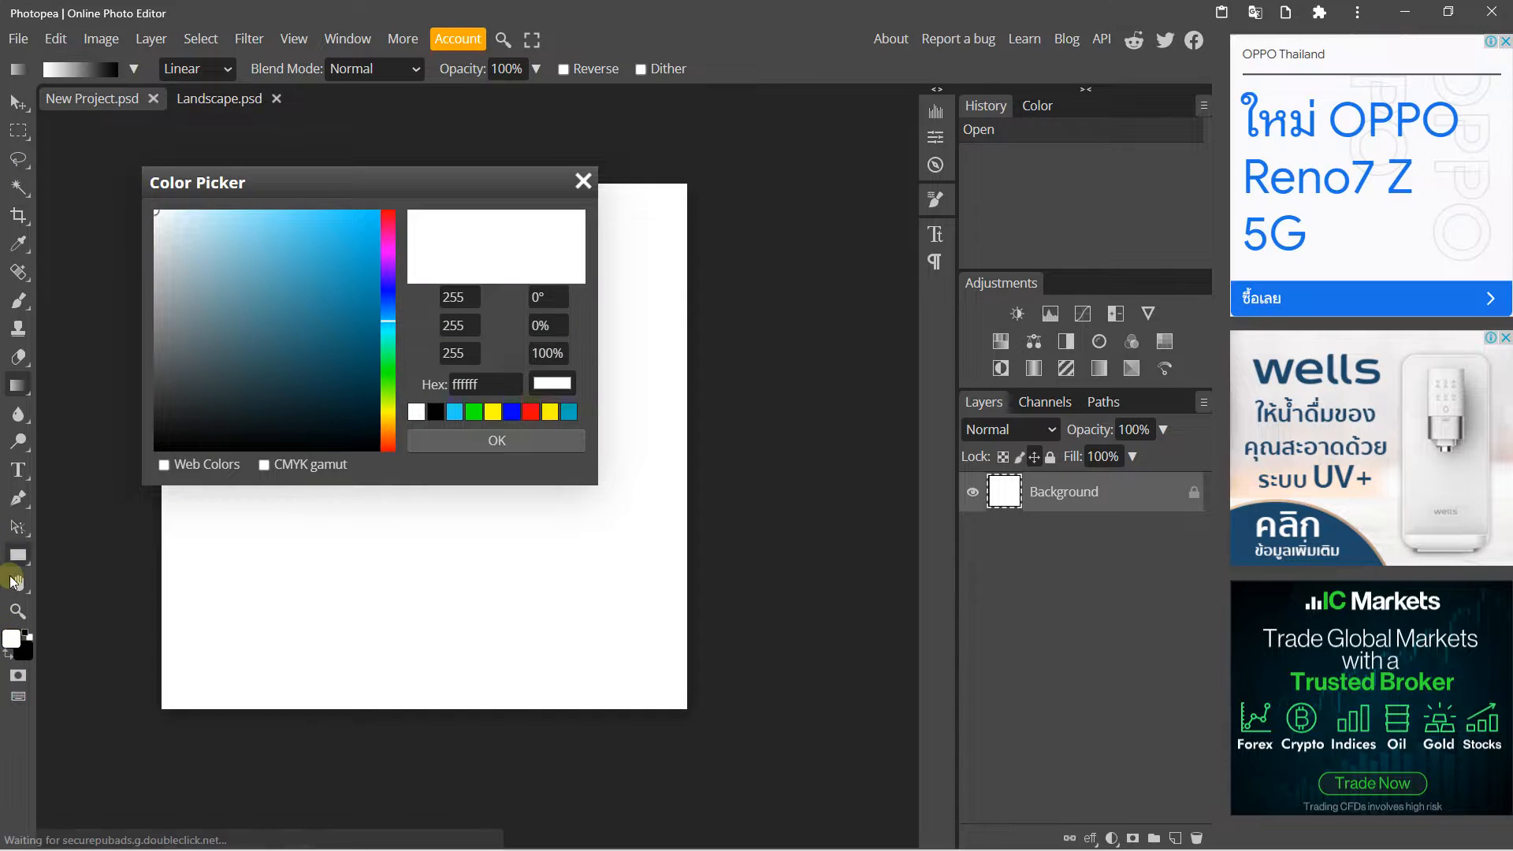
pyautogui.click(374, 227)
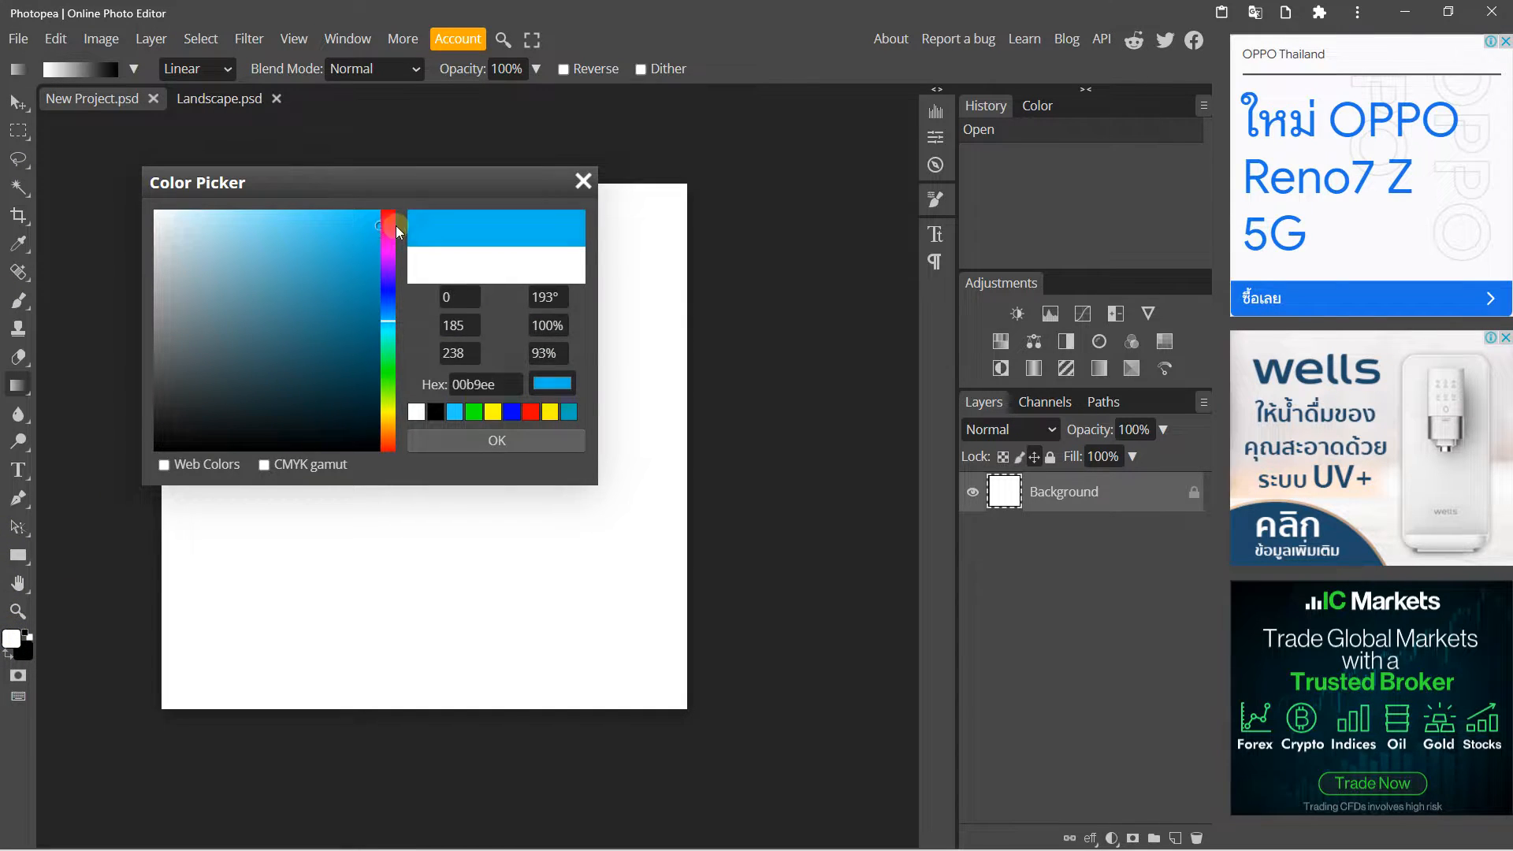
pyautogui.click(469, 448)
# Set the background colour to red, hex ec1313.
pyautogui.click(28, 654)
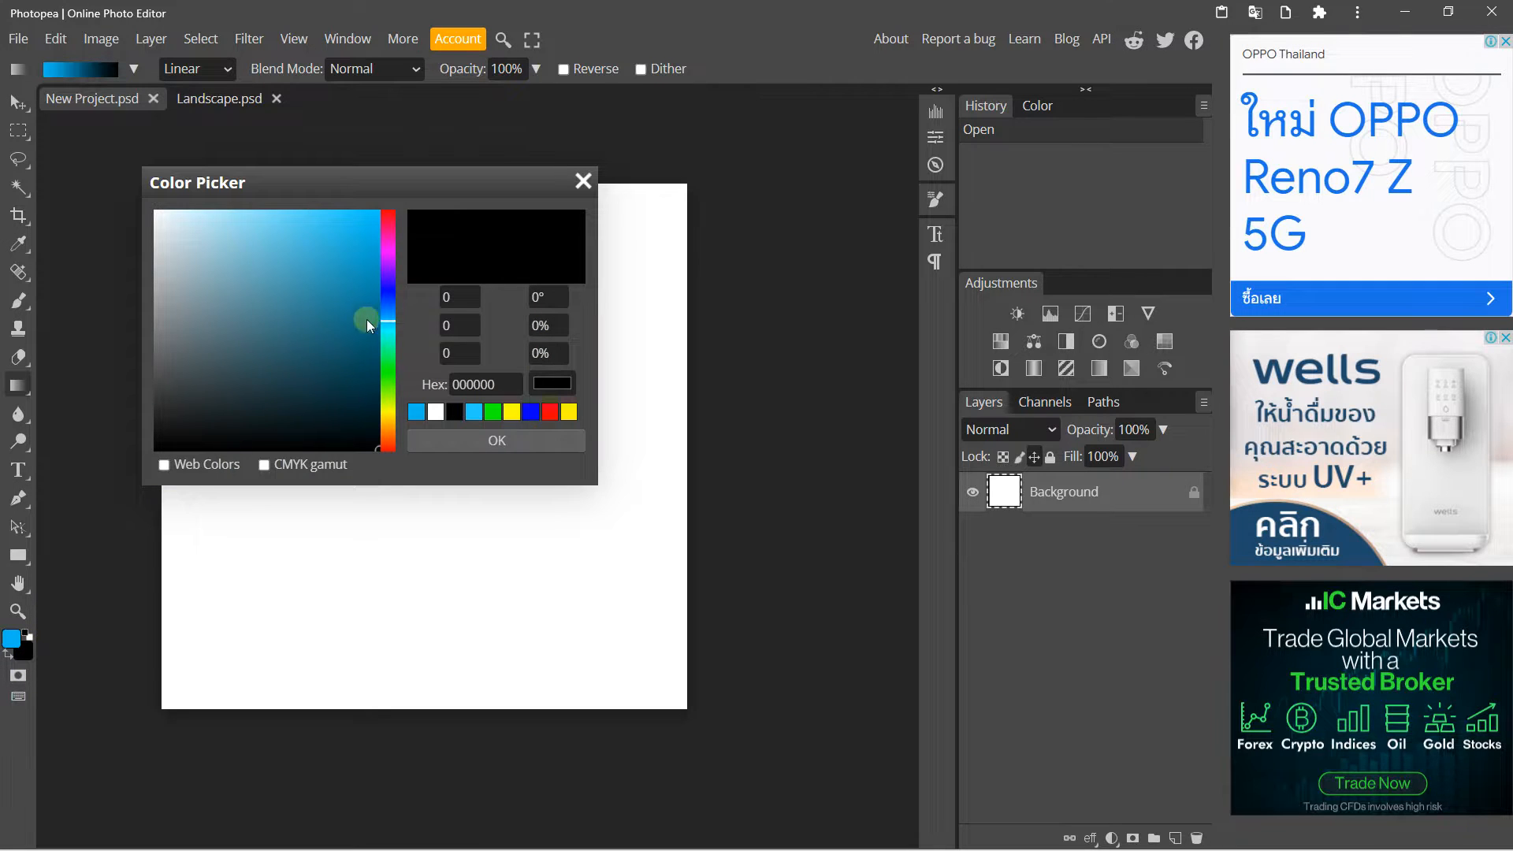
pyautogui.click(388, 221)
pyautogui.click(367, 222)
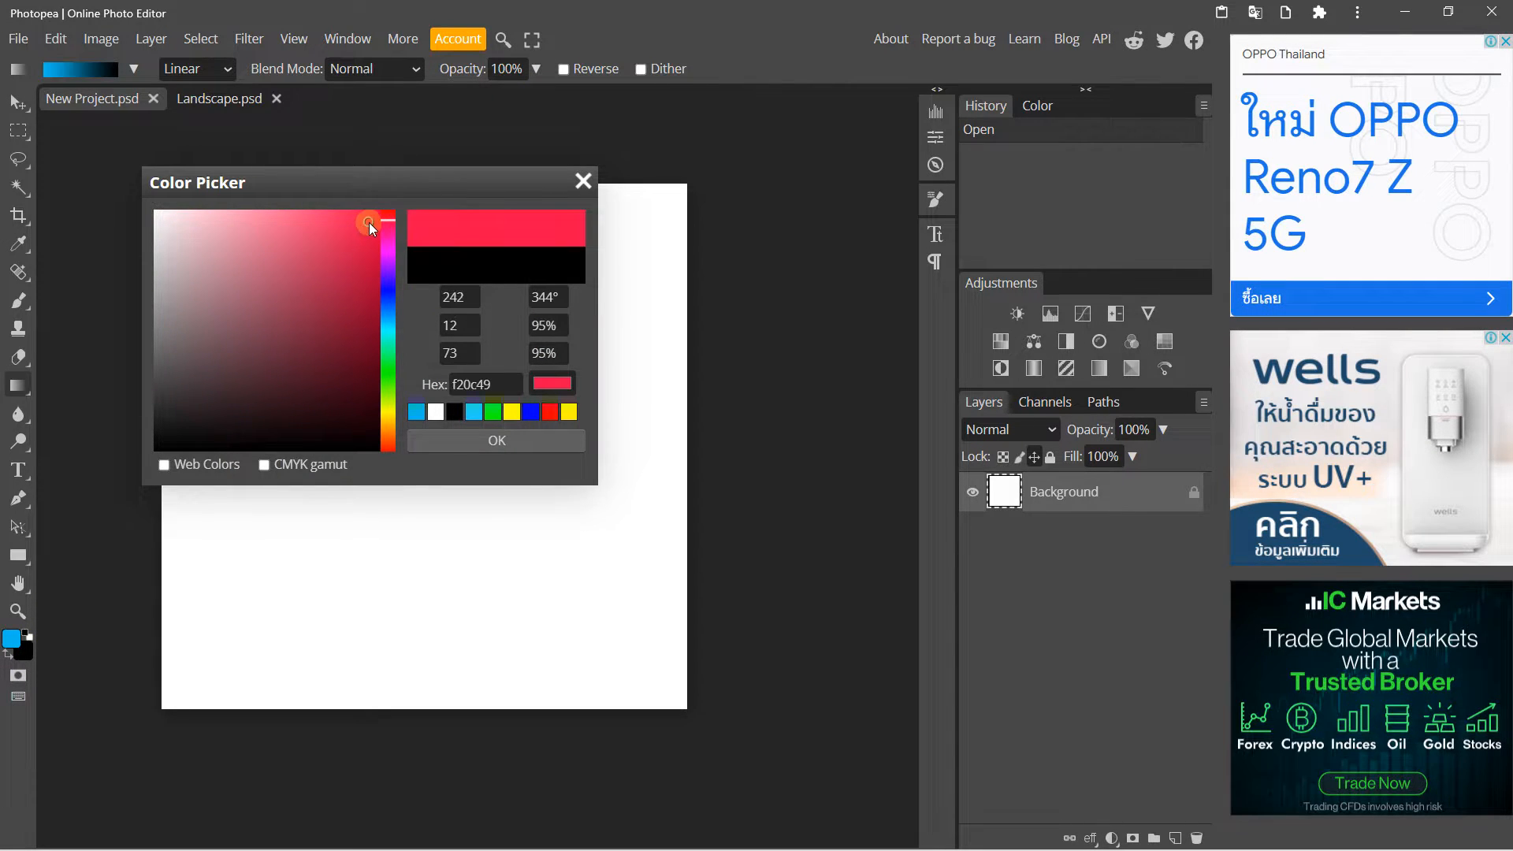
pyautogui.moveTo(389, 215); pyautogui.dragTo(394, 192)
pyautogui.click(362, 220)
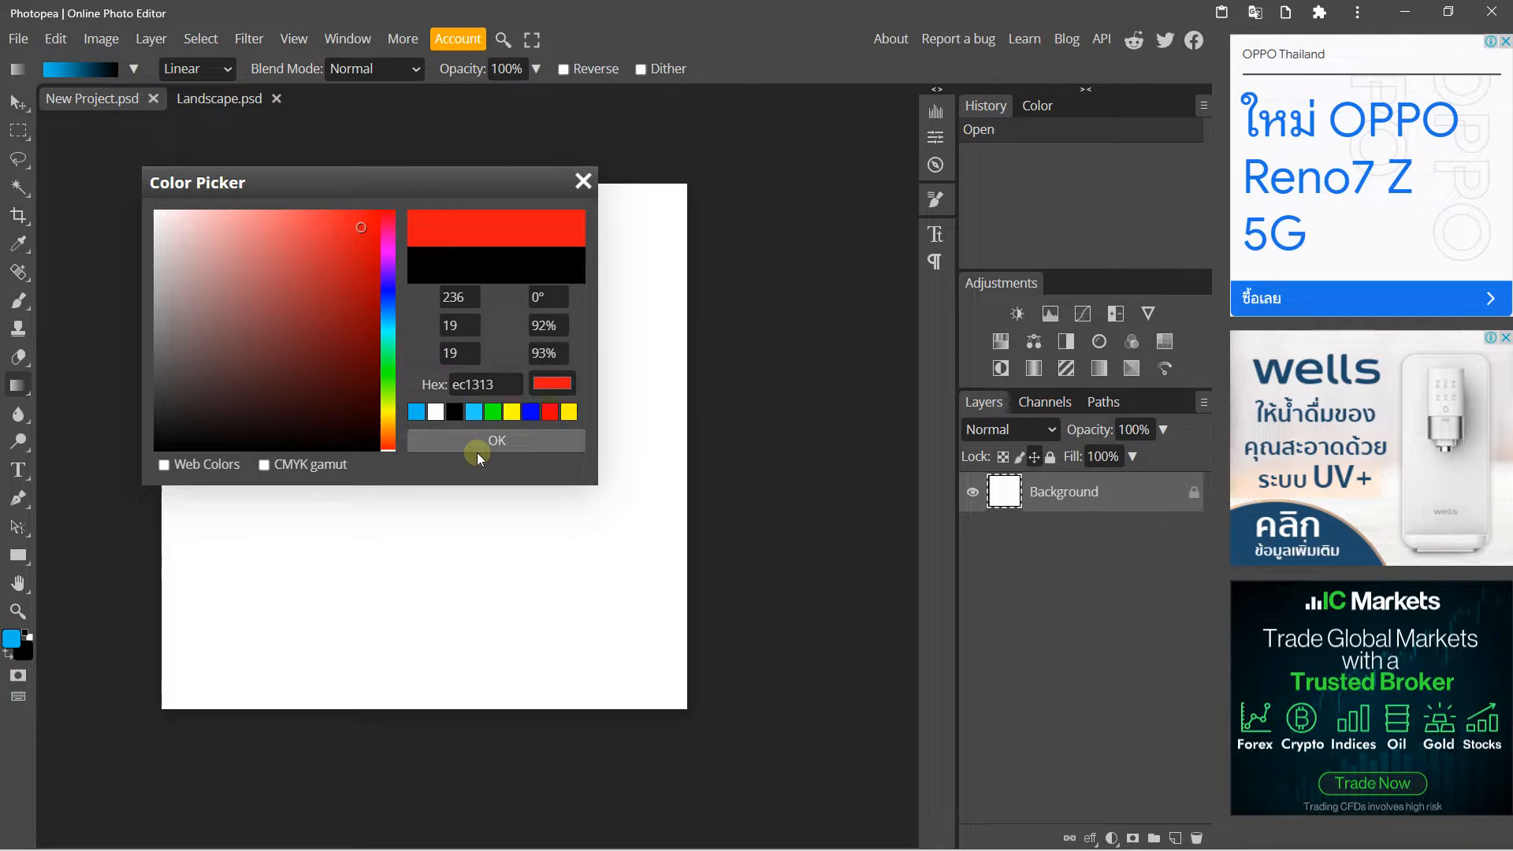
pyautogui.click(477, 443)
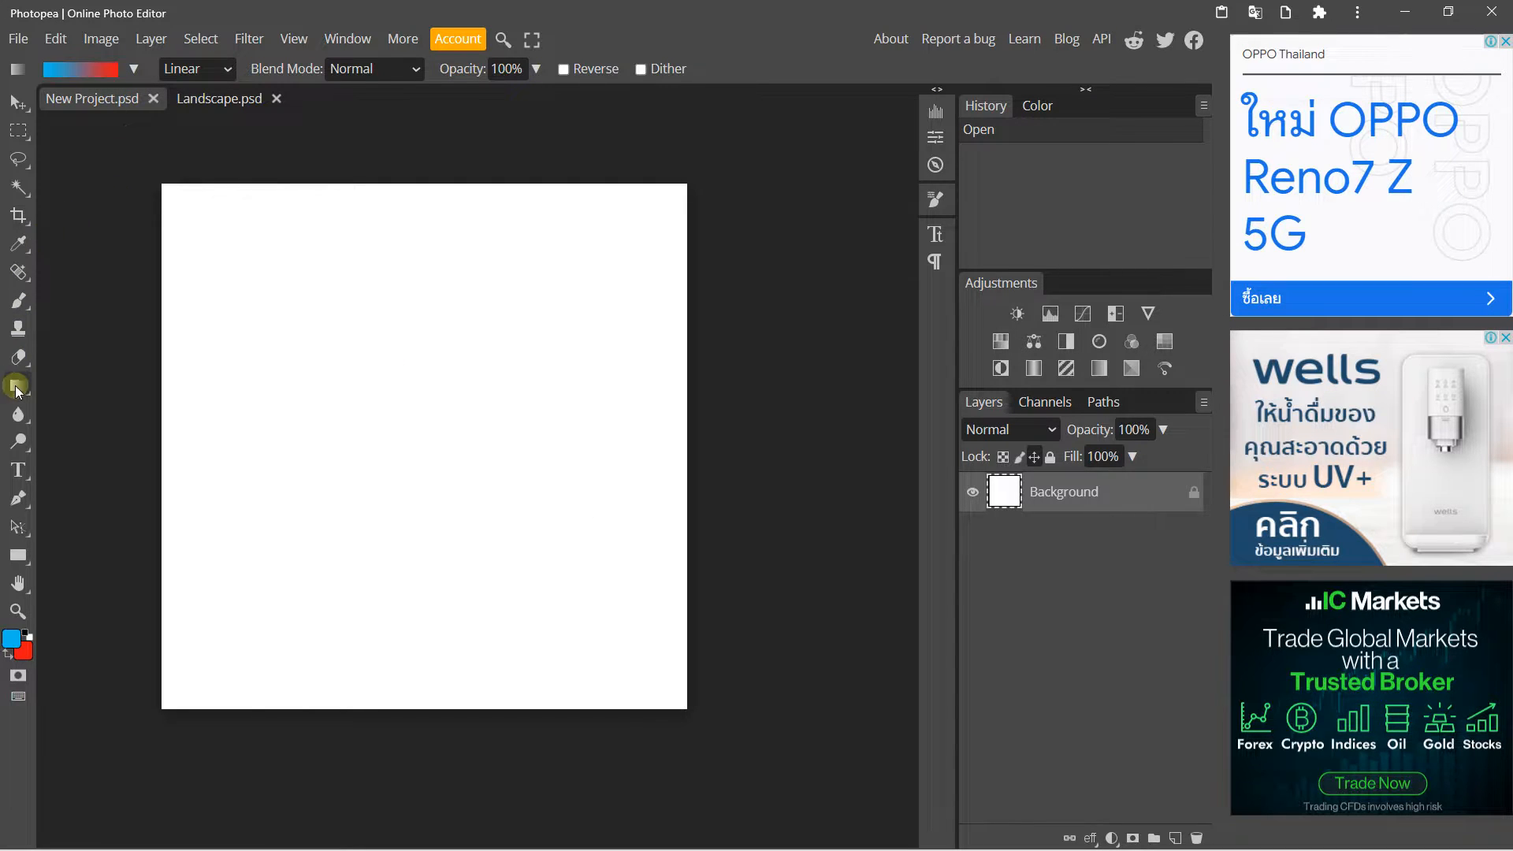
# Apply a linear blue-to-red gradient running from the top of the canvas down to near its bottom edge.
pyautogui.click(79, 69)
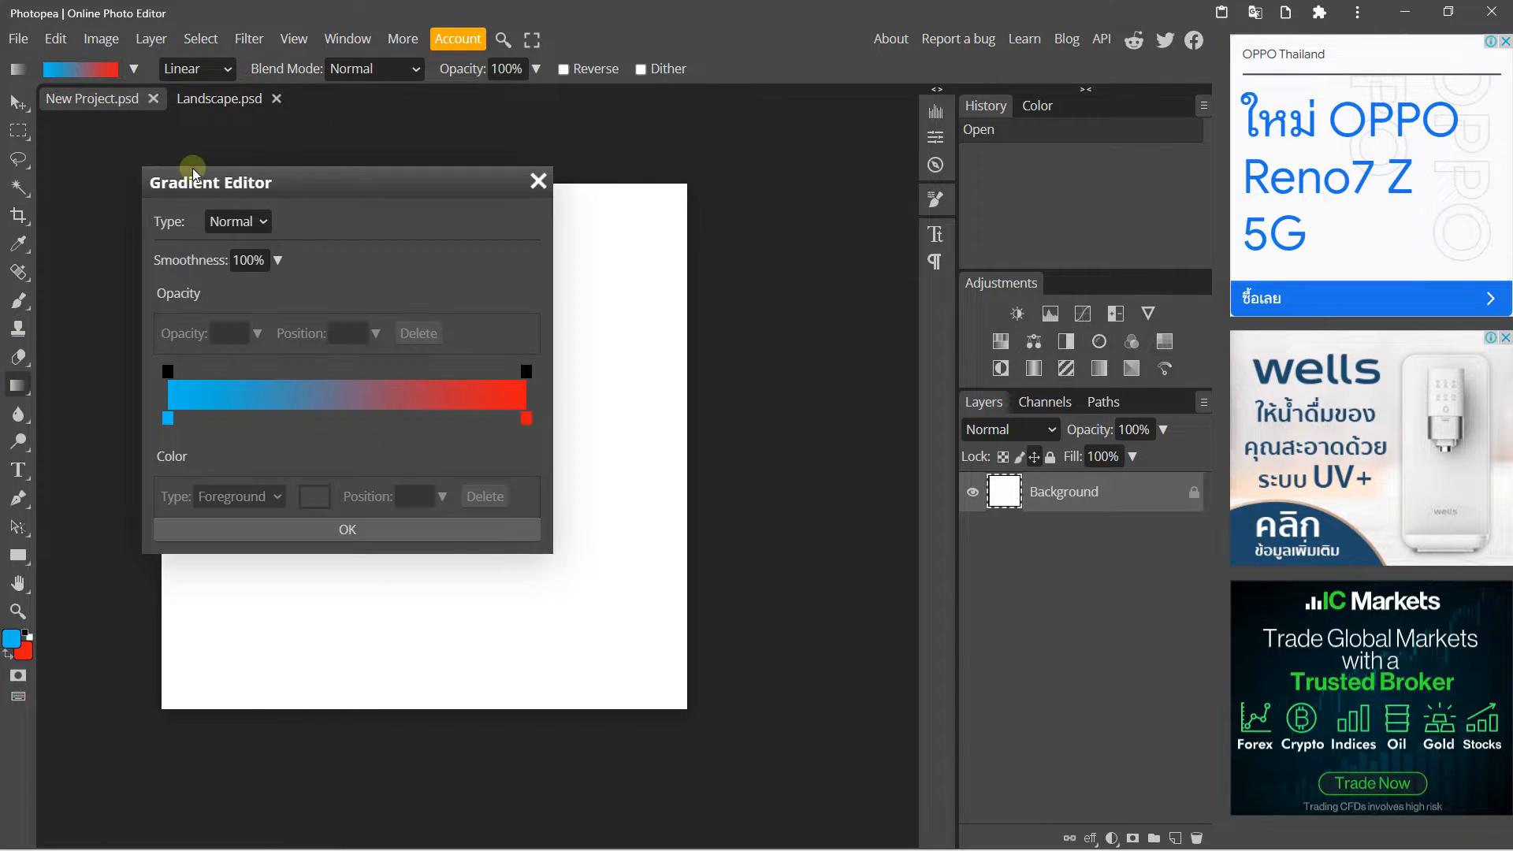
pyautogui.click(537, 181)
pyautogui.click(134, 69)
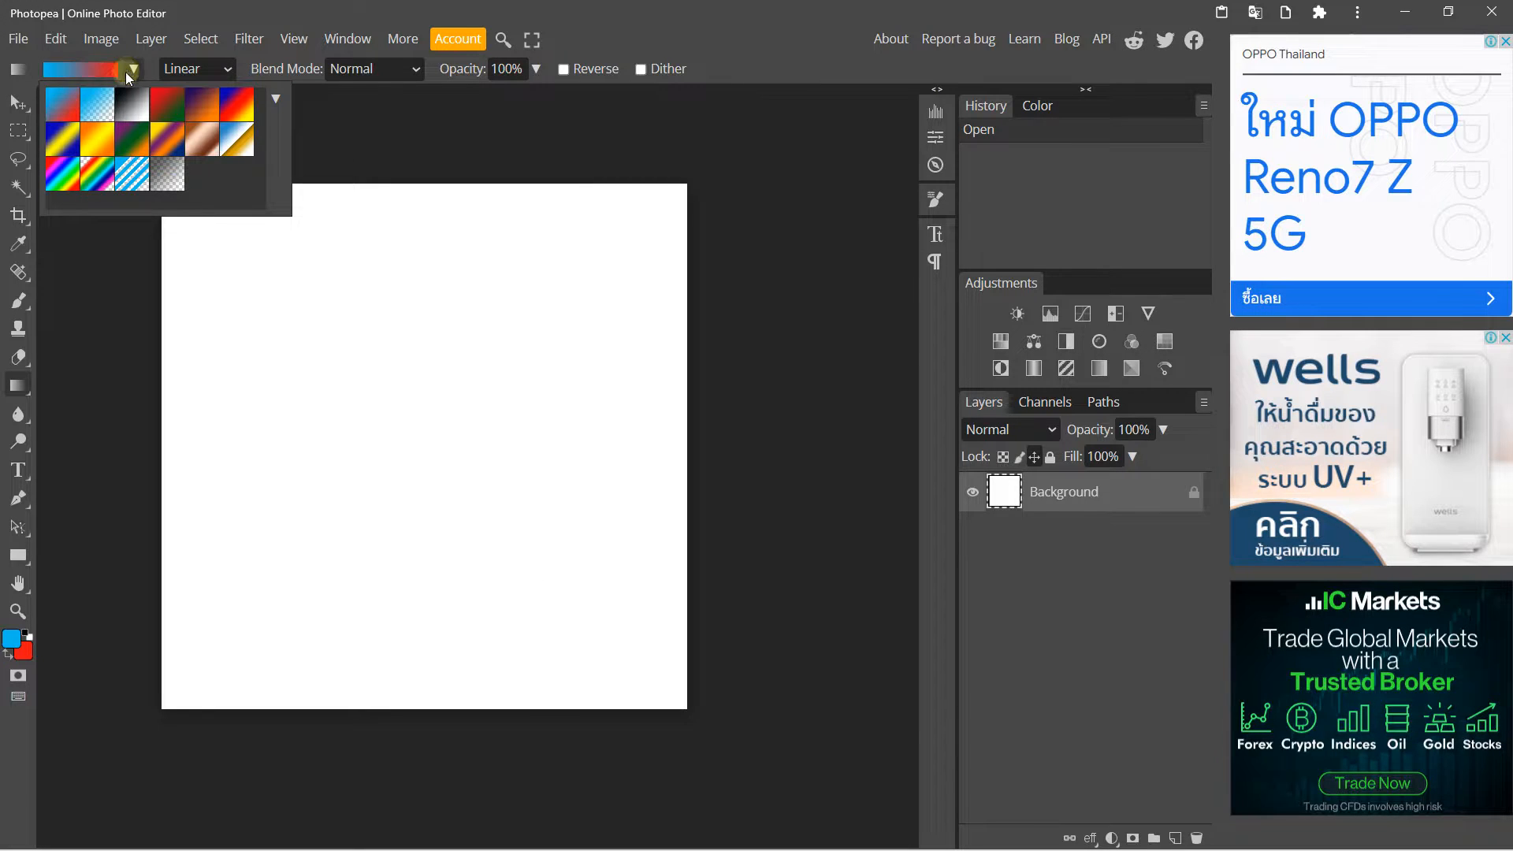
pyautogui.moveTo(384, 235); pyautogui.dragTo(439, 673)
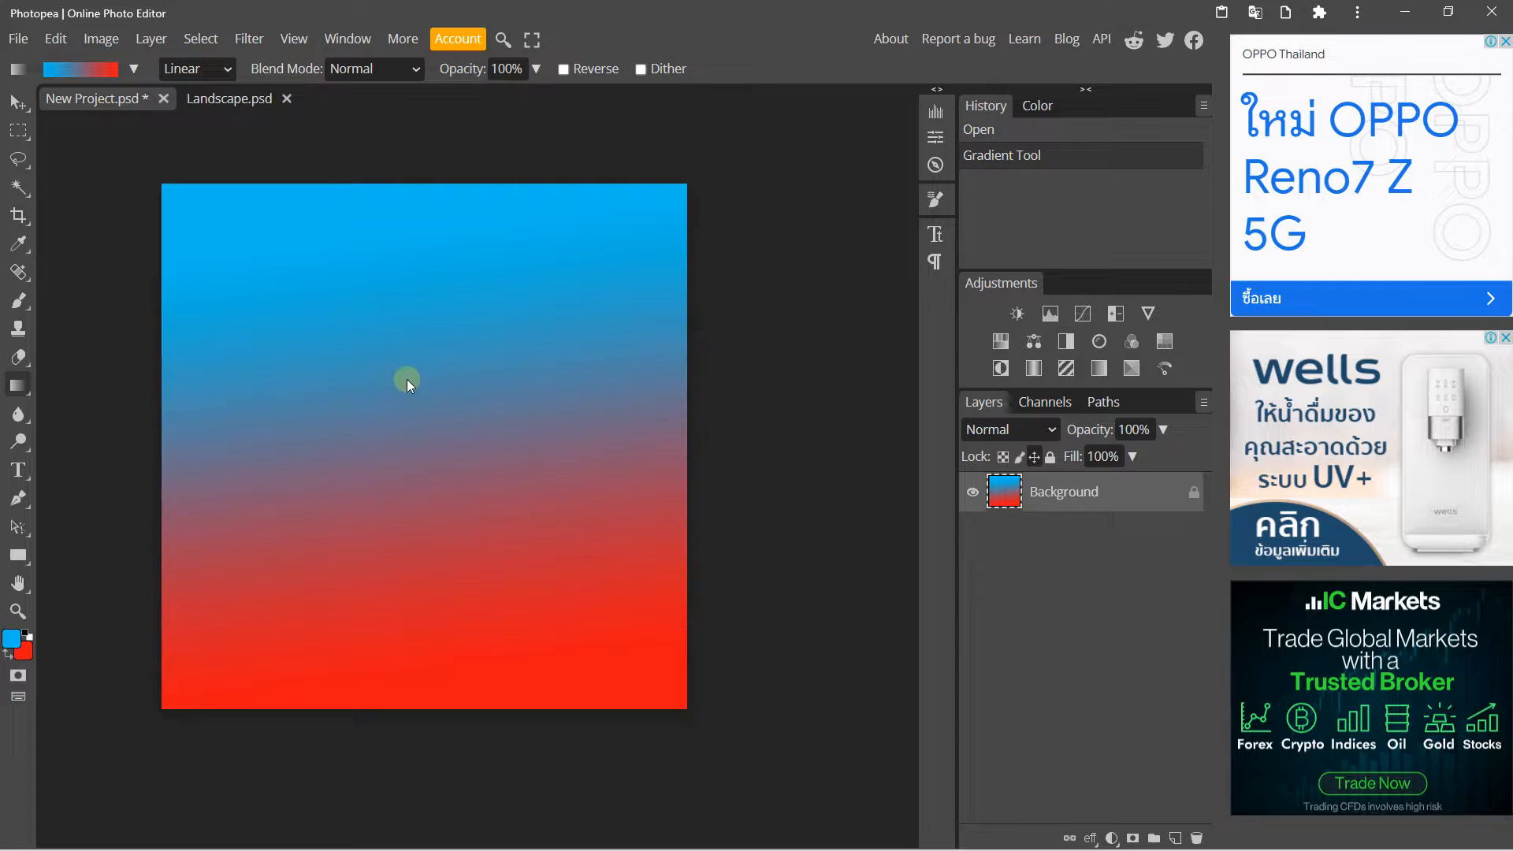
# Choose the blue-to-transparent gradient preset and apply it downward over the blue-and-red background.
pyautogui.click(138, 73)
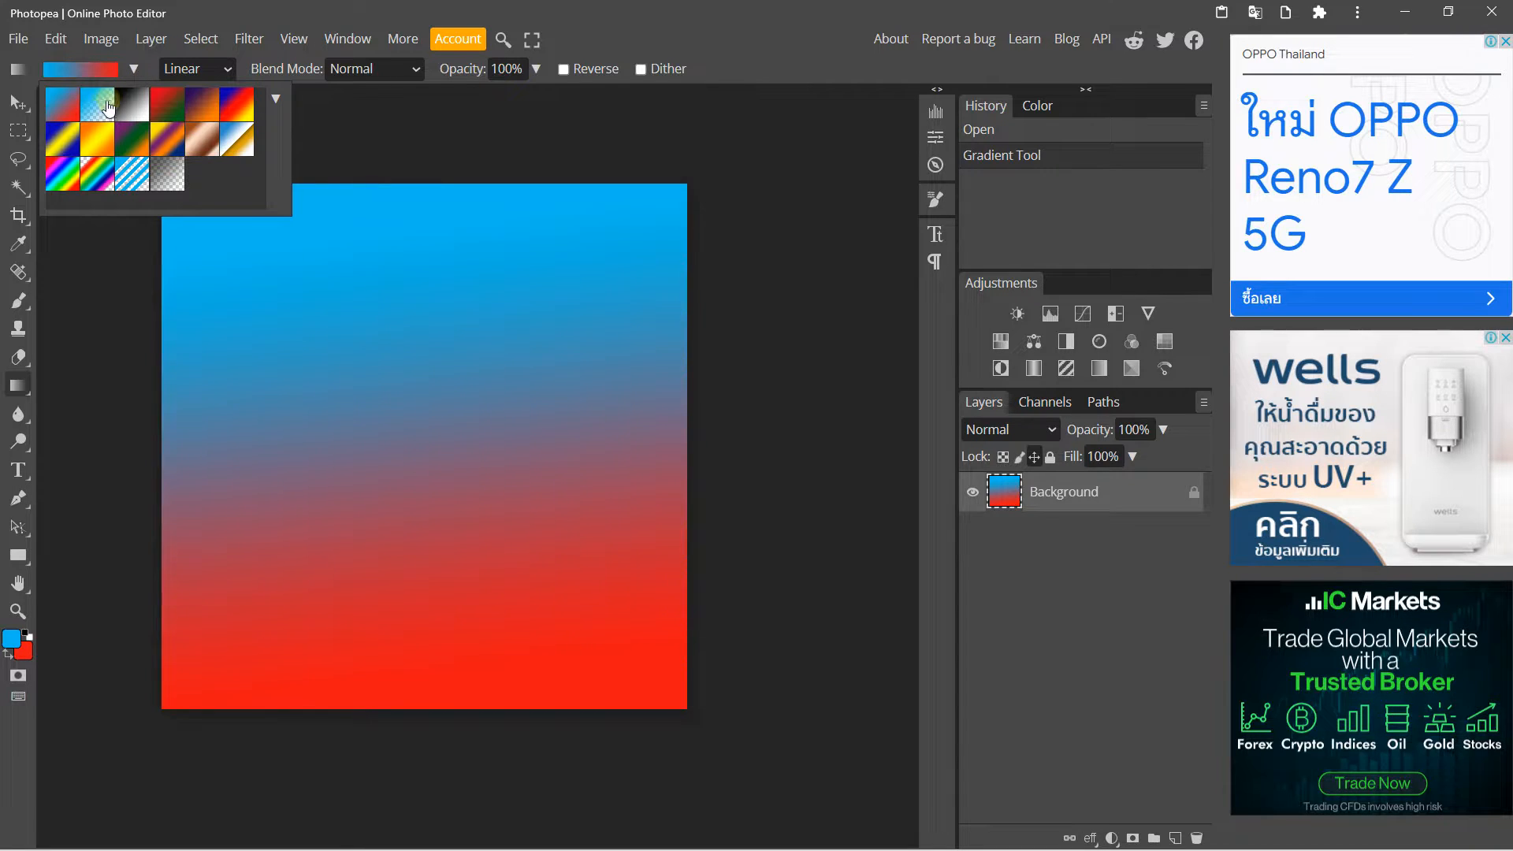
pyautogui.click(103, 107)
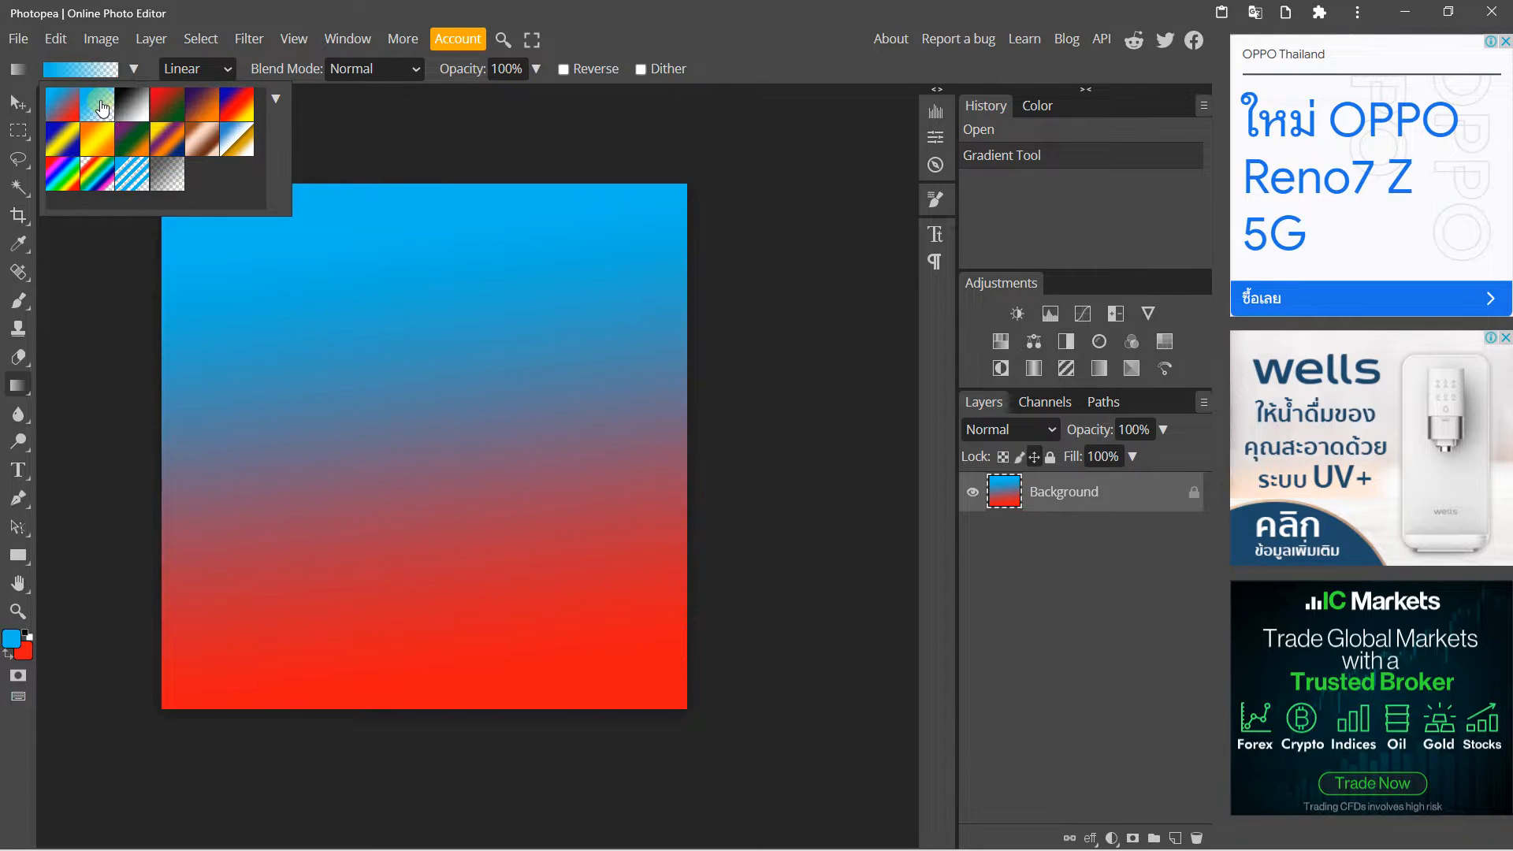
pyautogui.click(13, 640)
pyautogui.moveTo(376, 227); pyautogui.dragTo(402, 625)
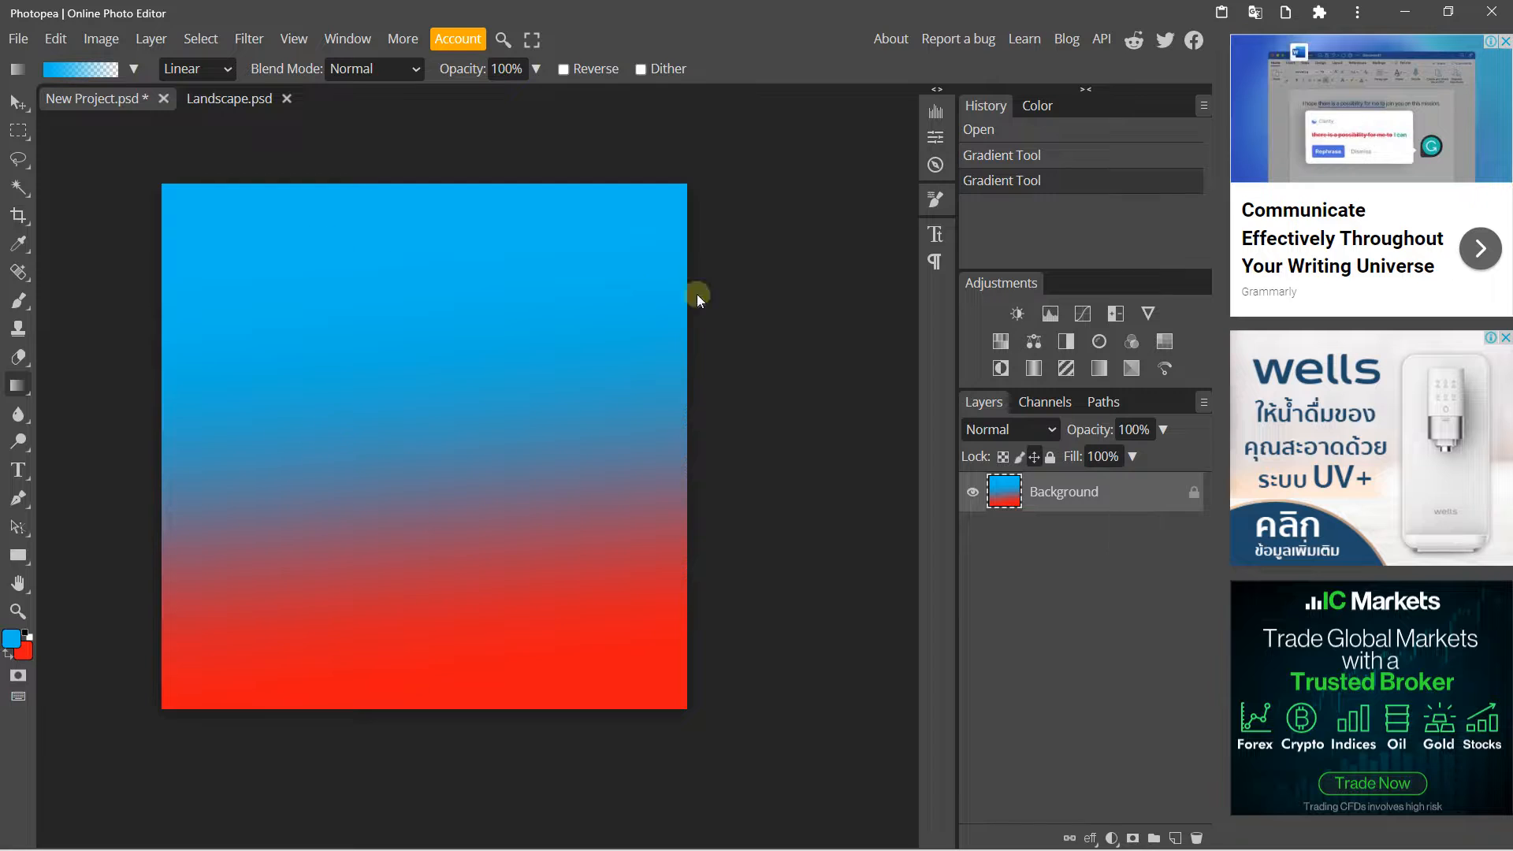
# Undo both gradients to get back to the blank white canvas.
pyautogui.click(56, 39)
pyautogui.click(79, 66)
pyautogui.click(55, 39)
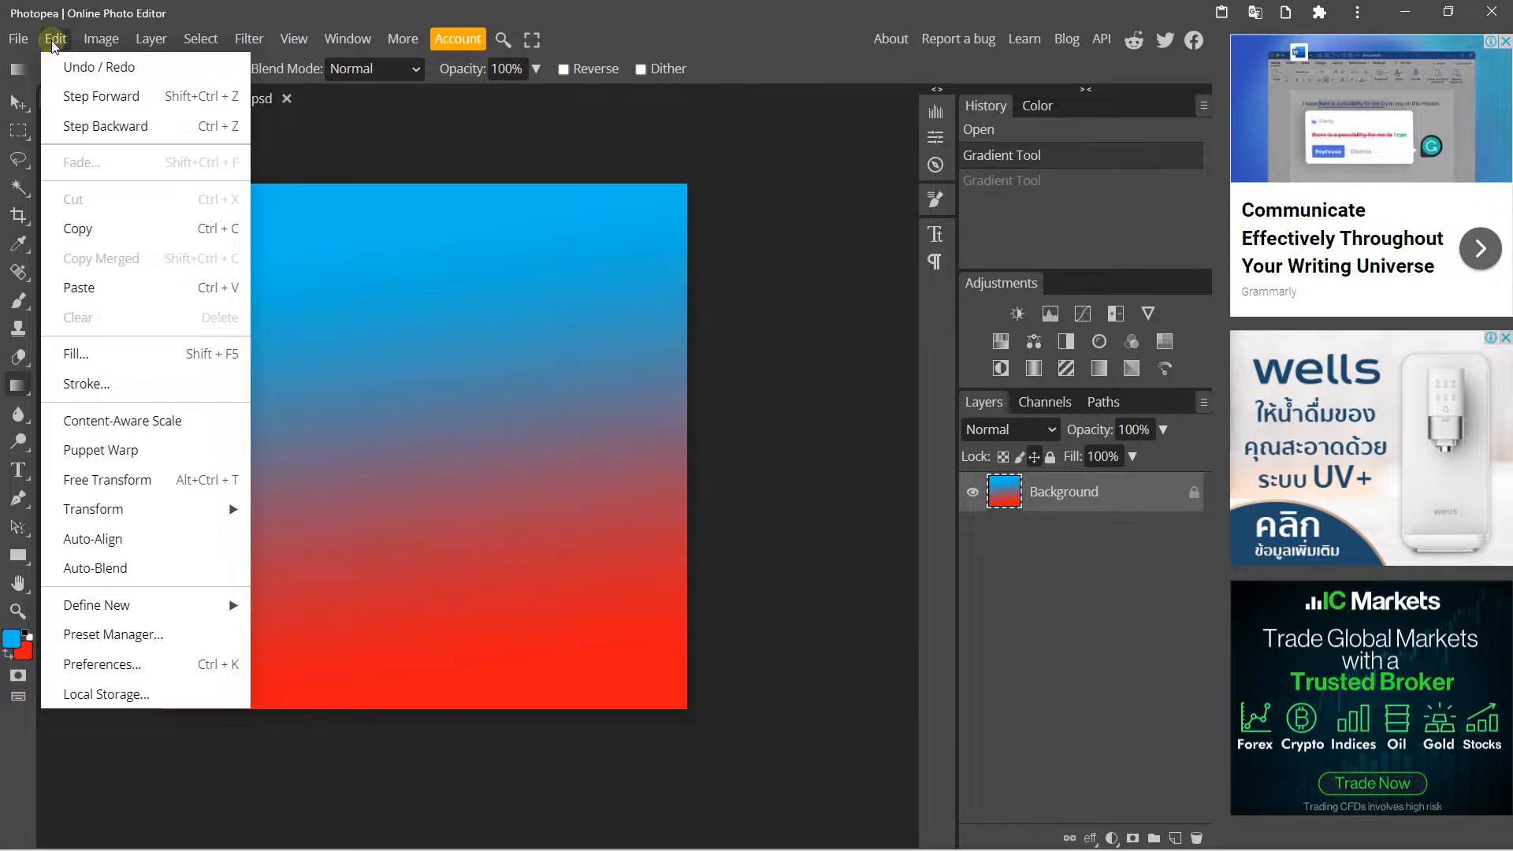
pyautogui.click(58, 66)
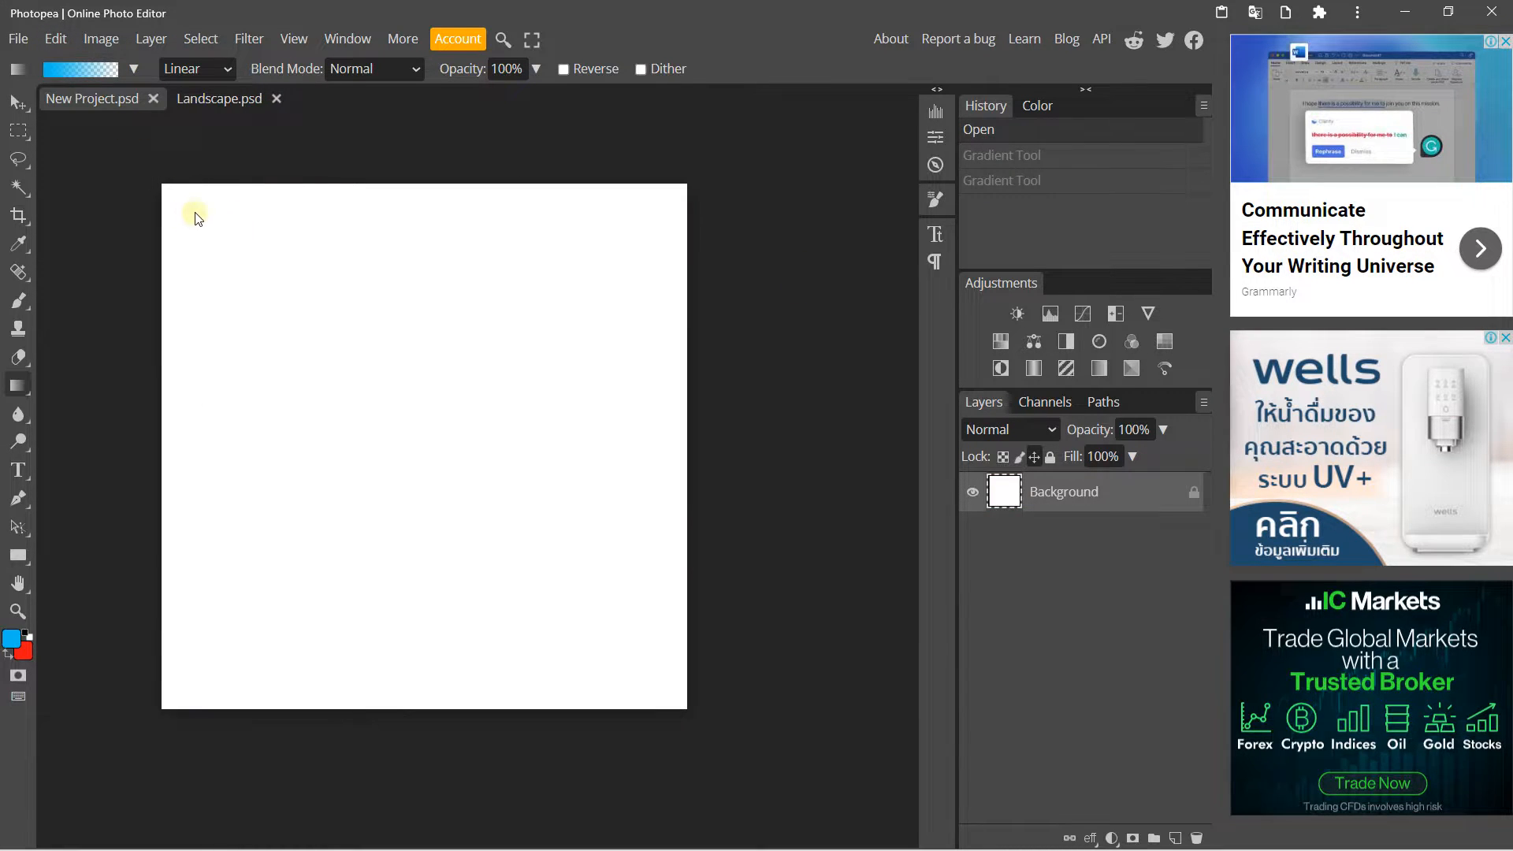
# Apply the blue-to-transparent gradient downward on the blank white canvas and undo it.
pyautogui.moveTo(297, 228); pyautogui.dragTo(338, 604)
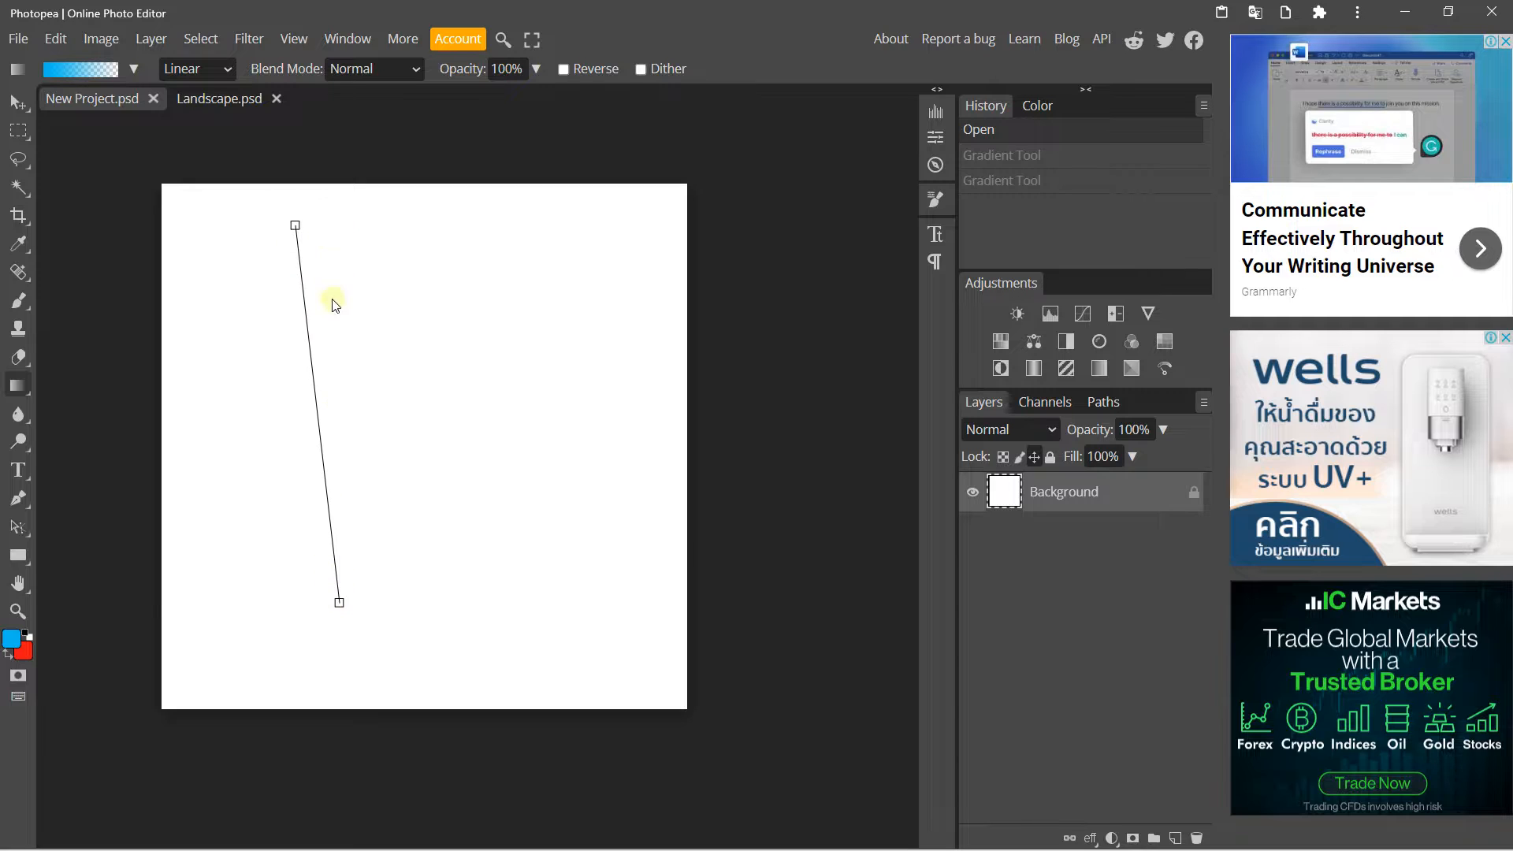
pyautogui.click(56, 38)
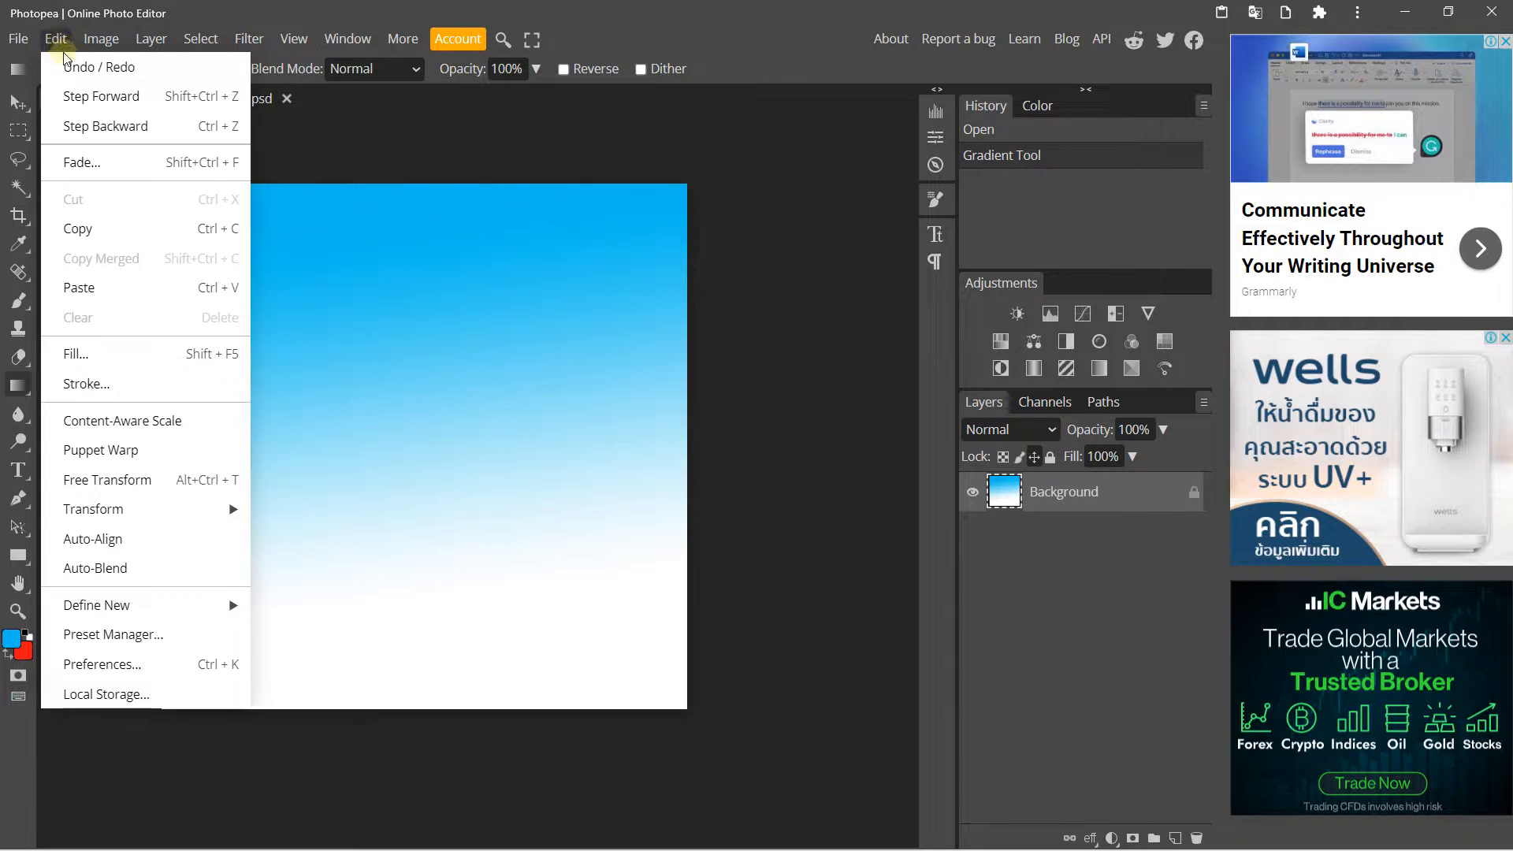
pyautogui.click(118, 65)
# Choose the black-to-white gradient preset and apply it from top to bottom on the canvas.
pyautogui.click(133, 69)
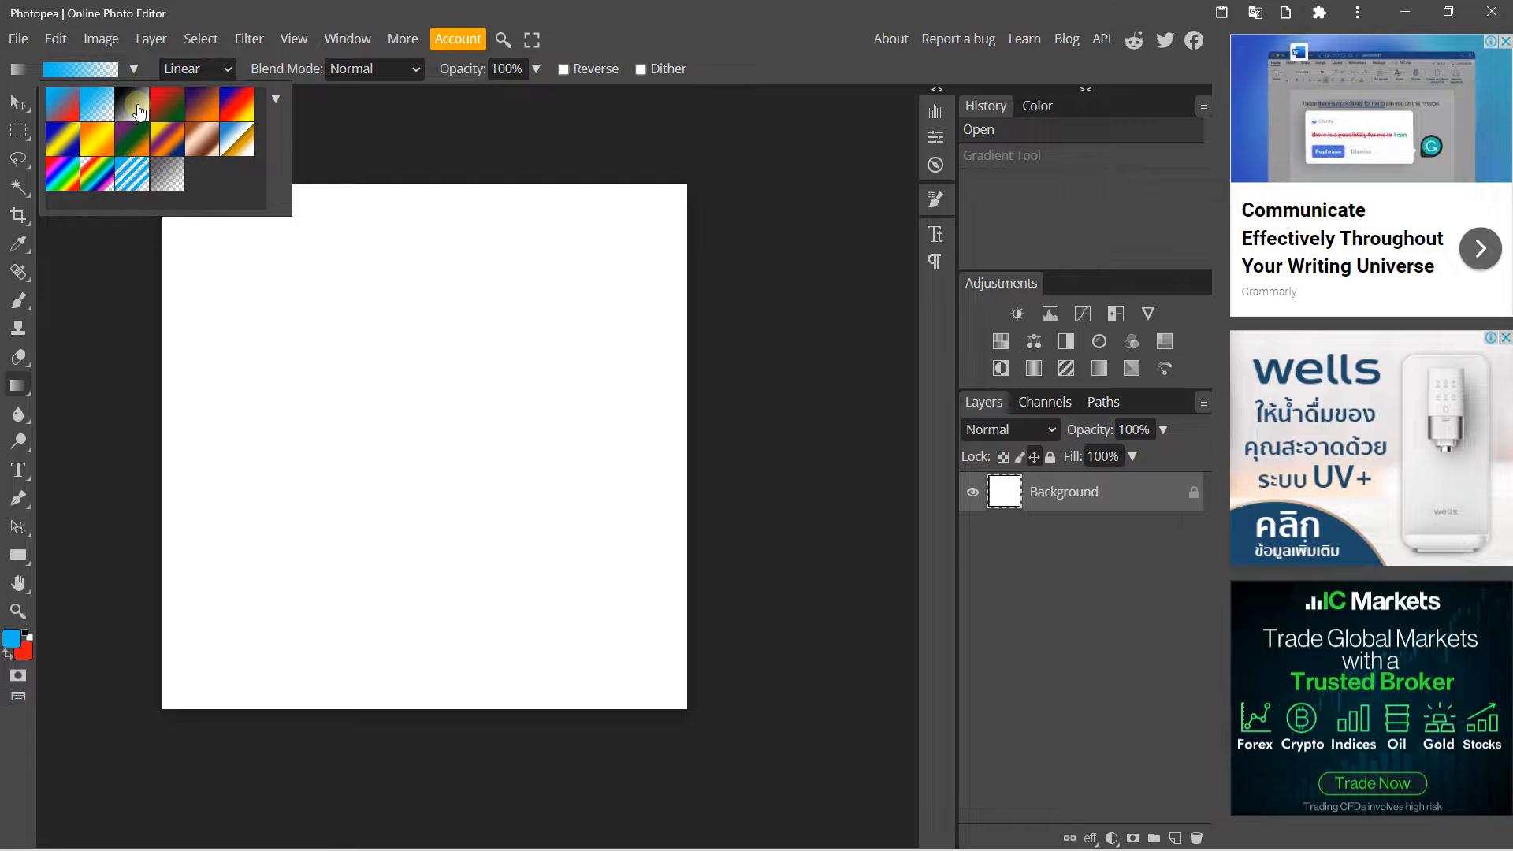
pyautogui.click(139, 111)
pyautogui.moveTo(381, 251); pyautogui.dragTo(391, 583)
# Choose the red-to-green gradient preset and apply it downward across the middle of the canvas.
pyautogui.click(131, 69)
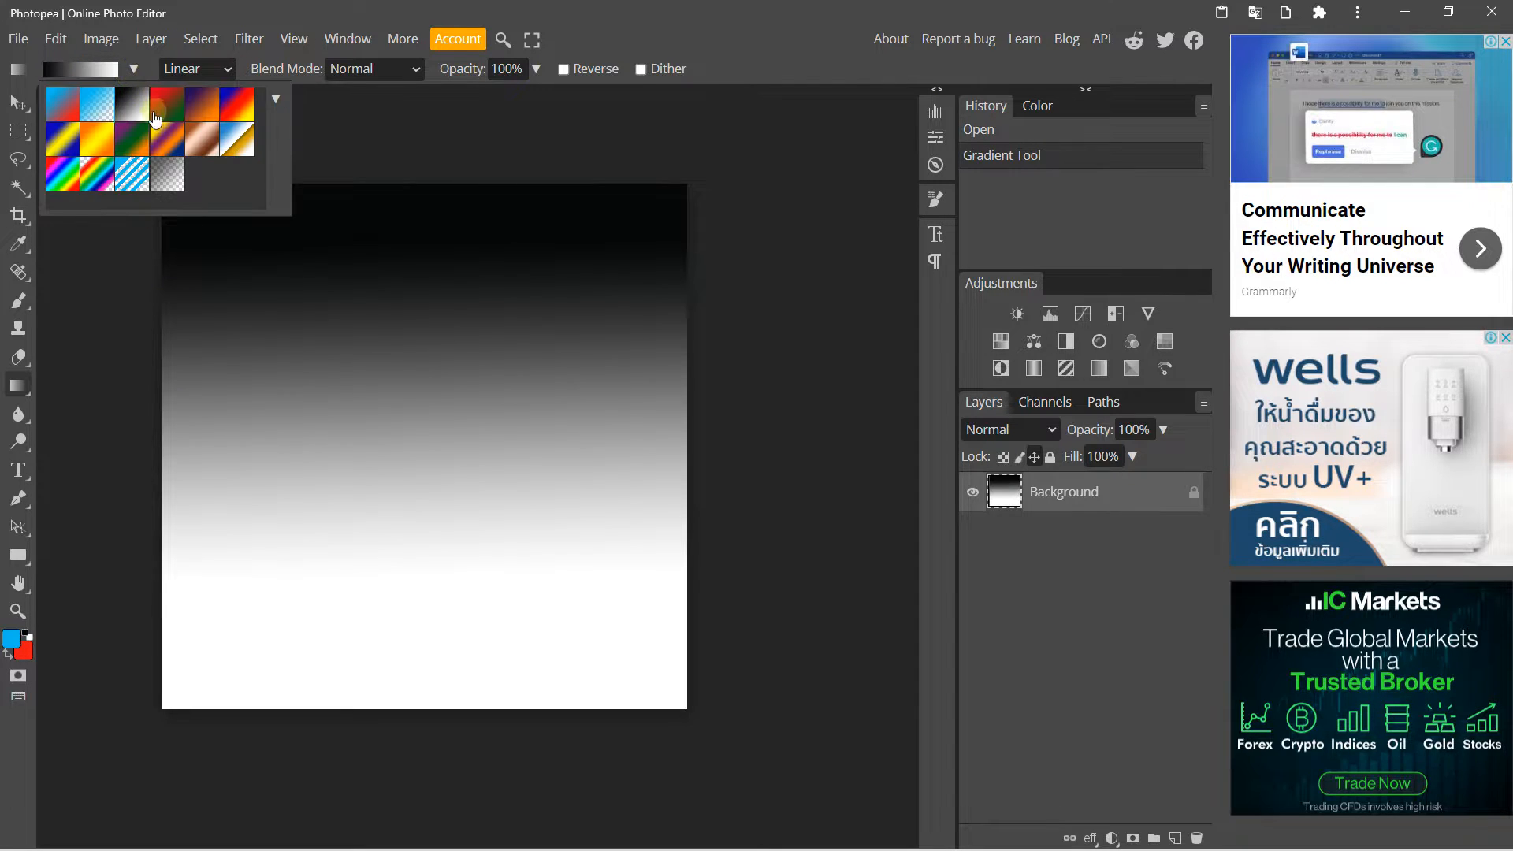
pyautogui.click(160, 118)
pyautogui.moveTo(354, 323); pyautogui.dragTo(402, 555)
# Choose the Yellow, Violet, Orange, Blue gradient preset and apply it at a slight slant down the canvas.
pyautogui.click(134, 71)
pyautogui.click(161, 142)
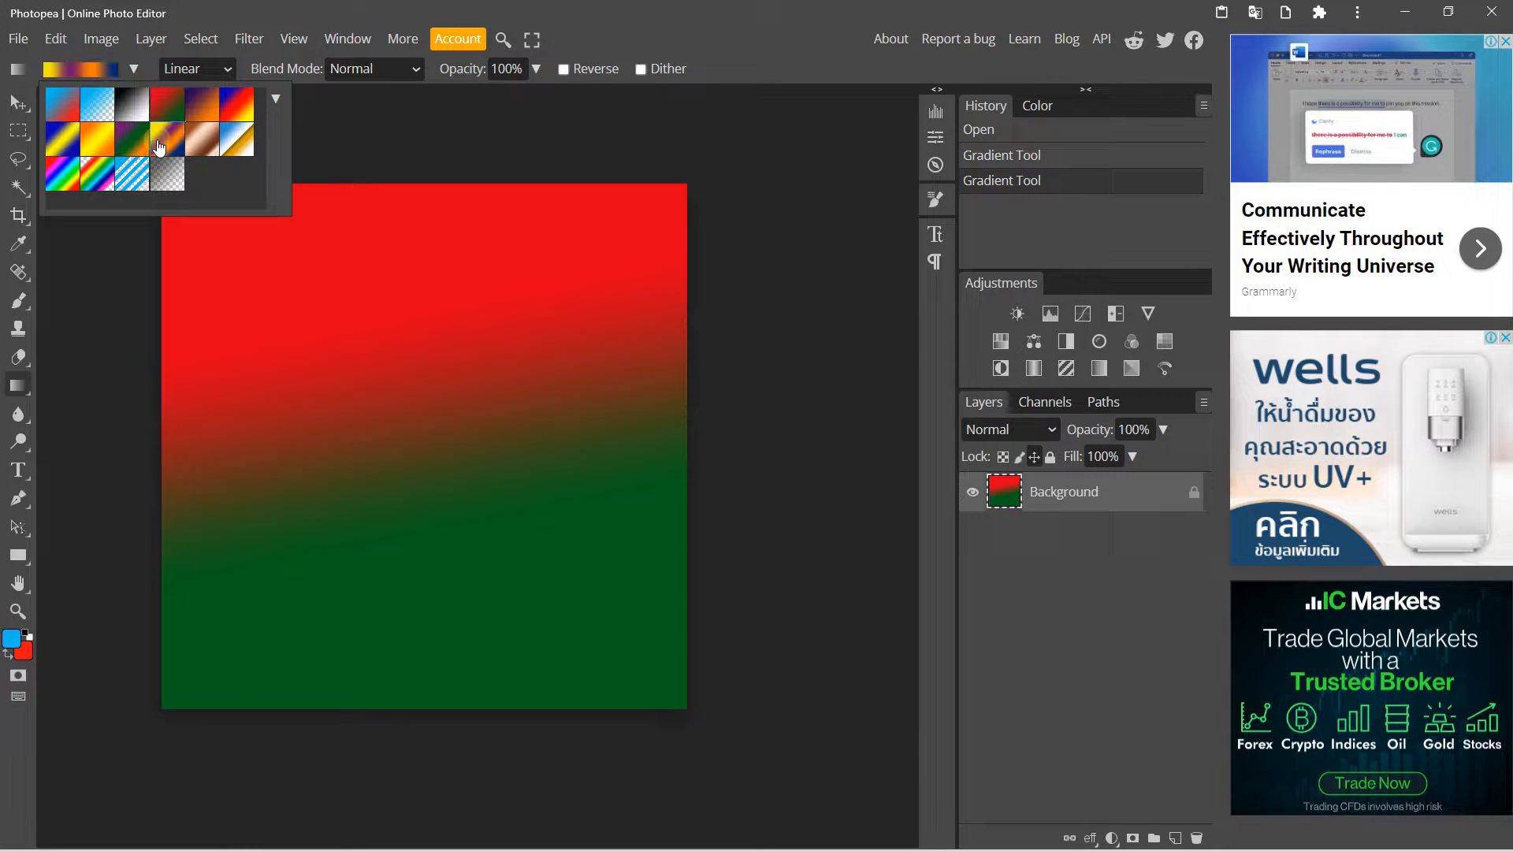
pyautogui.moveTo(329, 313); pyautogui.dragTo(379, 535)
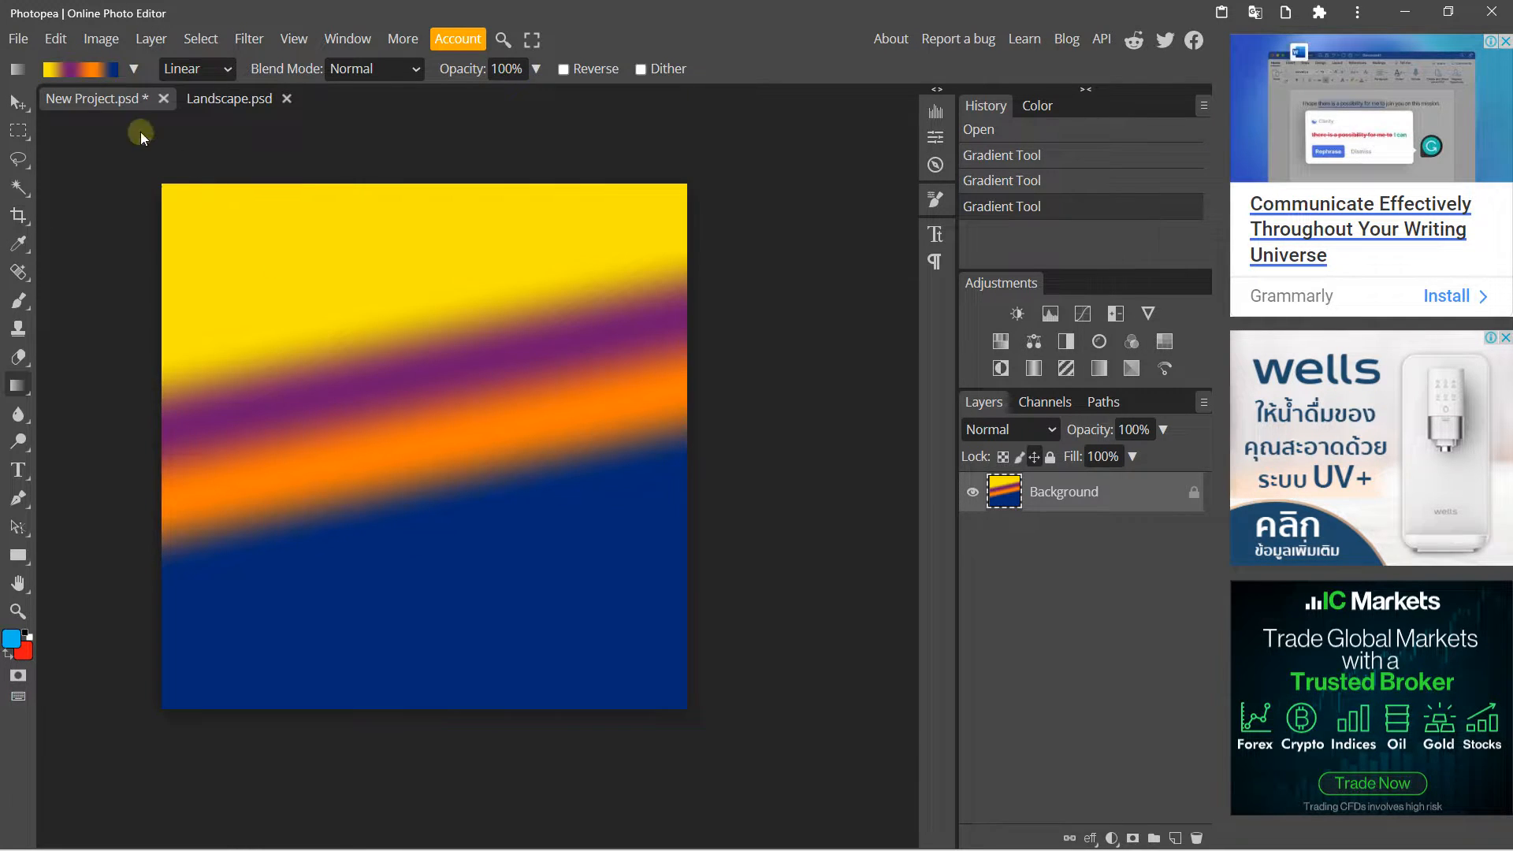
# Revert the document to its opening state in the history, removing all the applied preset gradients.
pyautogui.click(130, 71)
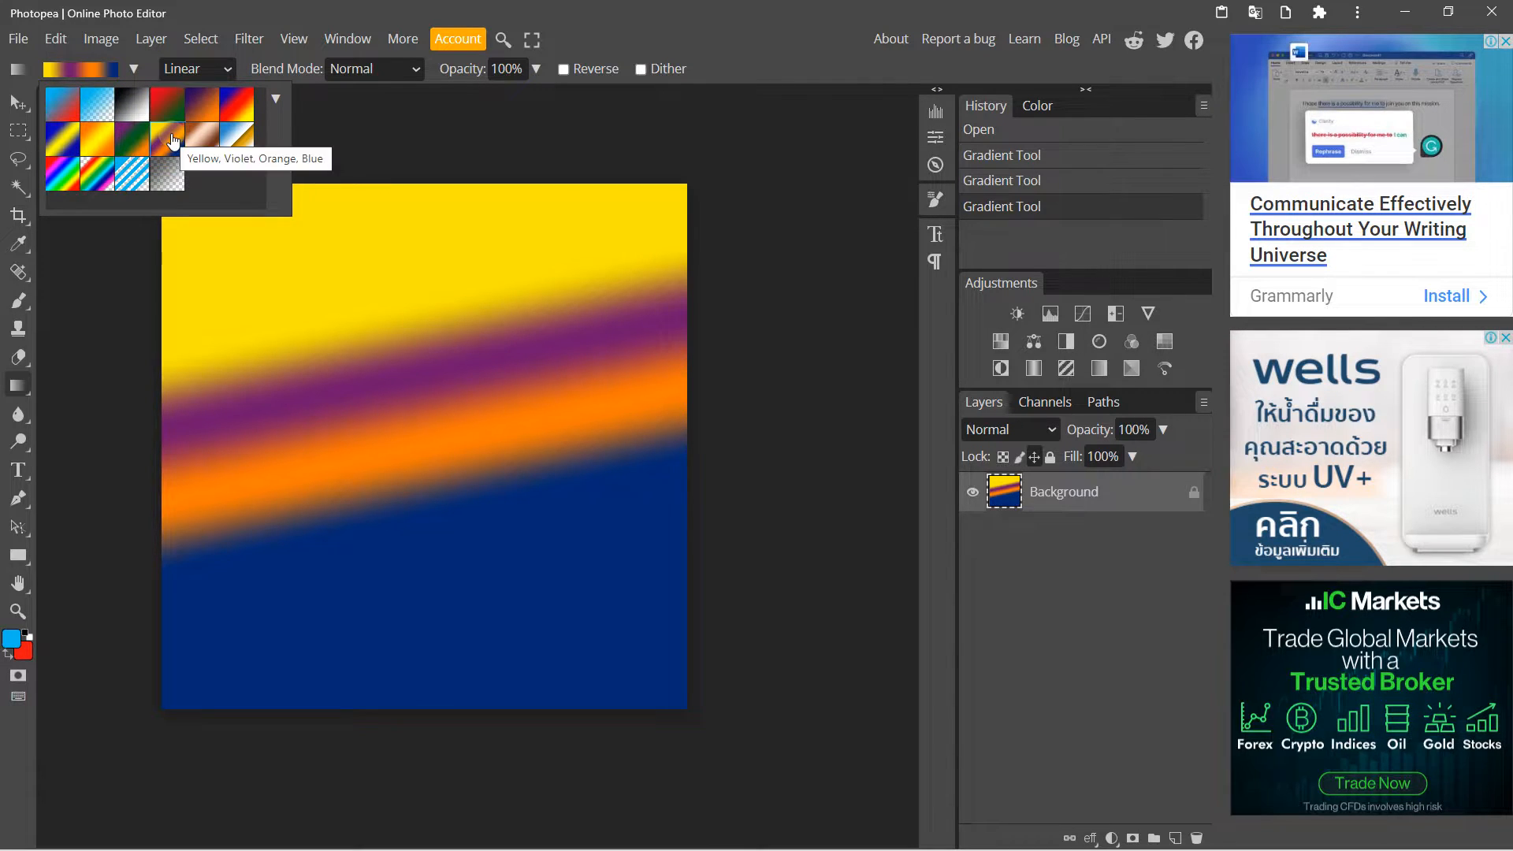
pyautogui.click(980, 154)
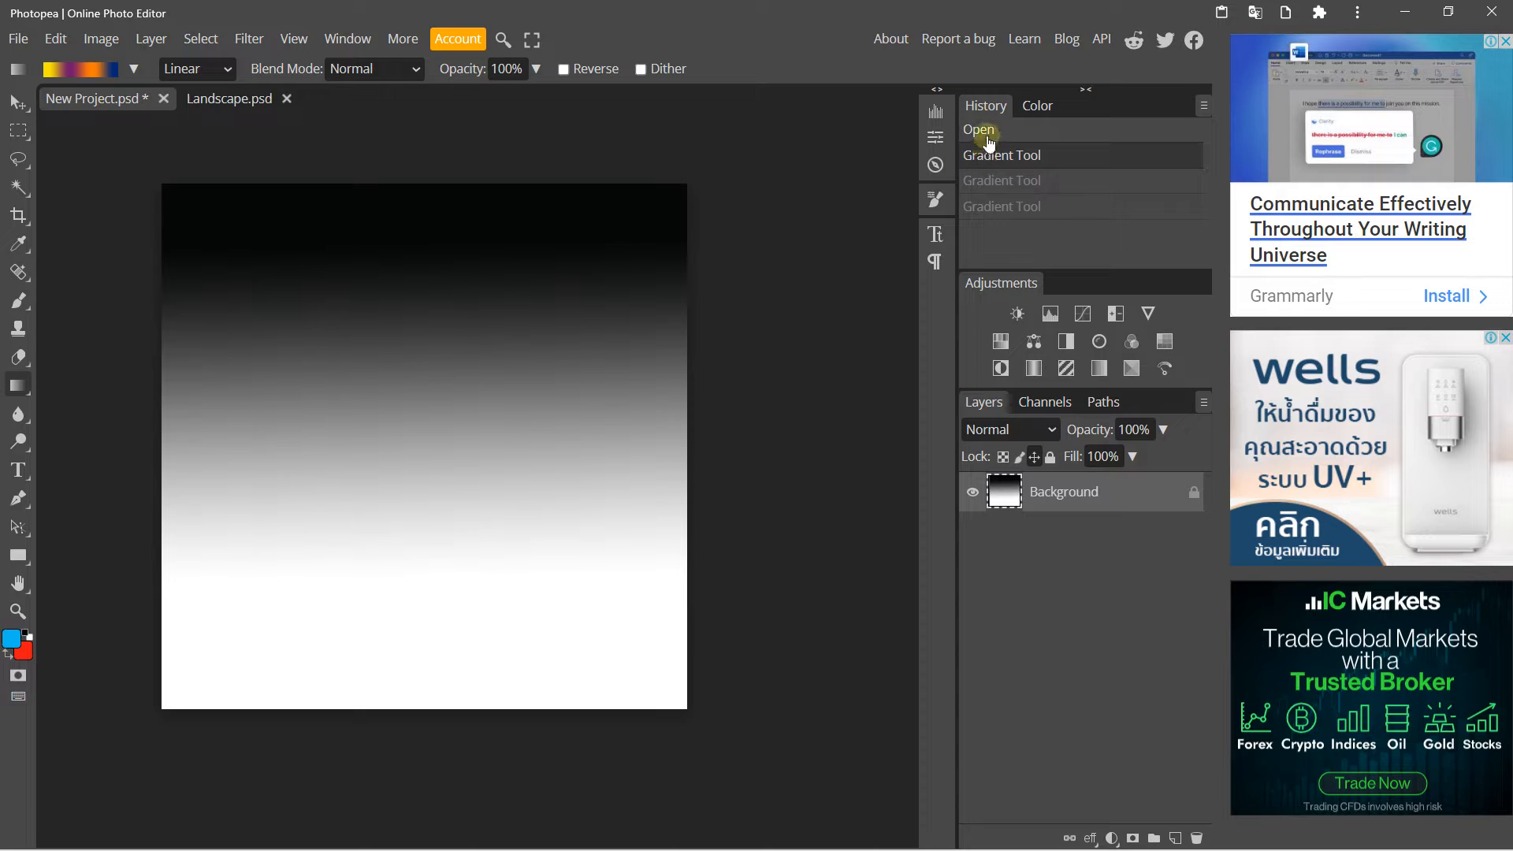
pyautogui.click(987, 134)
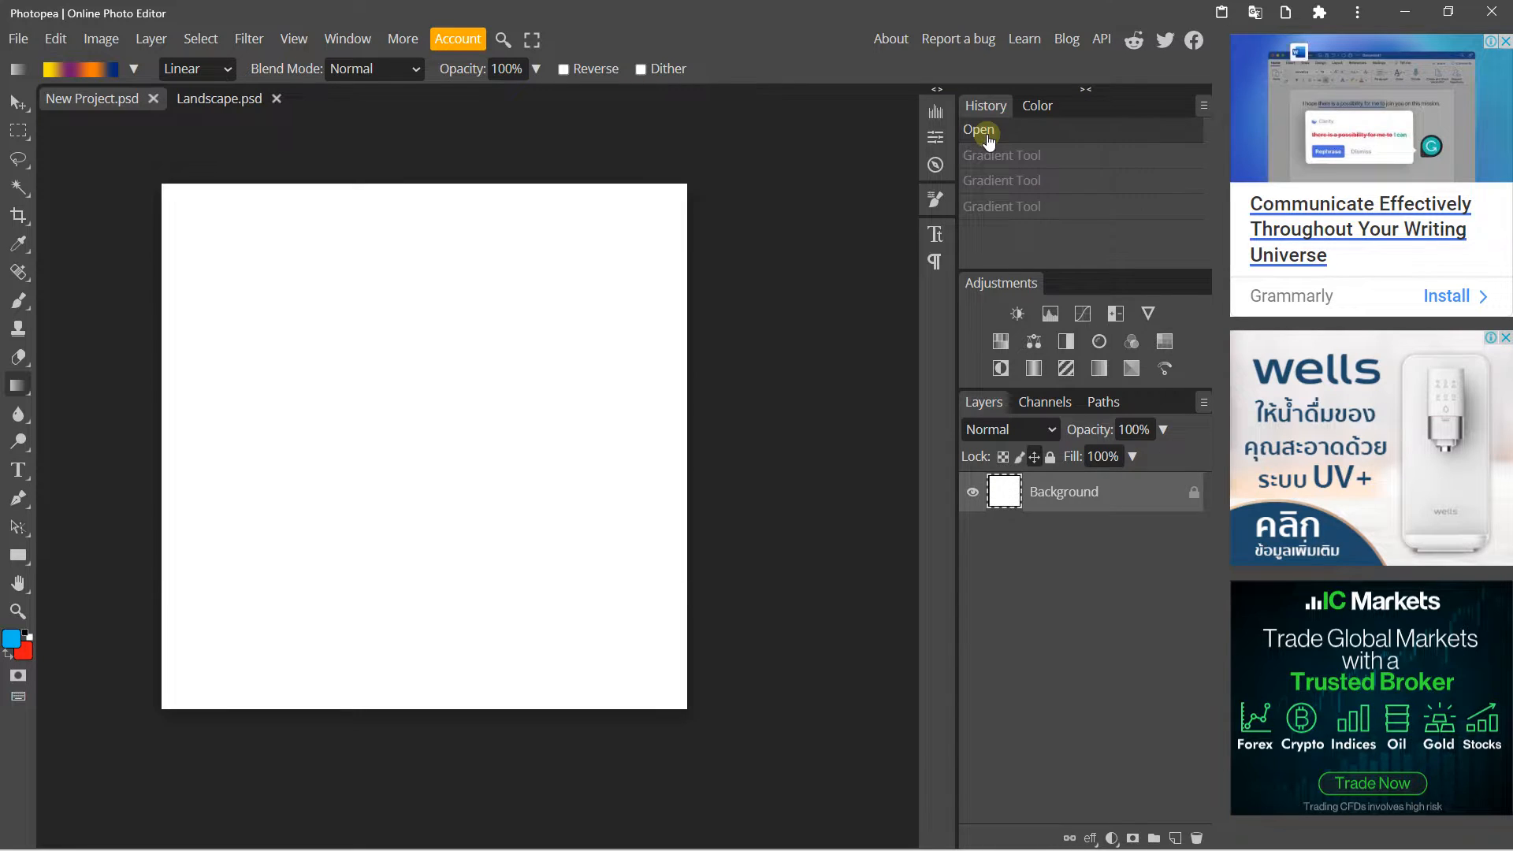
# Choose the Foreground to Background gradient preset and apply it linearly from blue at the top to red below.
pyautogui.click(134, 69)
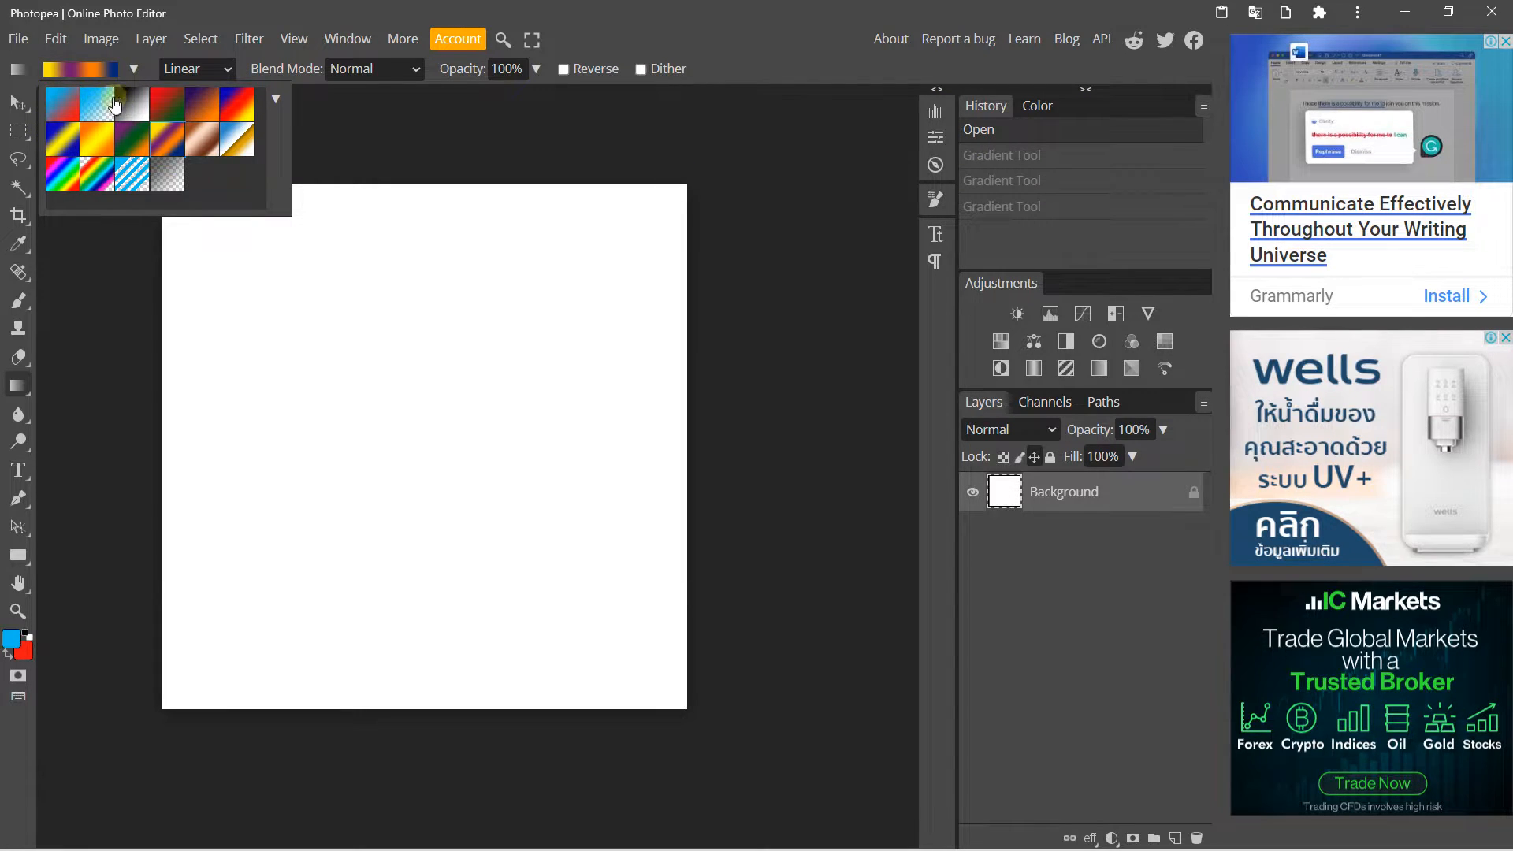
pyautogui.click(62, 109)
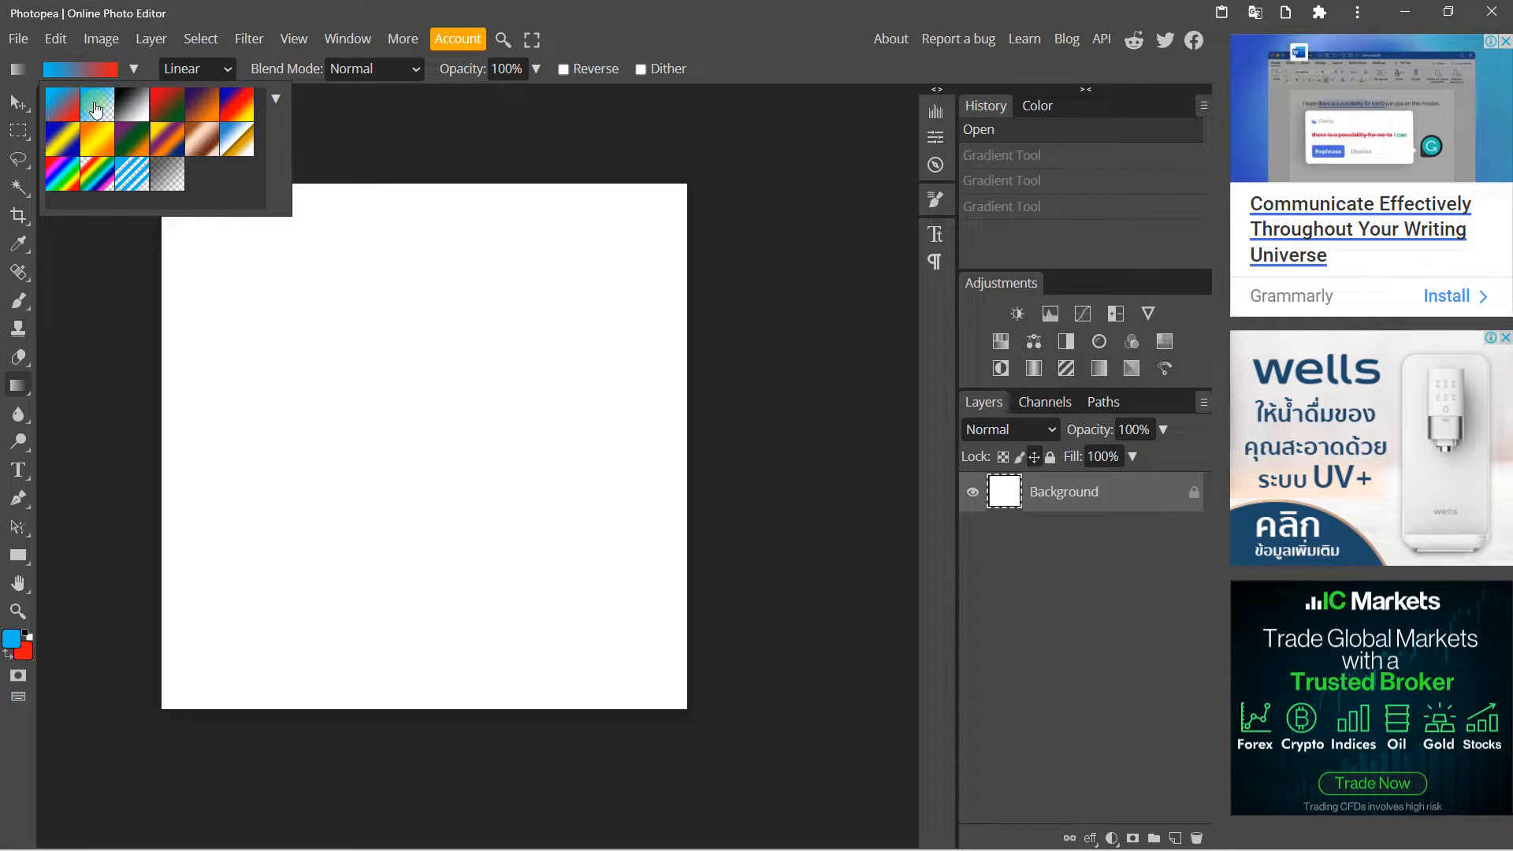
pyautogui.click(153, 66)
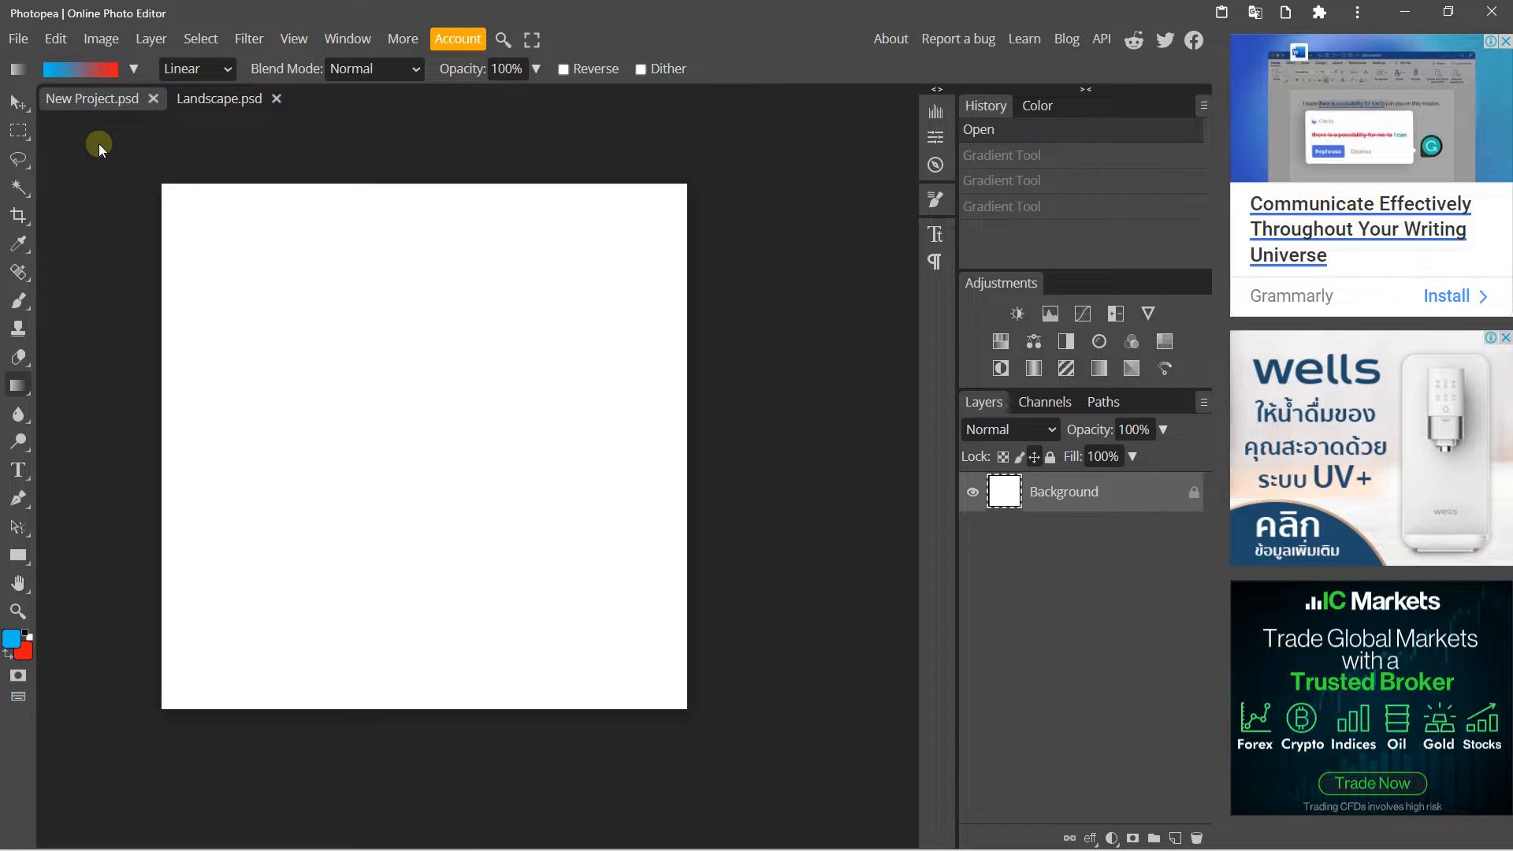
pyautogui.moveTo(303, 227); pyautogui.dragTo(342, 566)
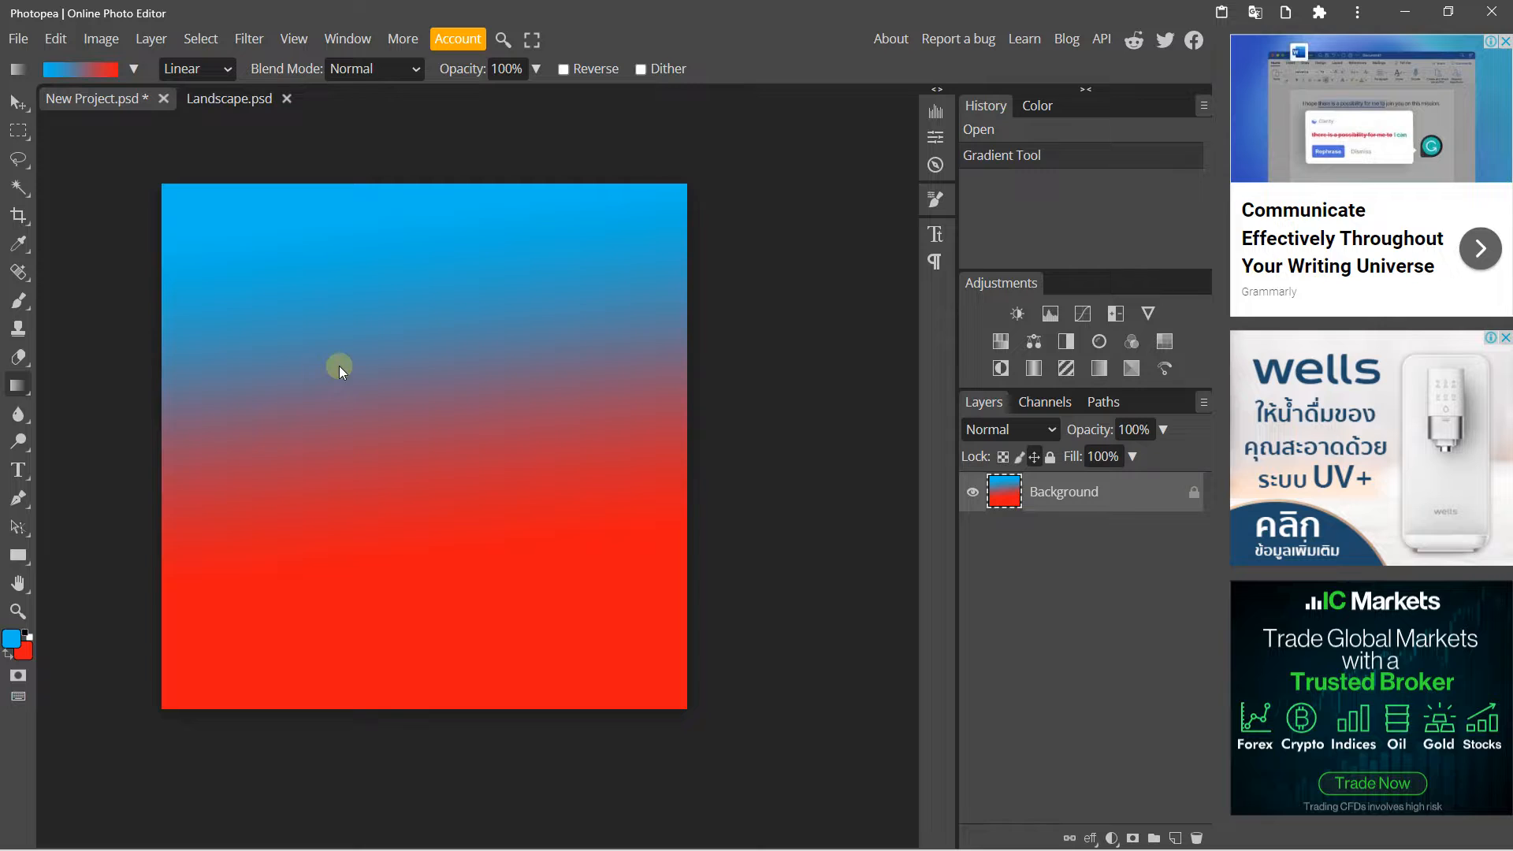
# Set the gradient type to Radial and apply it outward from near the canvas centre toward the upper right.
pyautogui.click(194, 77)
pyautogui.click(186, 111)
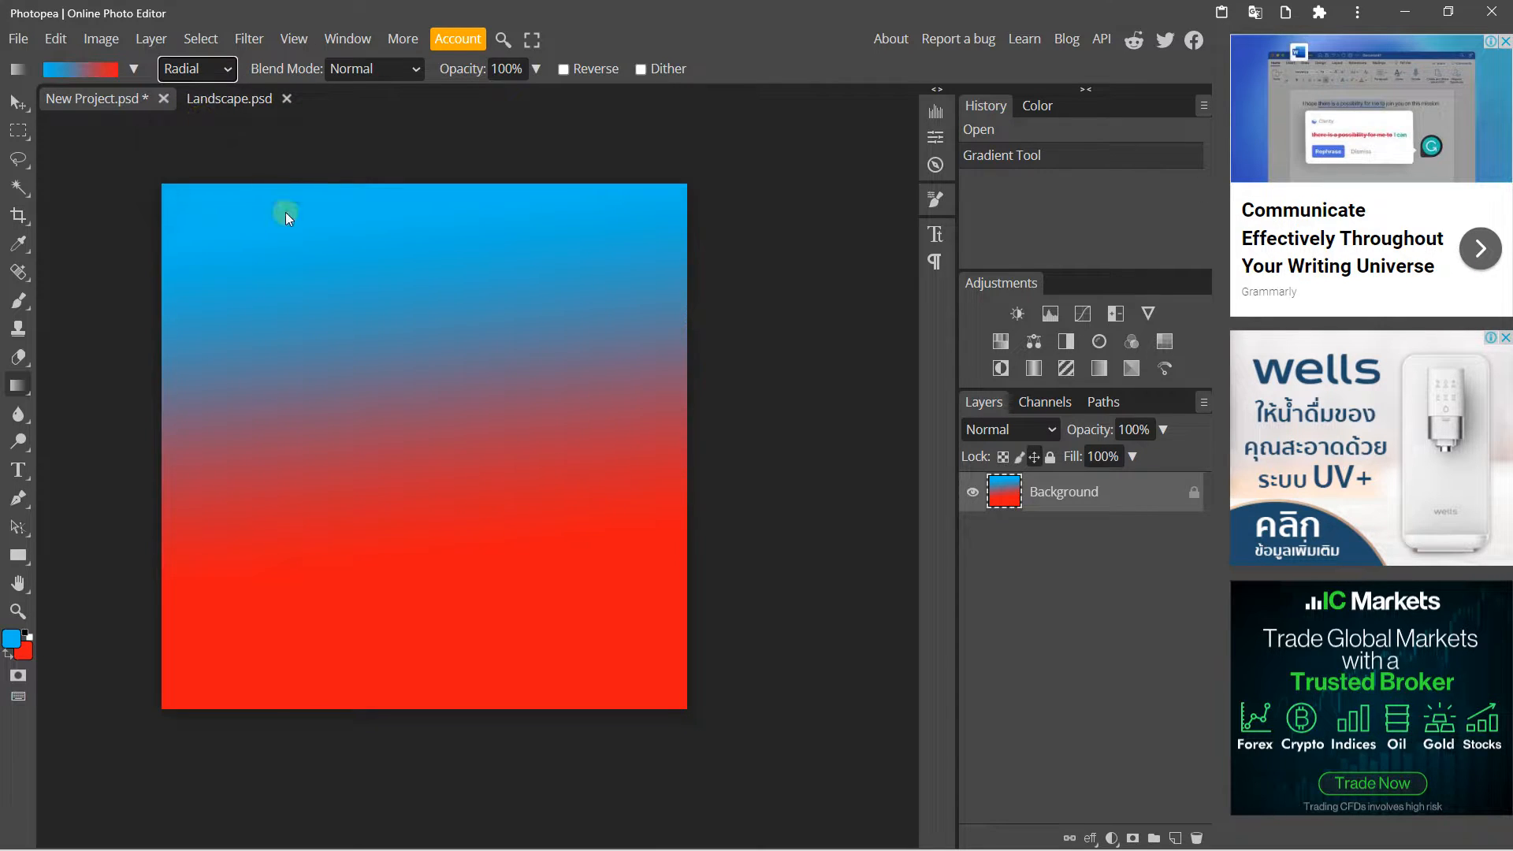
pyautogui.moveTo(379, 431); pyautogui.dragTo(469, 315)
pyautogui.moveTo(414, 424); pyautogui.dragTo(395, 459)
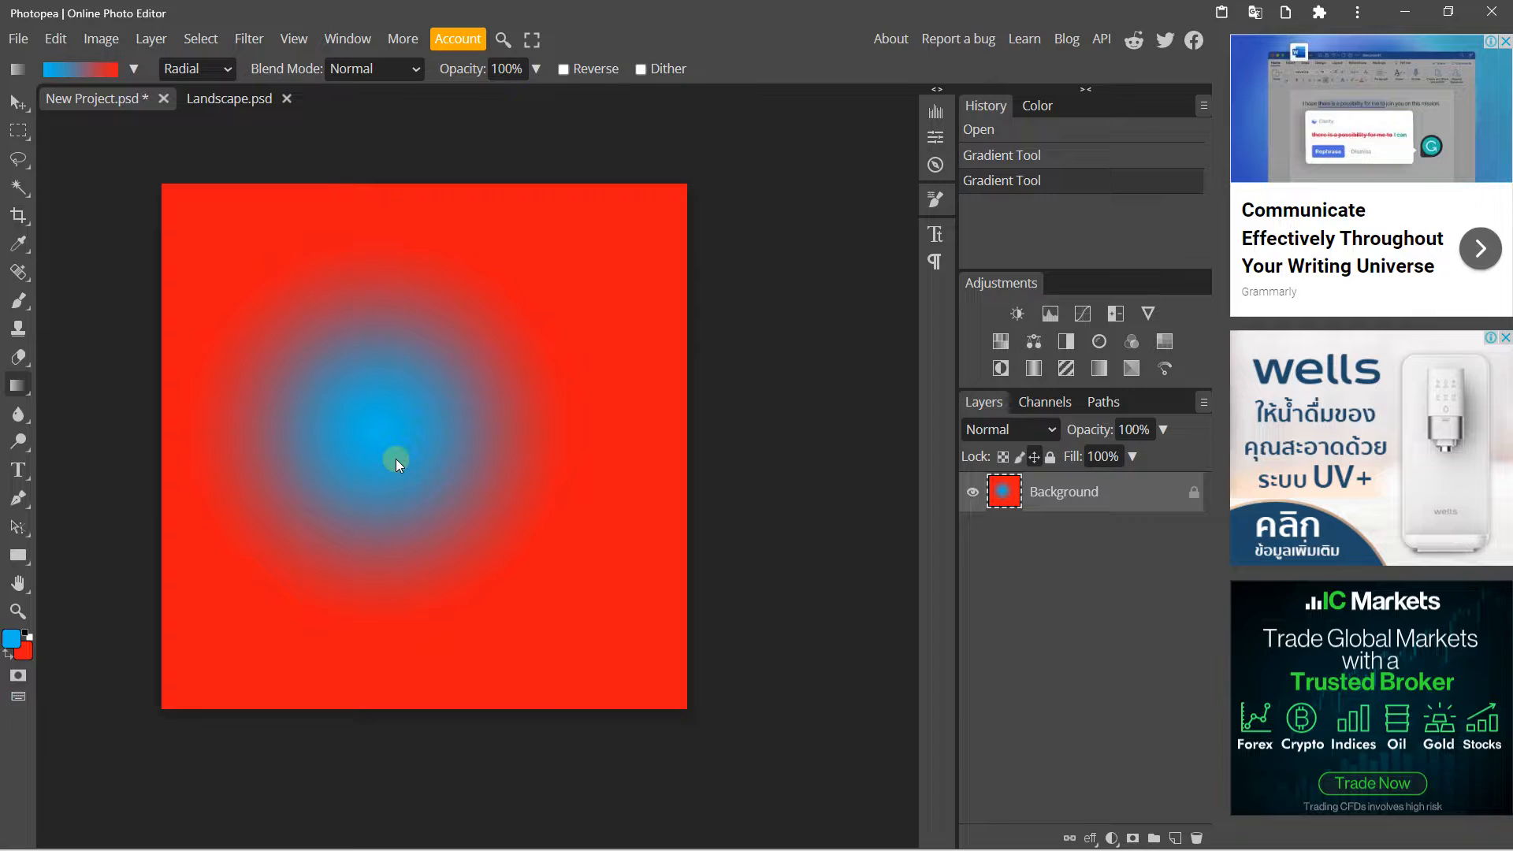
# Set the gradient type to Angle and apply it from near the canvas centre diagonally toward the upper right.
pyautogui.click(206, 72)
pyautogui.click(197, 126)
pyautogui.moveTo(400, 407); pyautogui.dragTo(530, 278)
# Set the gradient type to Reflected and apply it diagonally across the canvas twice, the second time with a narrower blue band.
pyautogui.click(201, 73)
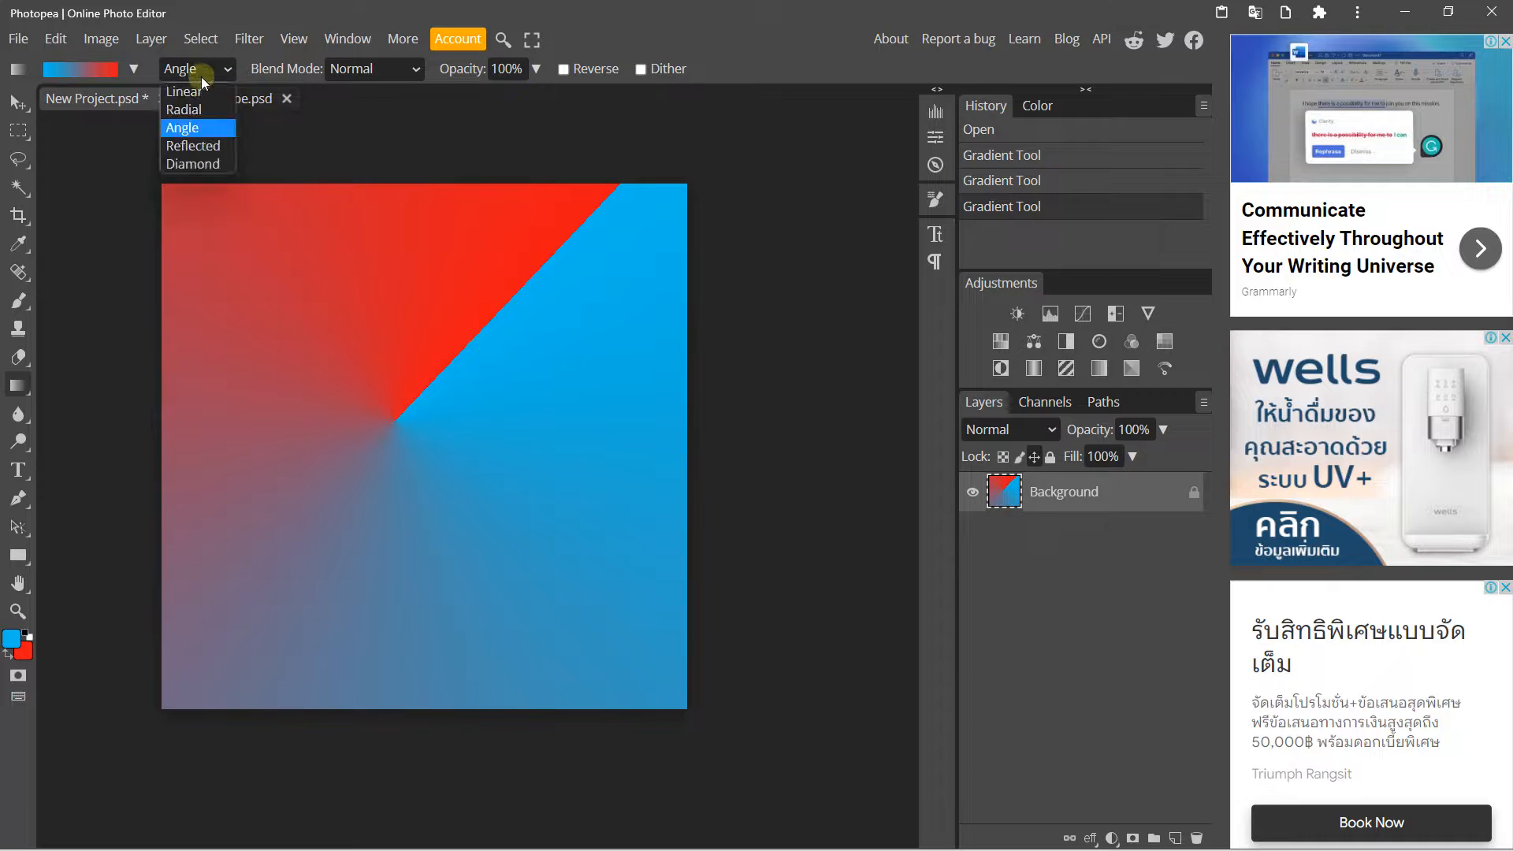
pyautogui.click(193, 146)
pyautogui.moveTo(422, 446); pyautogui.dragTo(579, 292)
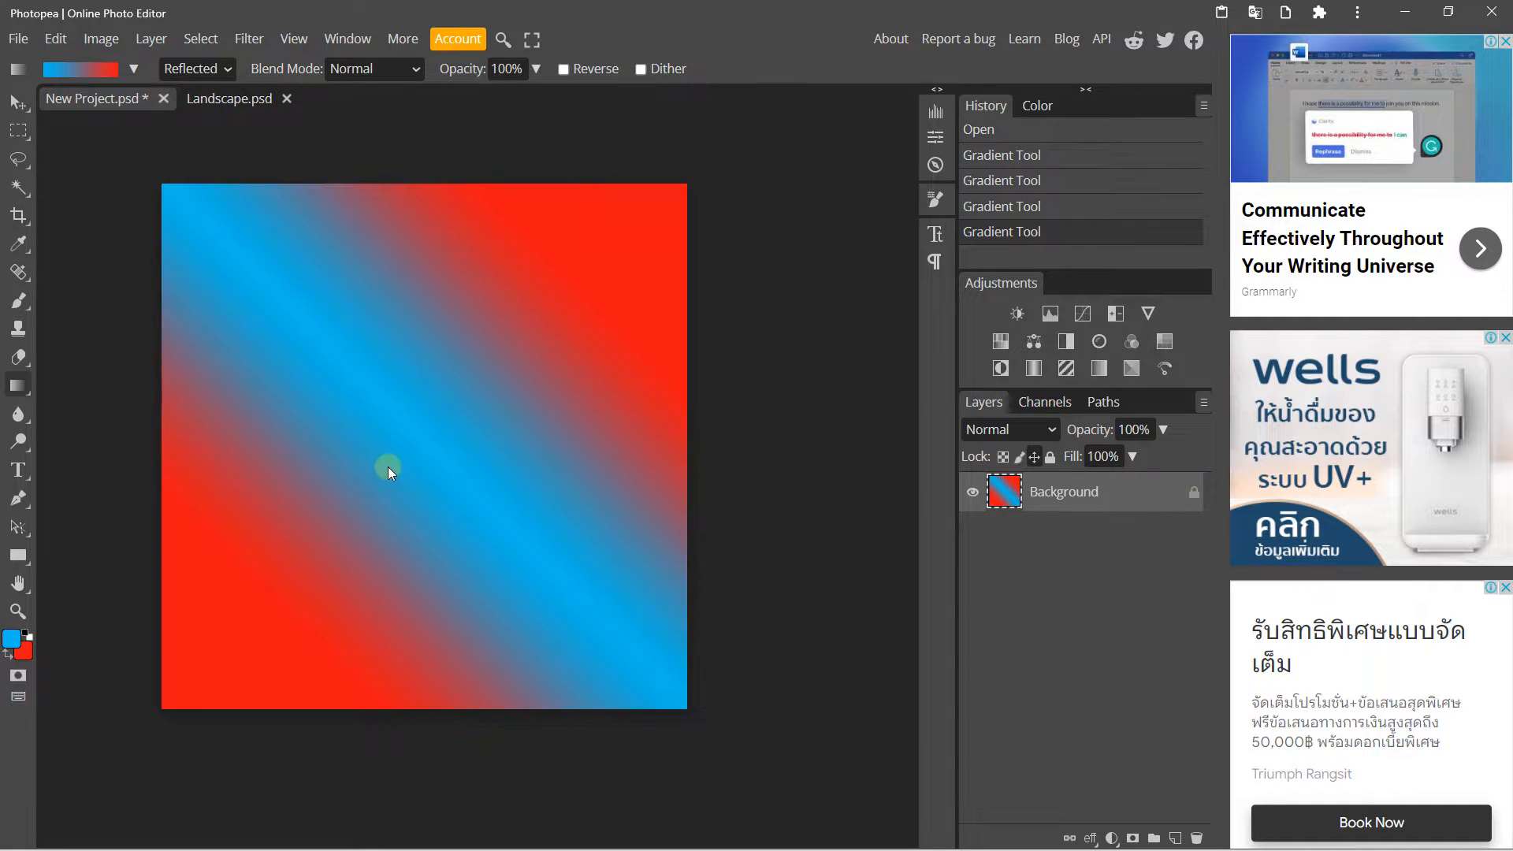
pyautogui.moveTo(465, 337); pyautogui.dragTo(362, 415)
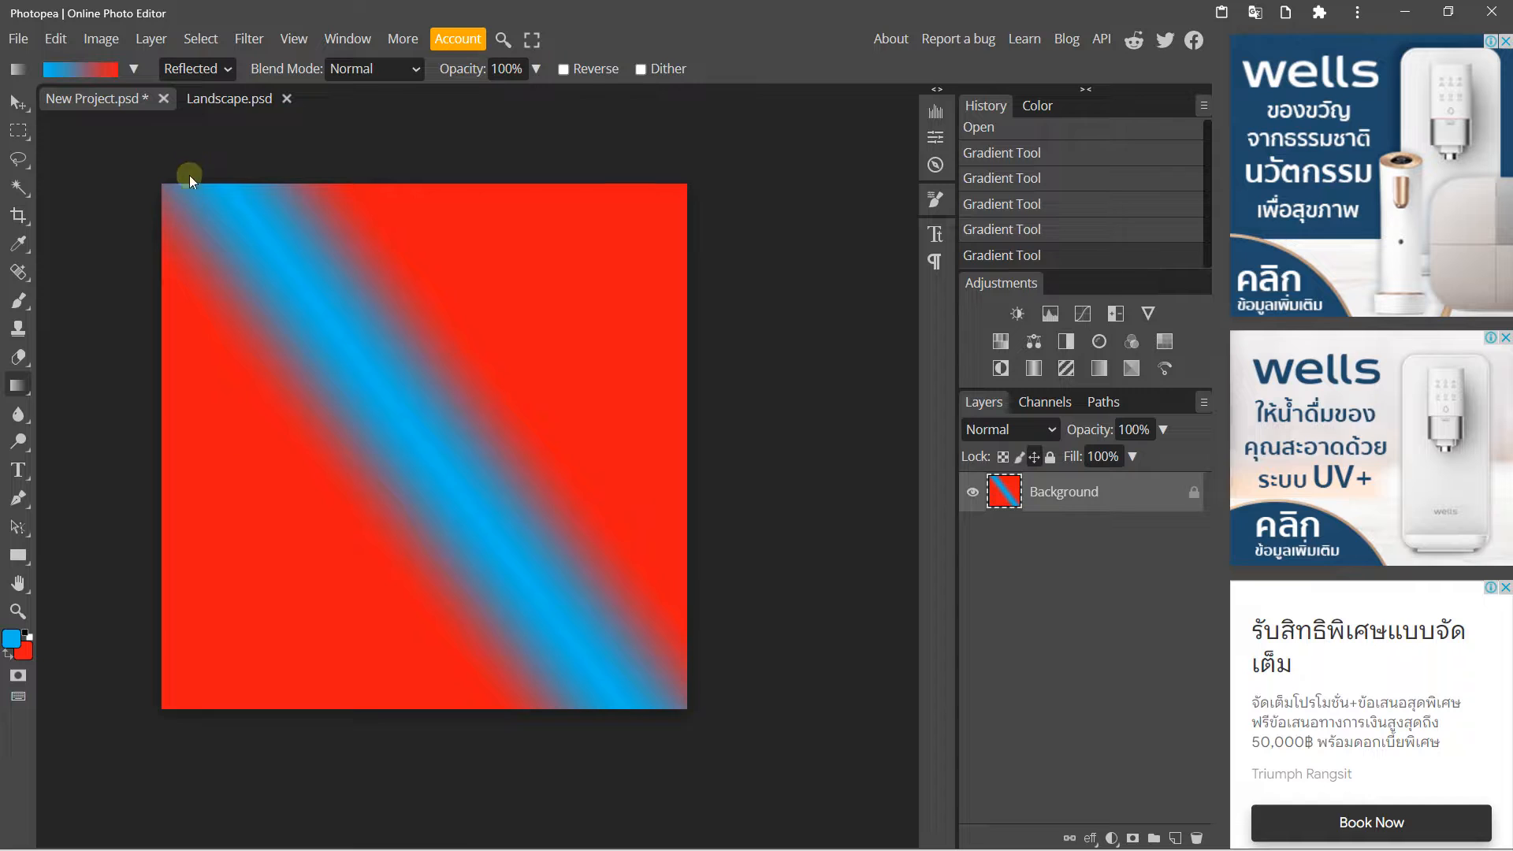
# Set the gradient type to Diamond and apply it from near the canvas centre toward the upper right.
pyautogui.click(215, 73)
pyautogui.click(196, 164)
pyautogui.moveTo(386, 429); pyautogui.dragTo(591, 278)
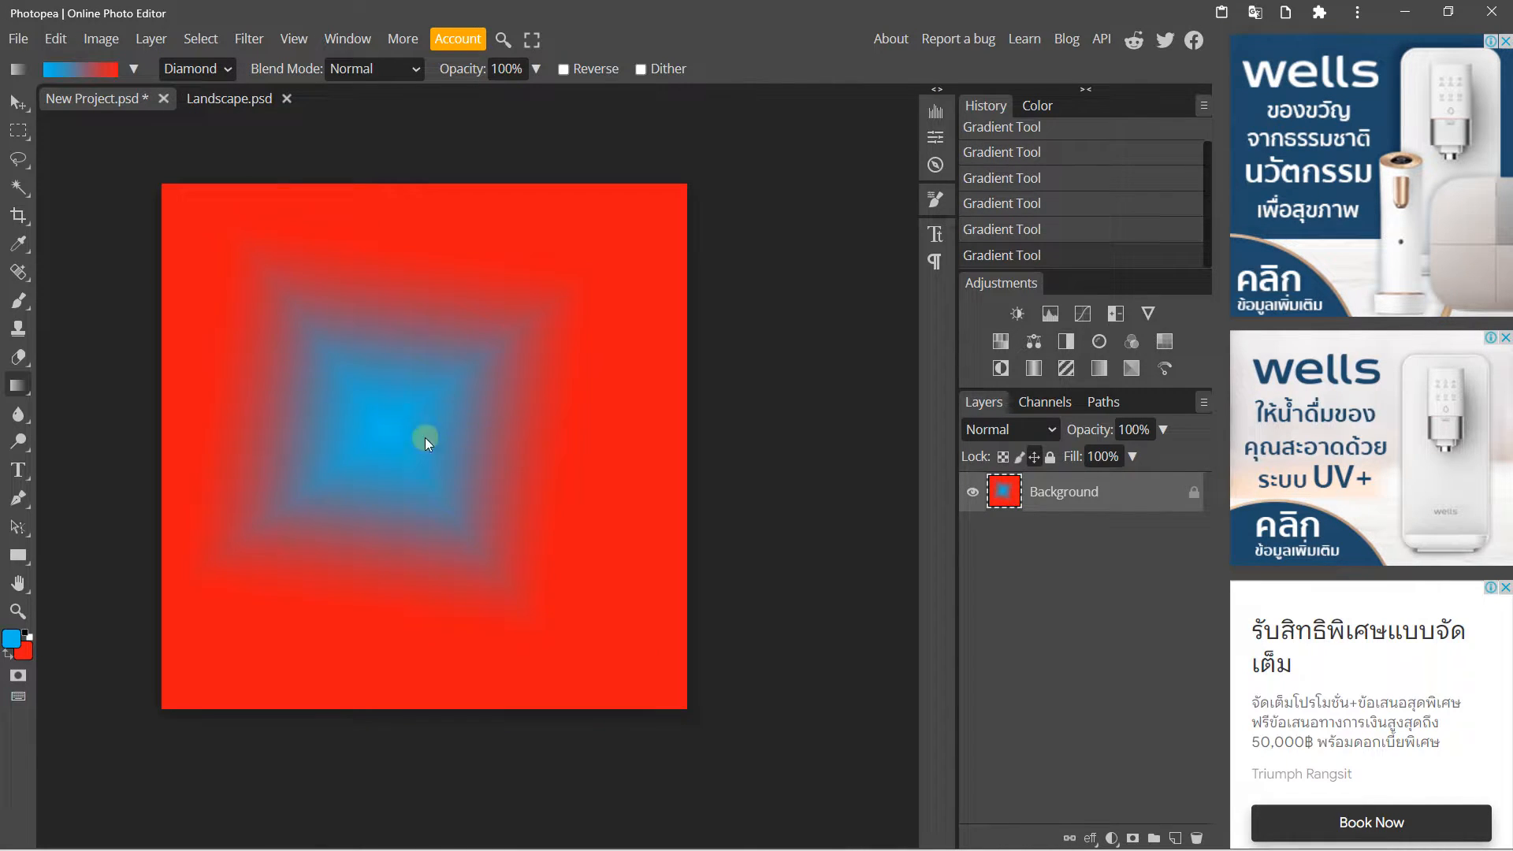
# Set the gradient type to Linear and apply it upward over short and long distances, ending with a wide blend across the canvas middle.
pyautogui.click(216, 72)
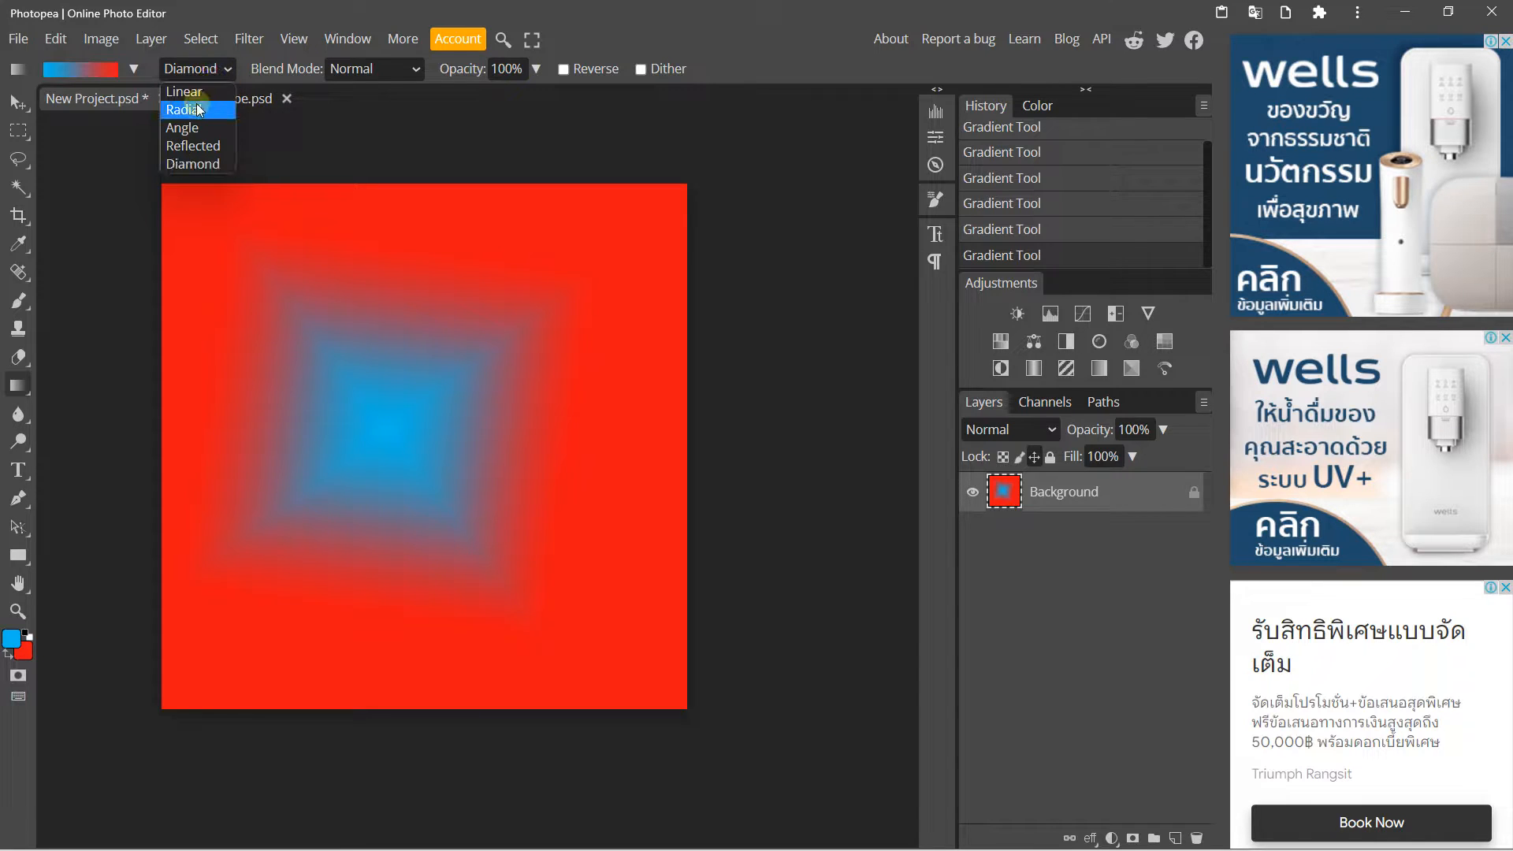
pyautogui.click(196, 97)
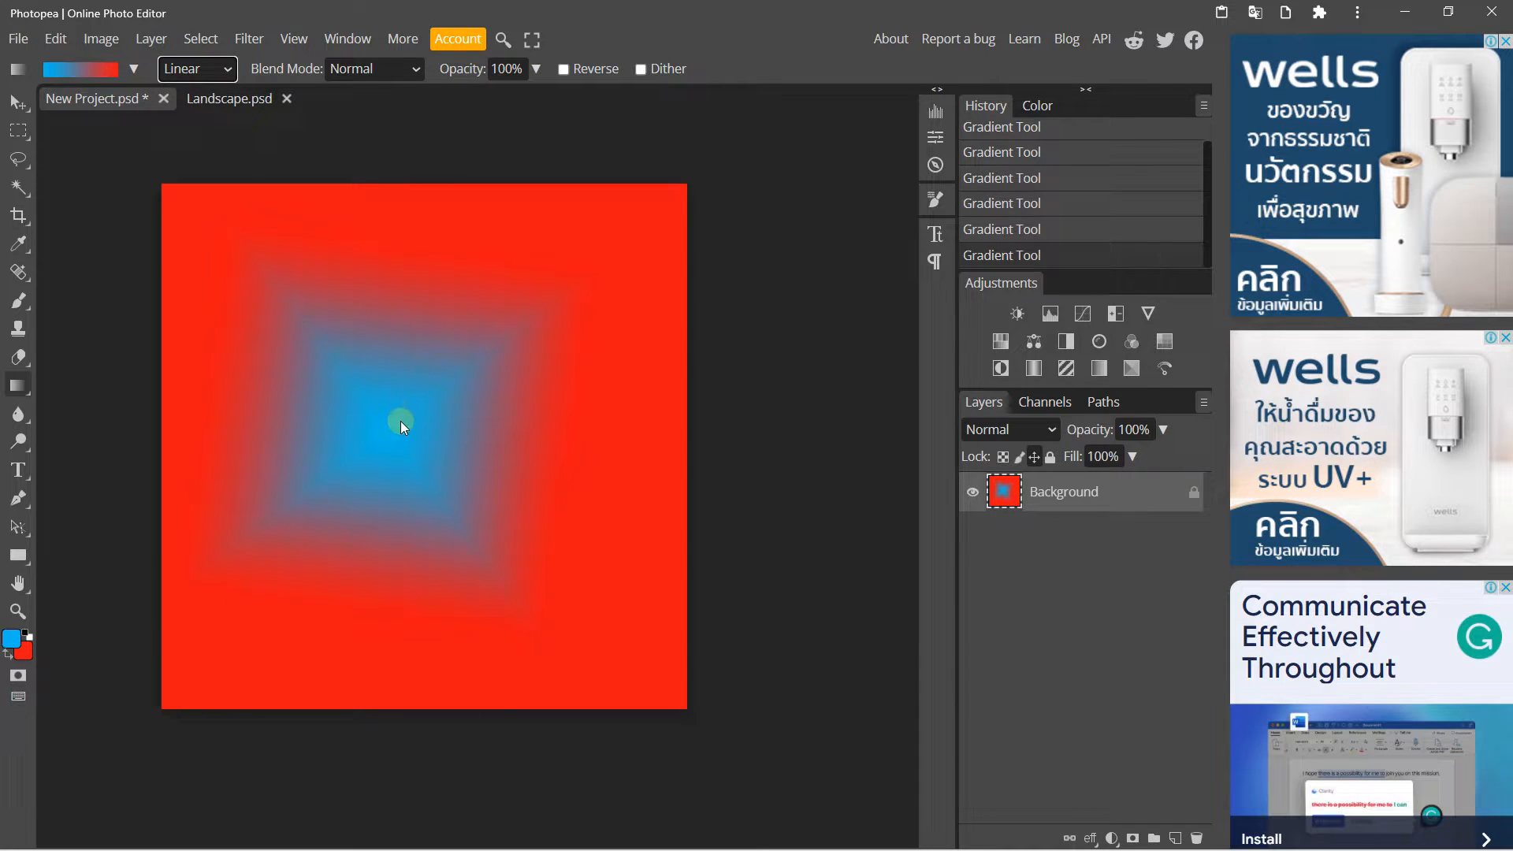
pyautogui.moveTo(403, 396); pyautogui.dragTo(403, 400)
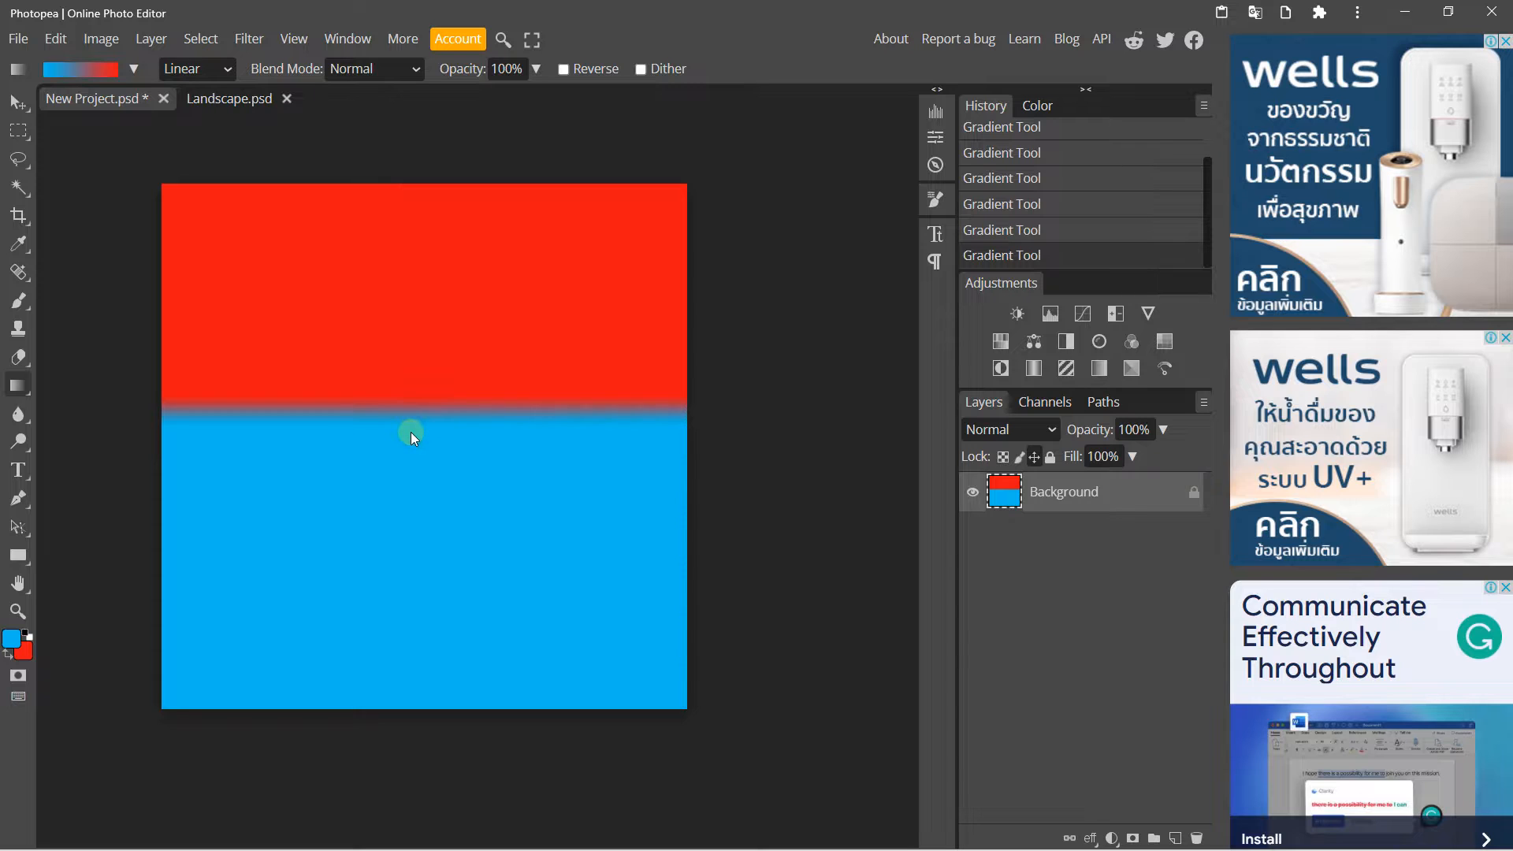
pyautogui.moveTo(410, 318); pyautogui.dragTo(409, 204)
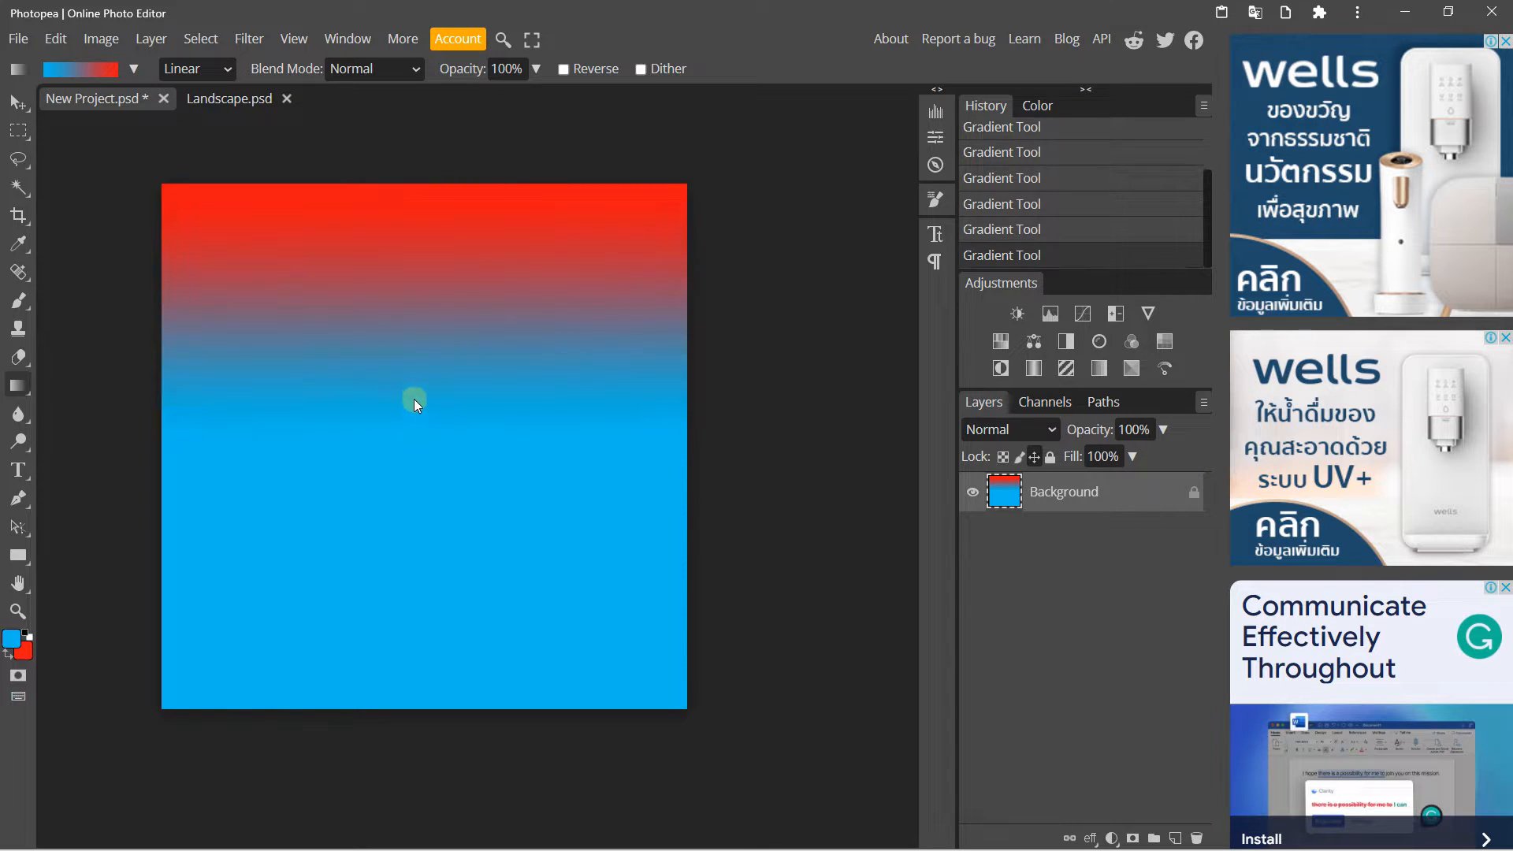
pyautogui.moveTo(407, 593); pyautogui.dragTo(405, 323)
pyautogui.moveTo(405, 563); pyautogui.dragTo(404, 318)
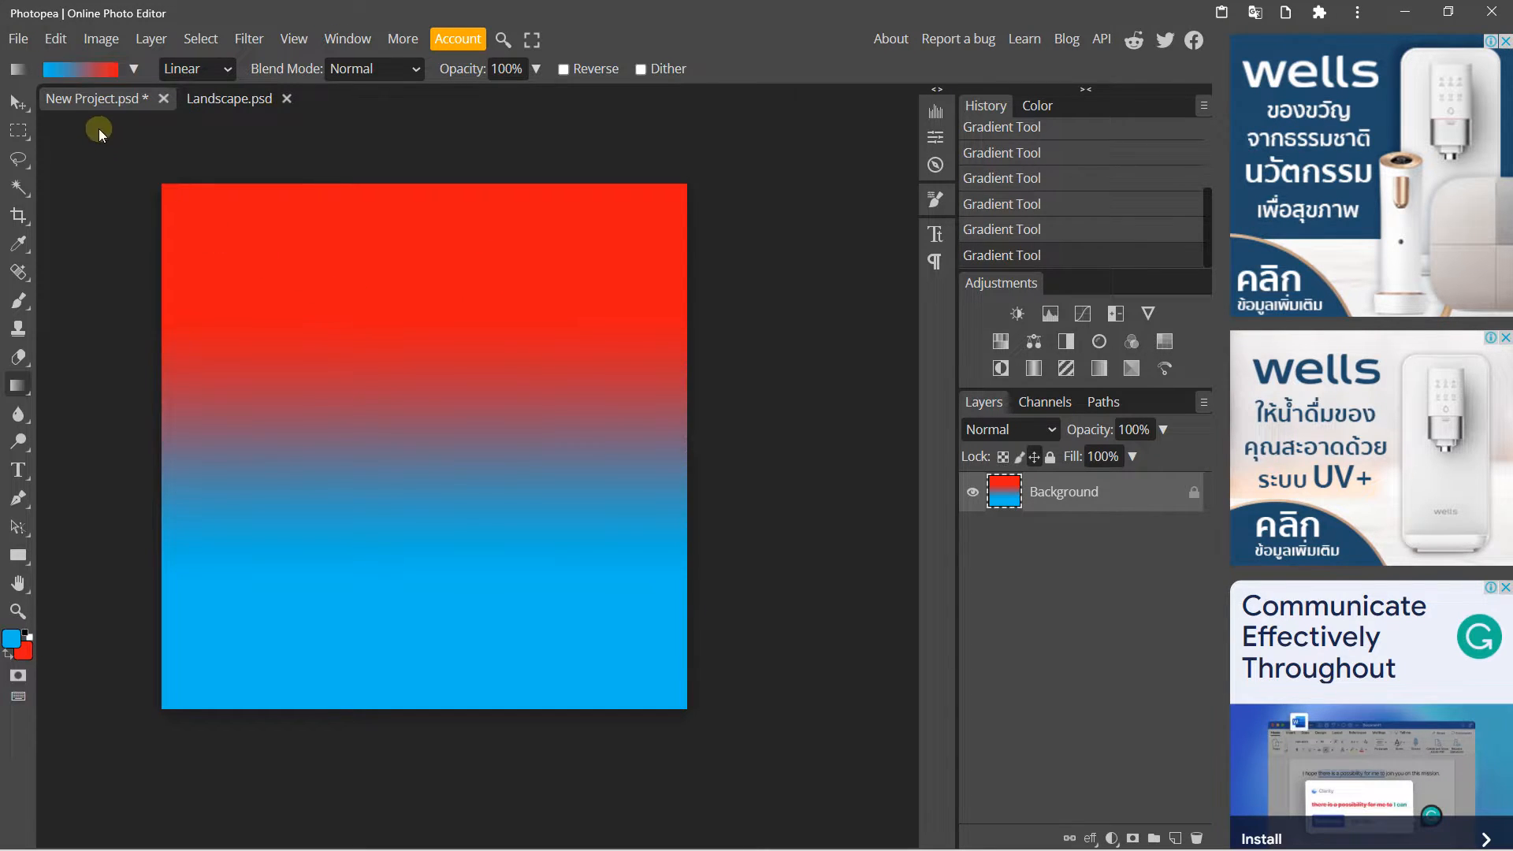
# Change the gradient to the Noise type in the Gradient Editor and apply it at a slant down the canvas.
pyautogui.click(79, 68)
pyautogui.moveTo(196, 192); pyautogui.dragTo(132, 169)
pyautogui.click(172, 199)
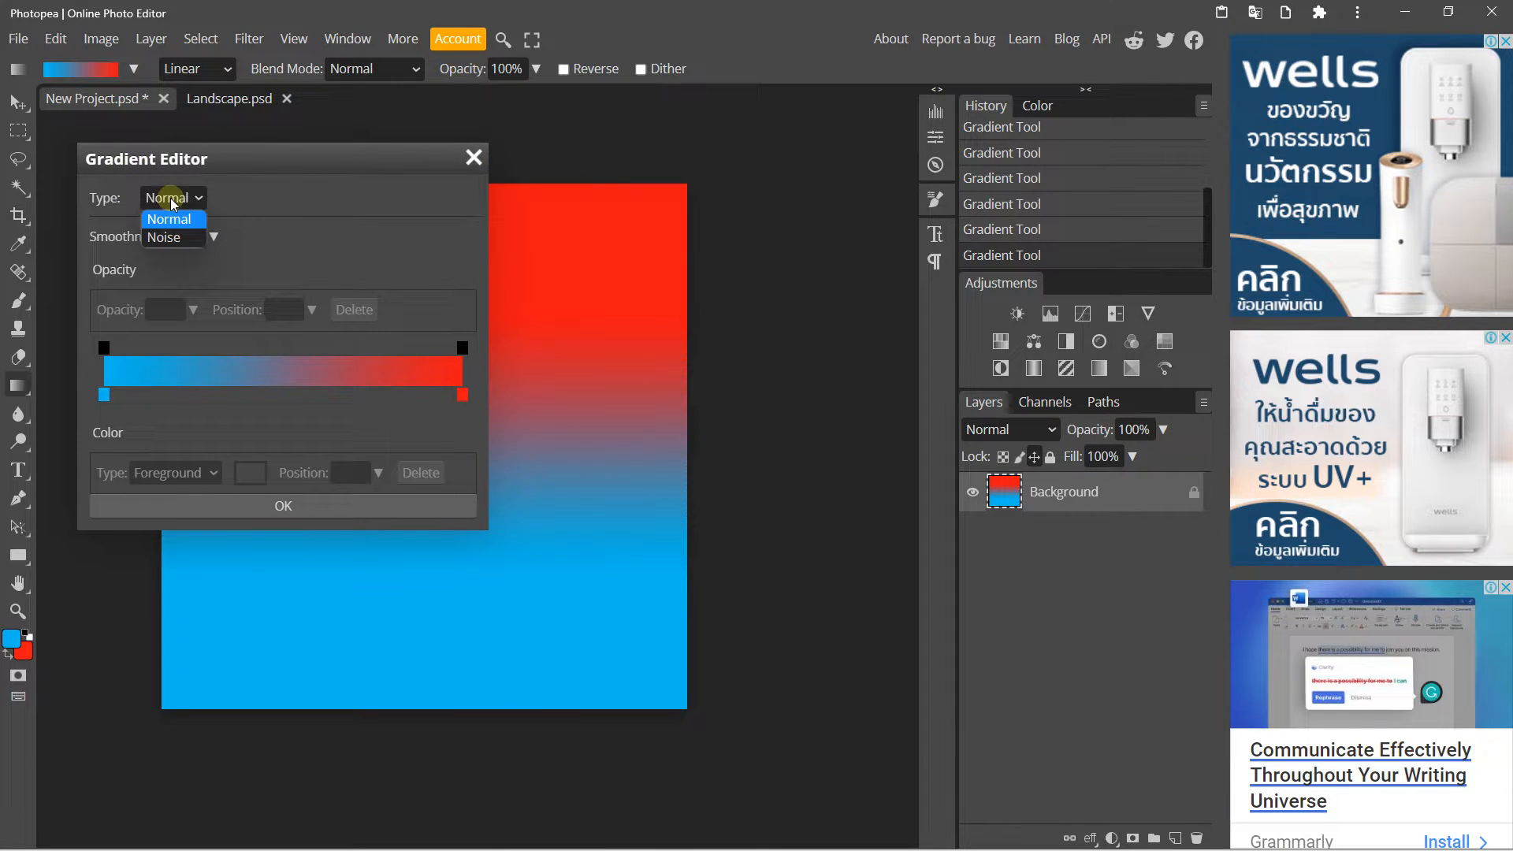
pyautogui.click(163, 237)
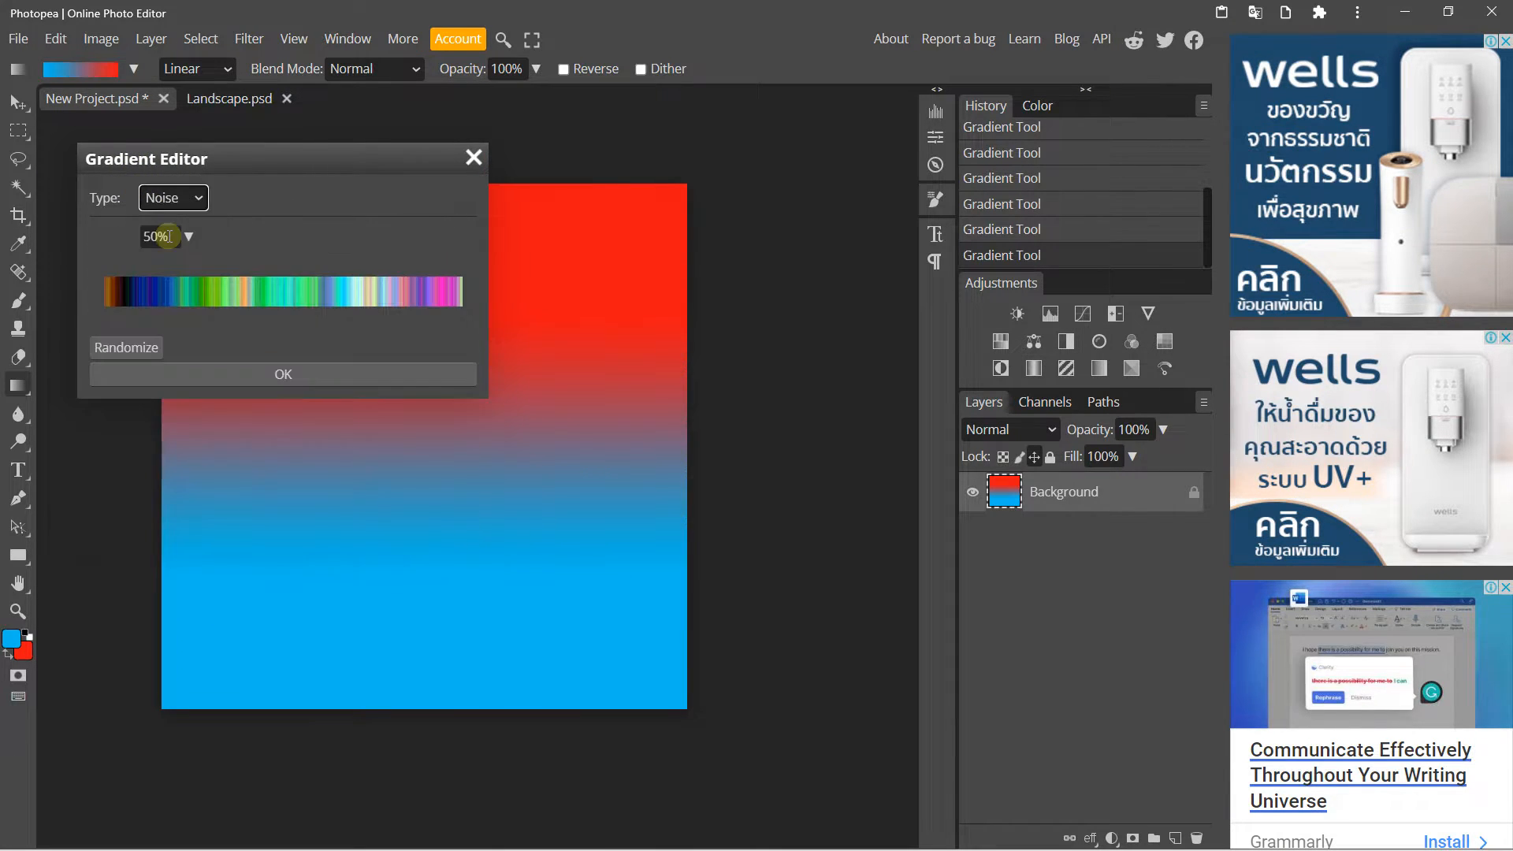
pyautogui.click(208, 371)
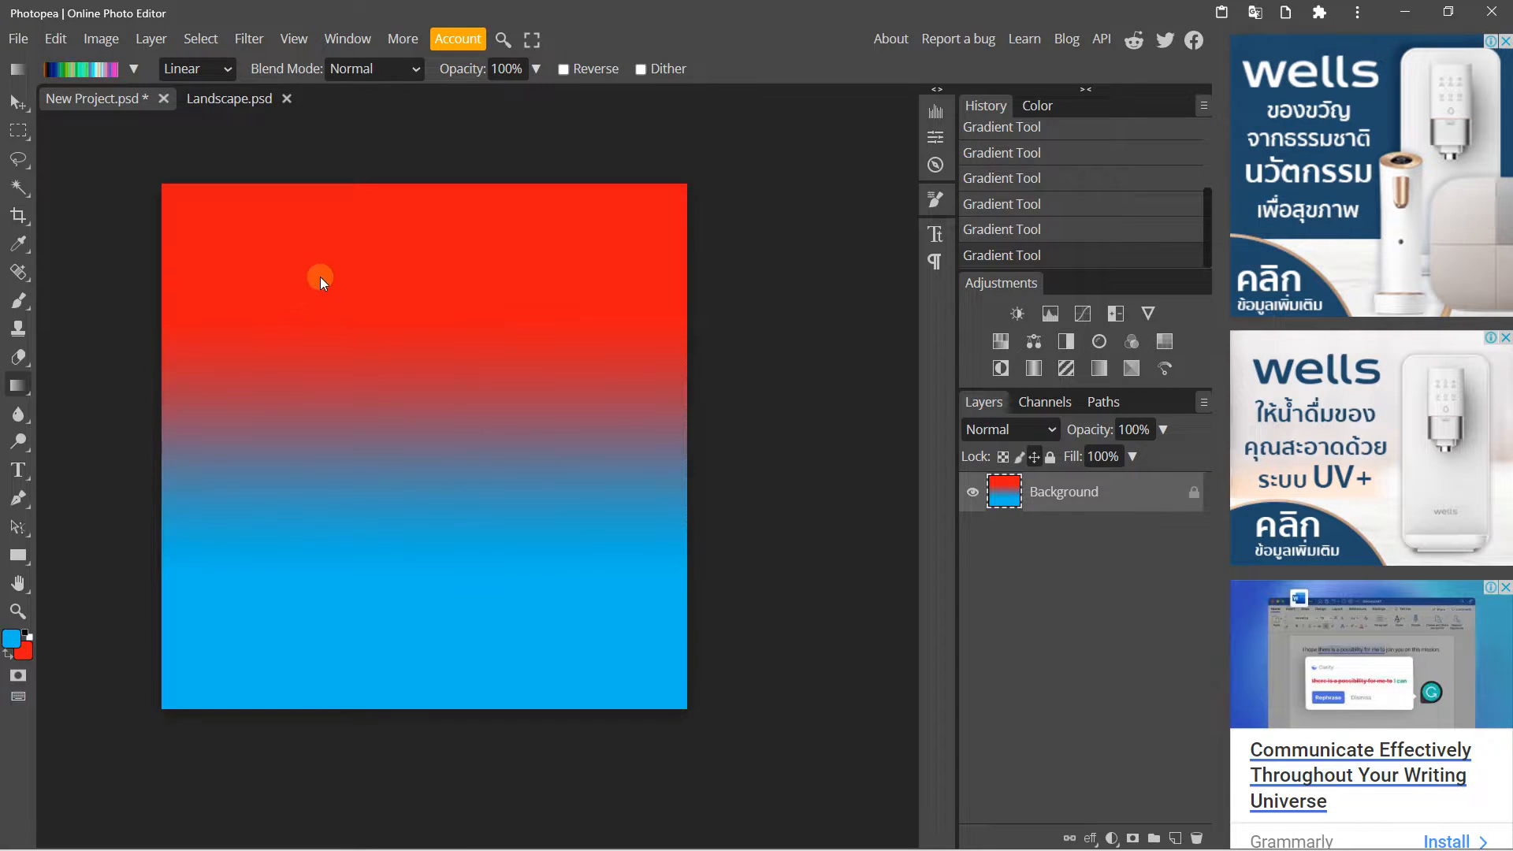
pyautogui.moveTo(319, 272); pyautogui.dragTo(393, 526)
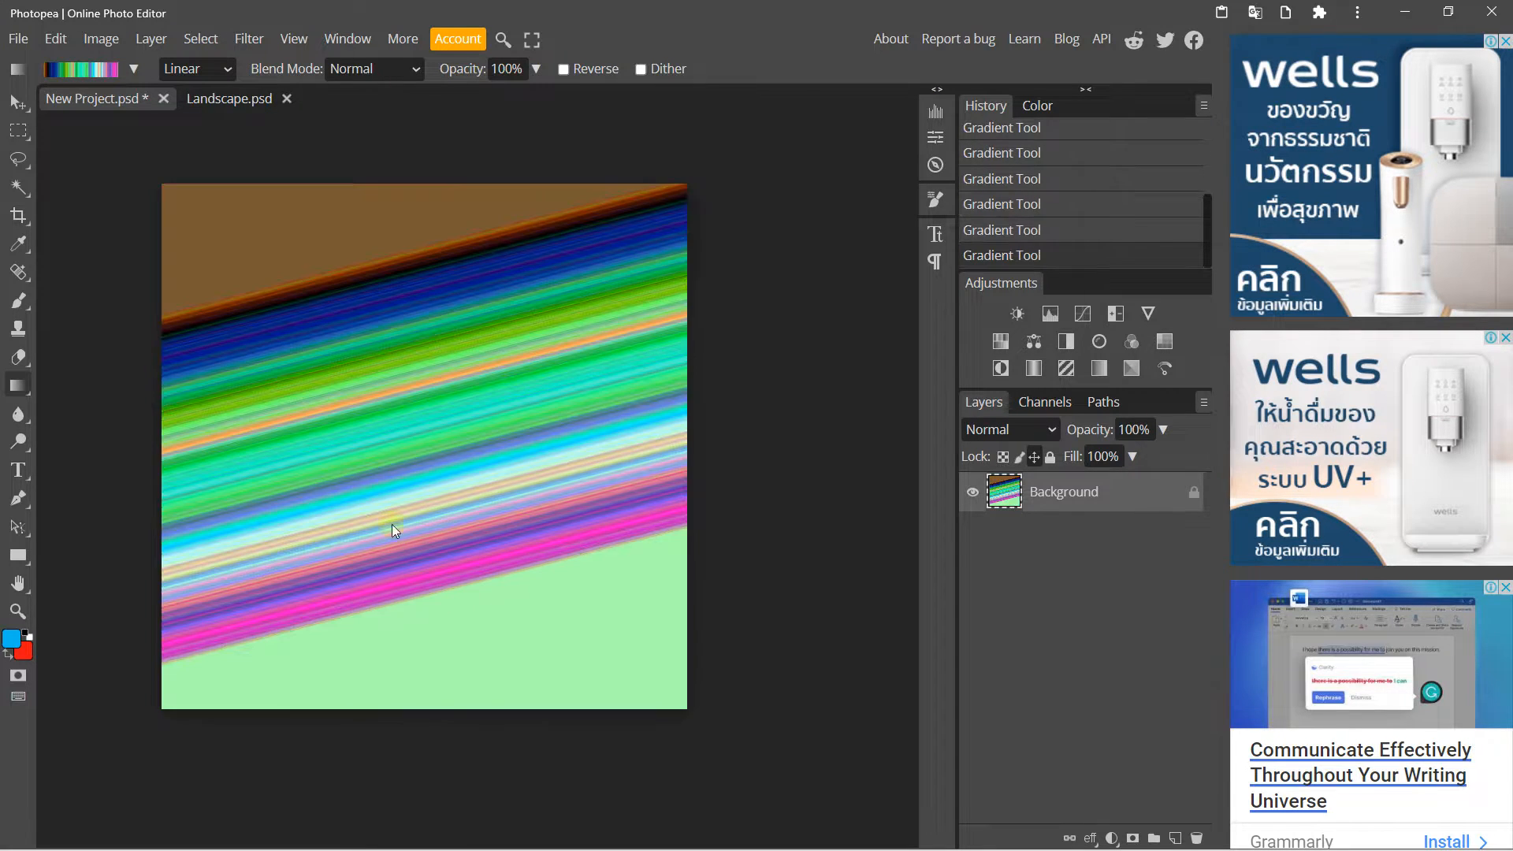
# Undo the applied noise gradient and set the type back to Normal in the Gradient Editor.
pyautogui.click(50, 40)
pyautogui.click(49, 64)
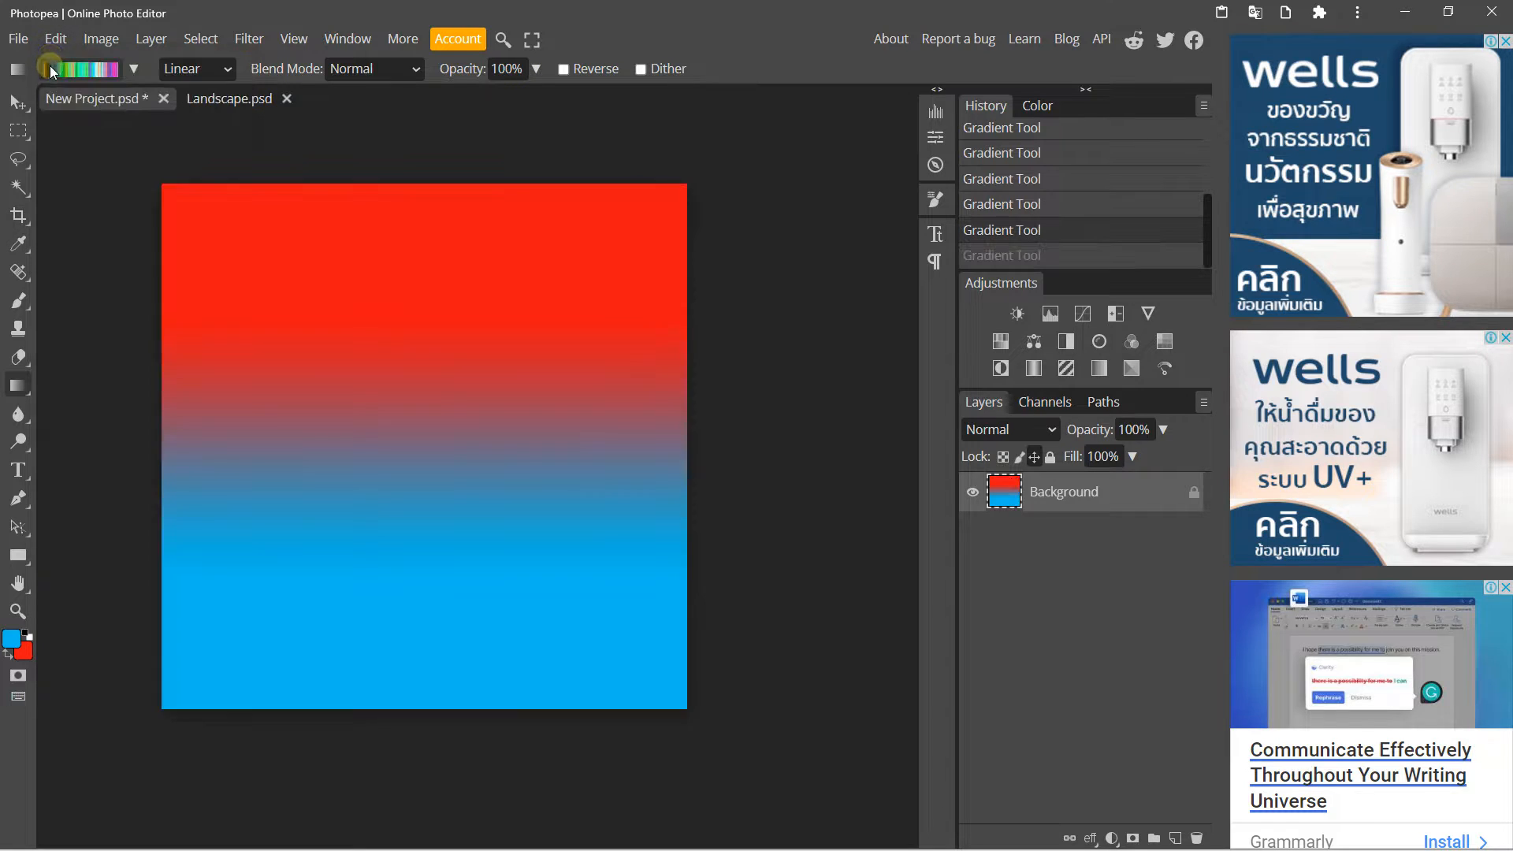
pyautogui.click(83, 75)
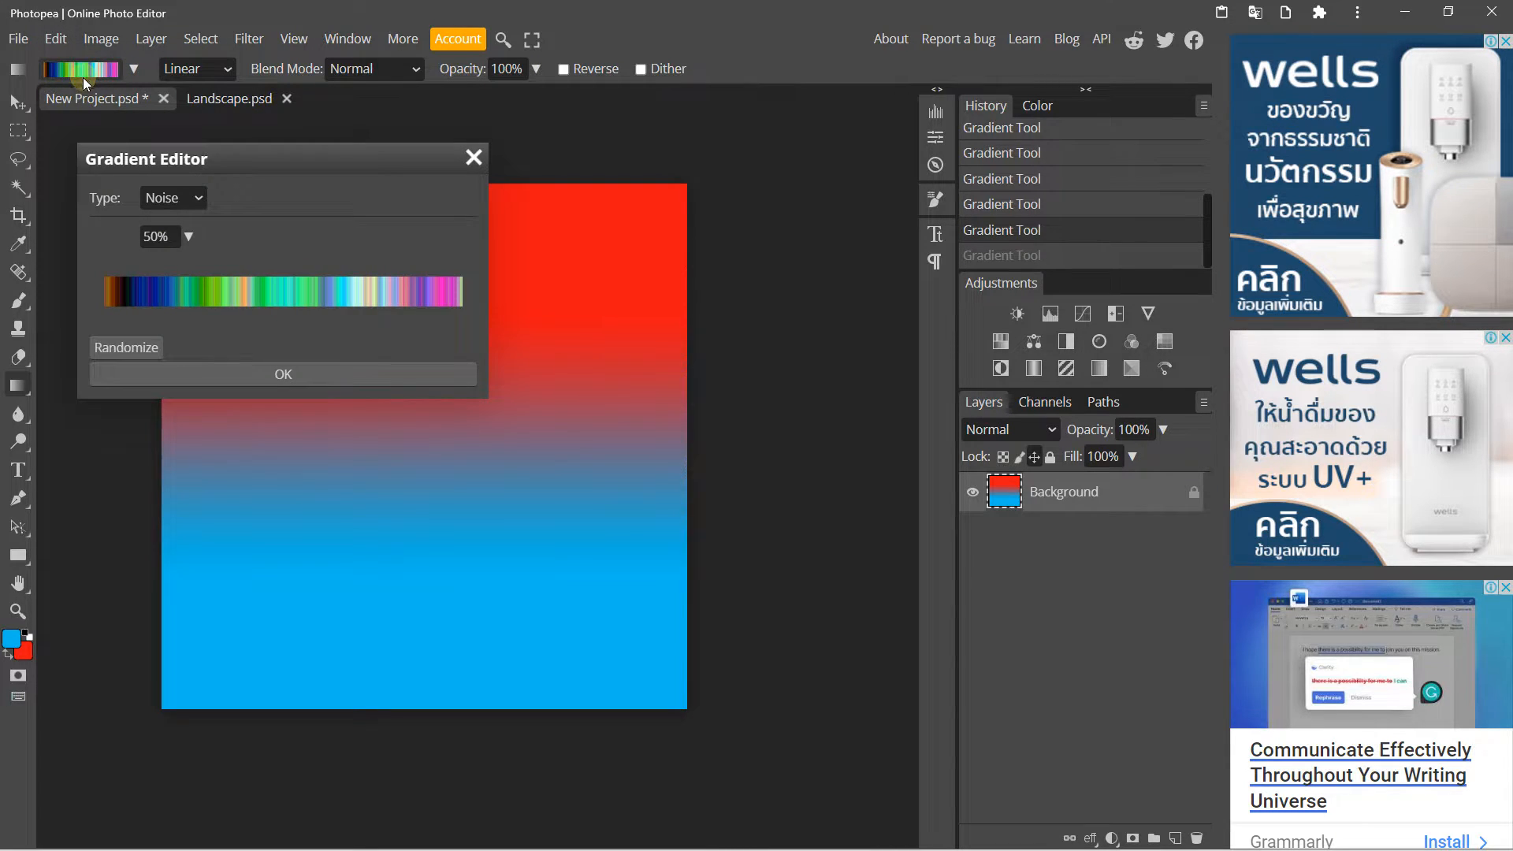
pyautogui.click(162, 198)
pyautogui.click(162, 220)
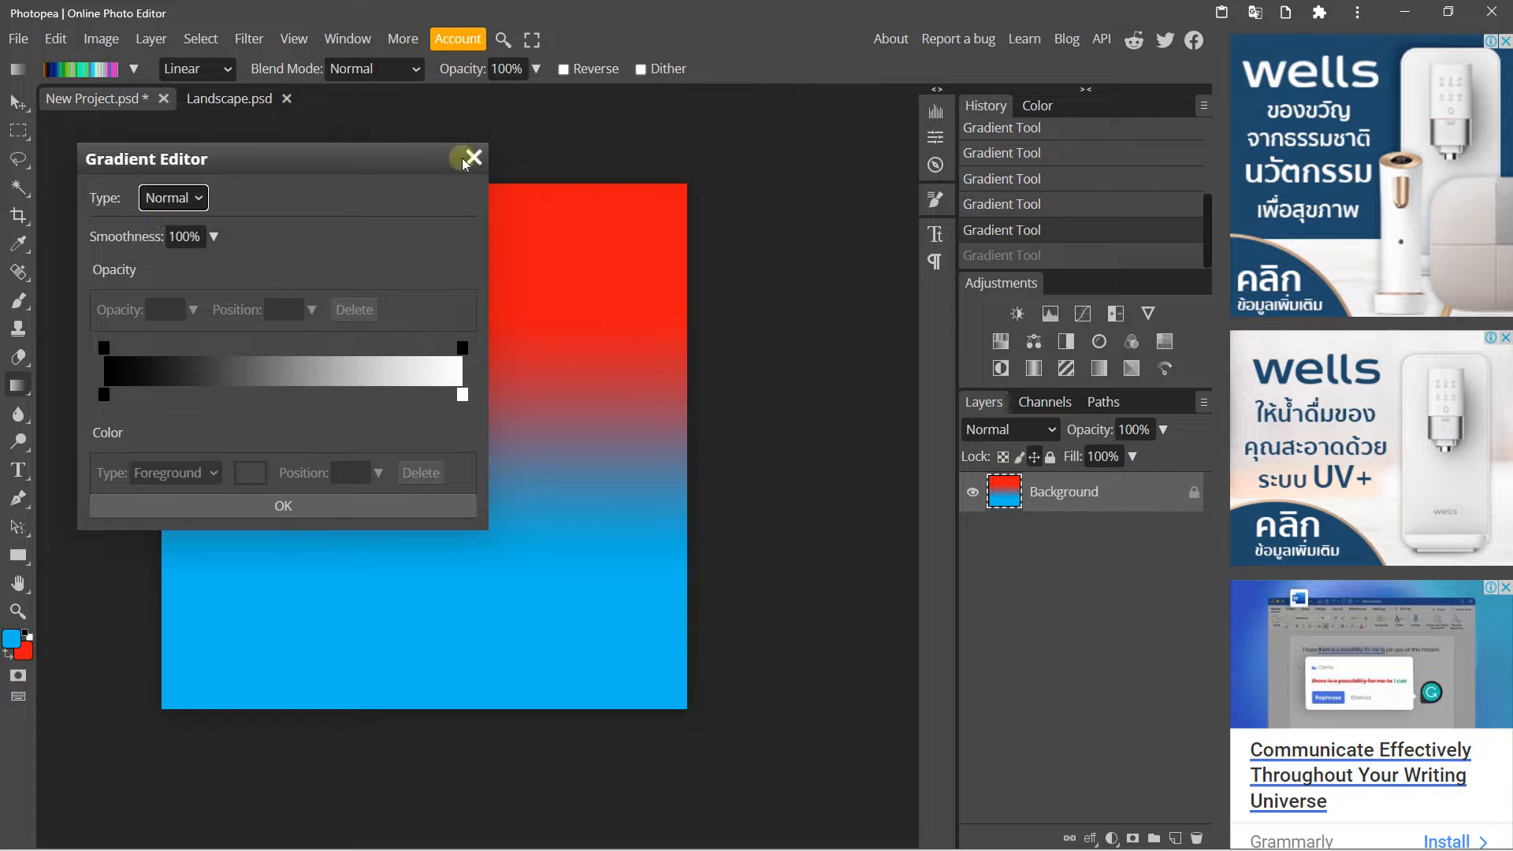
pyautogui.click(328, 513)
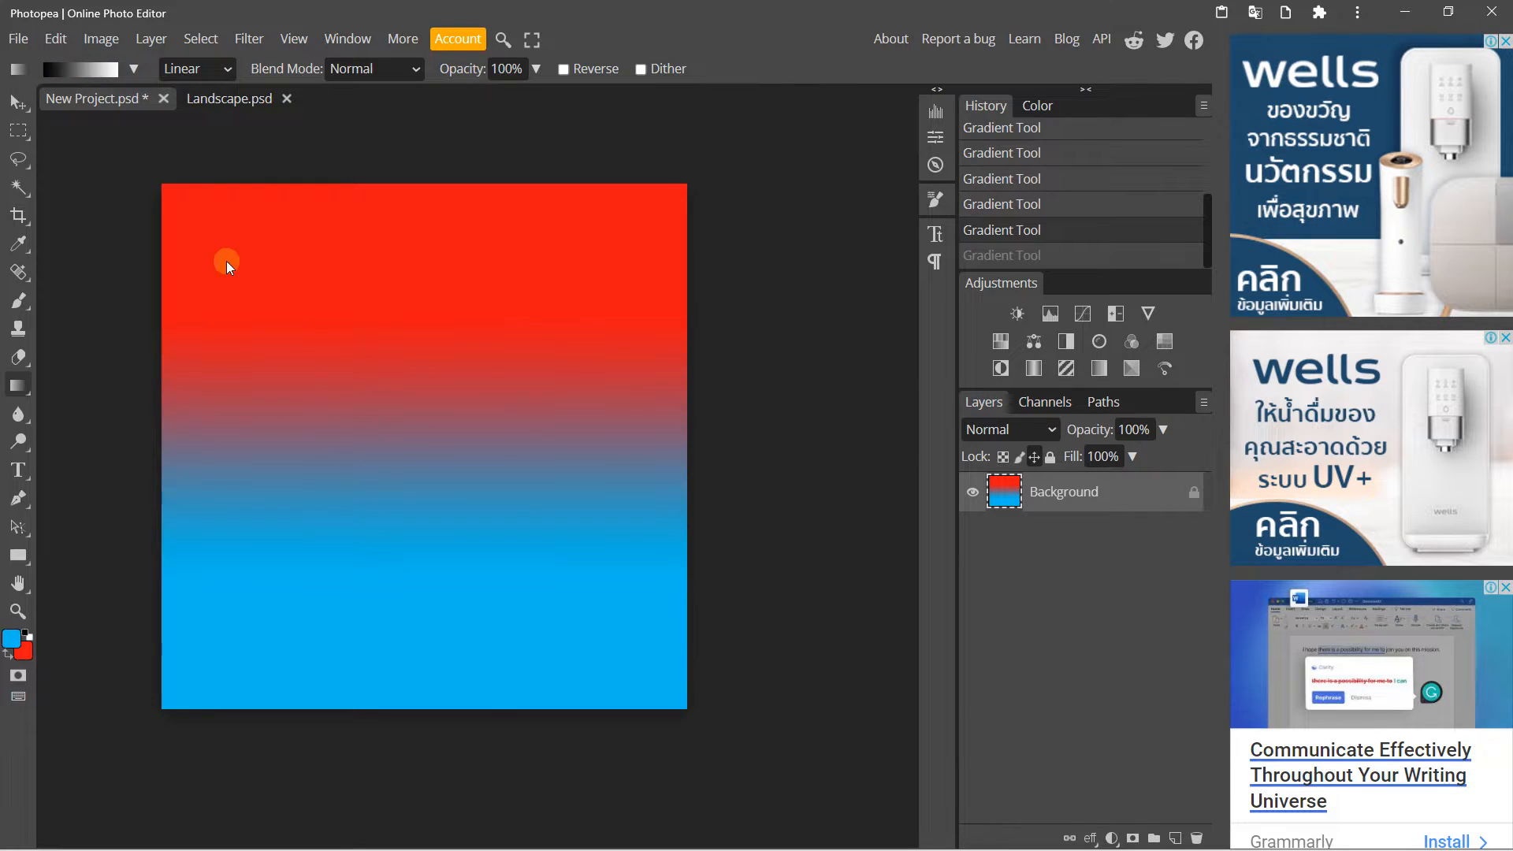
# Choose the Foreground to Background preset and apply it twice at a slant, blue at the top and red below.
pyautogui.click(135, 70)
pyautogui.click(63, 105)
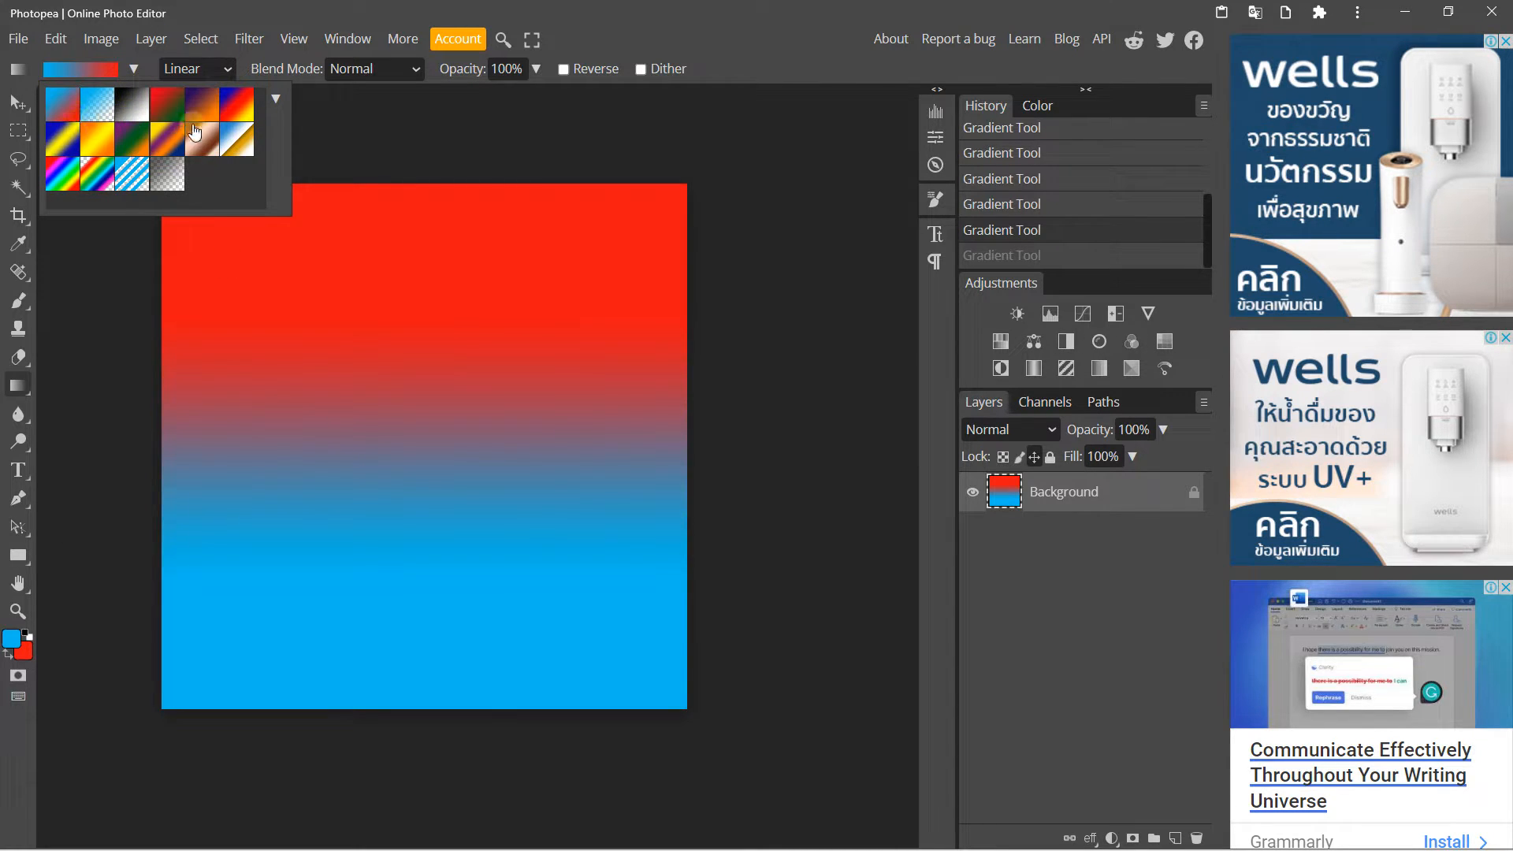
pyautogui.moveTo(359, 228); pyautogui.dragTo(450, 564)
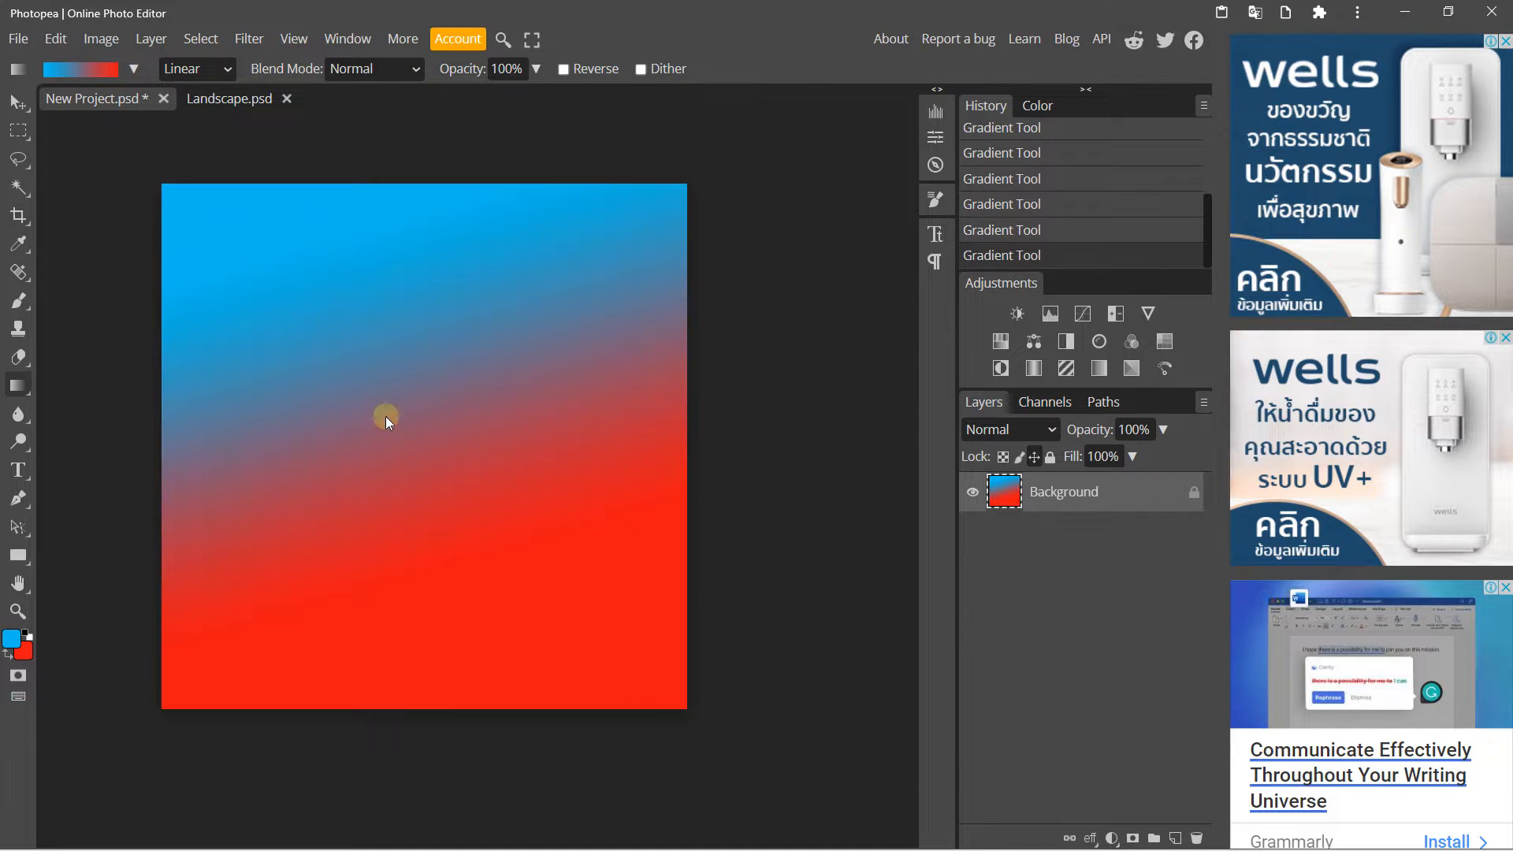
pyautogui.moveTo(387, 518); pyautogui.dragTo(387, 518)
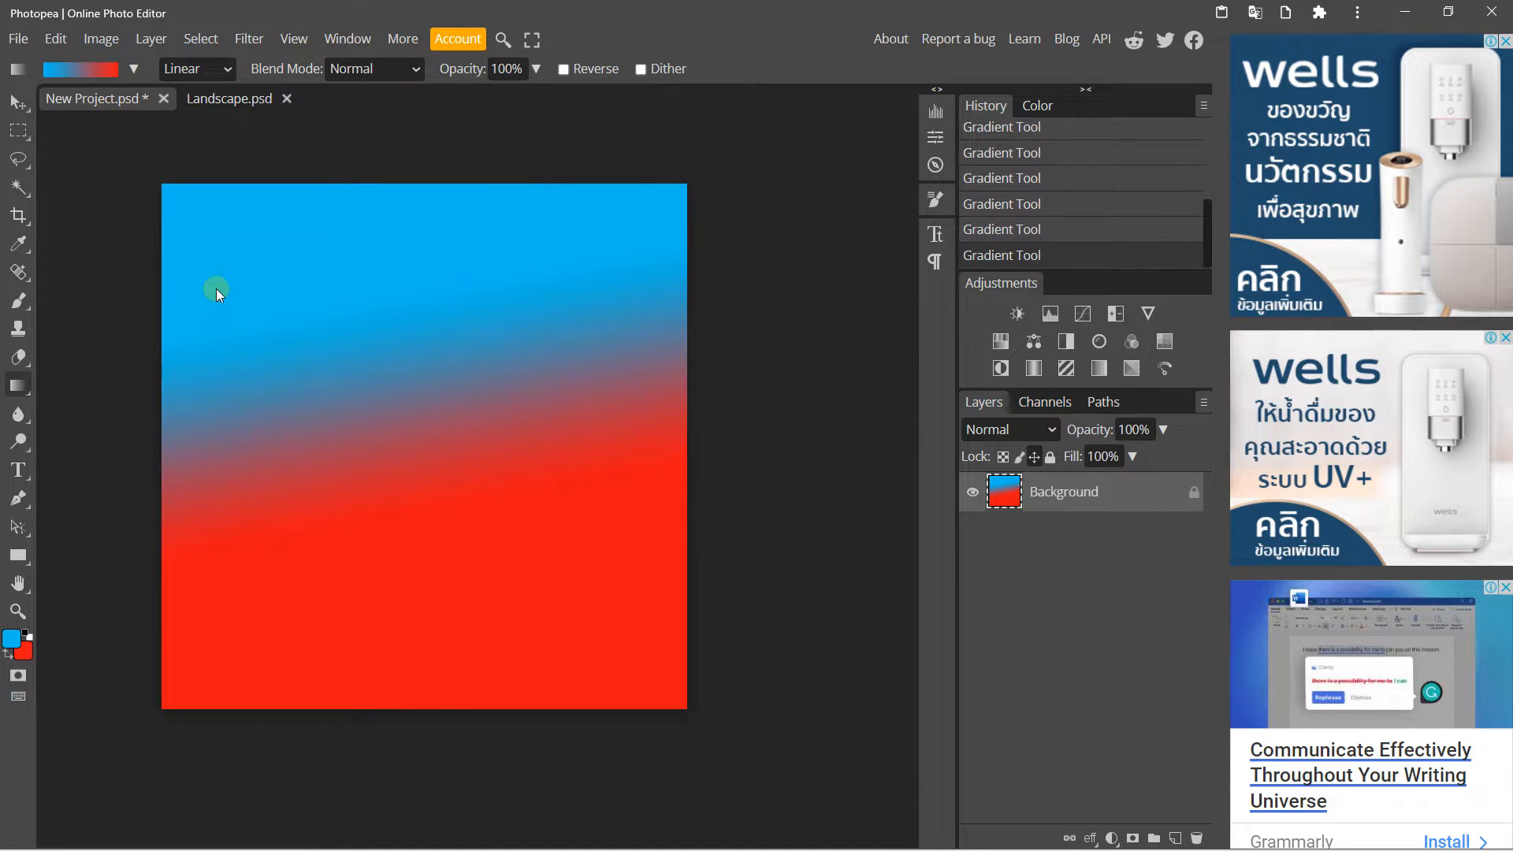
# Change the gradient's starting colour stop at 0% to a custom green in the Gradient Editor.
pyautogui.click(96, 77)
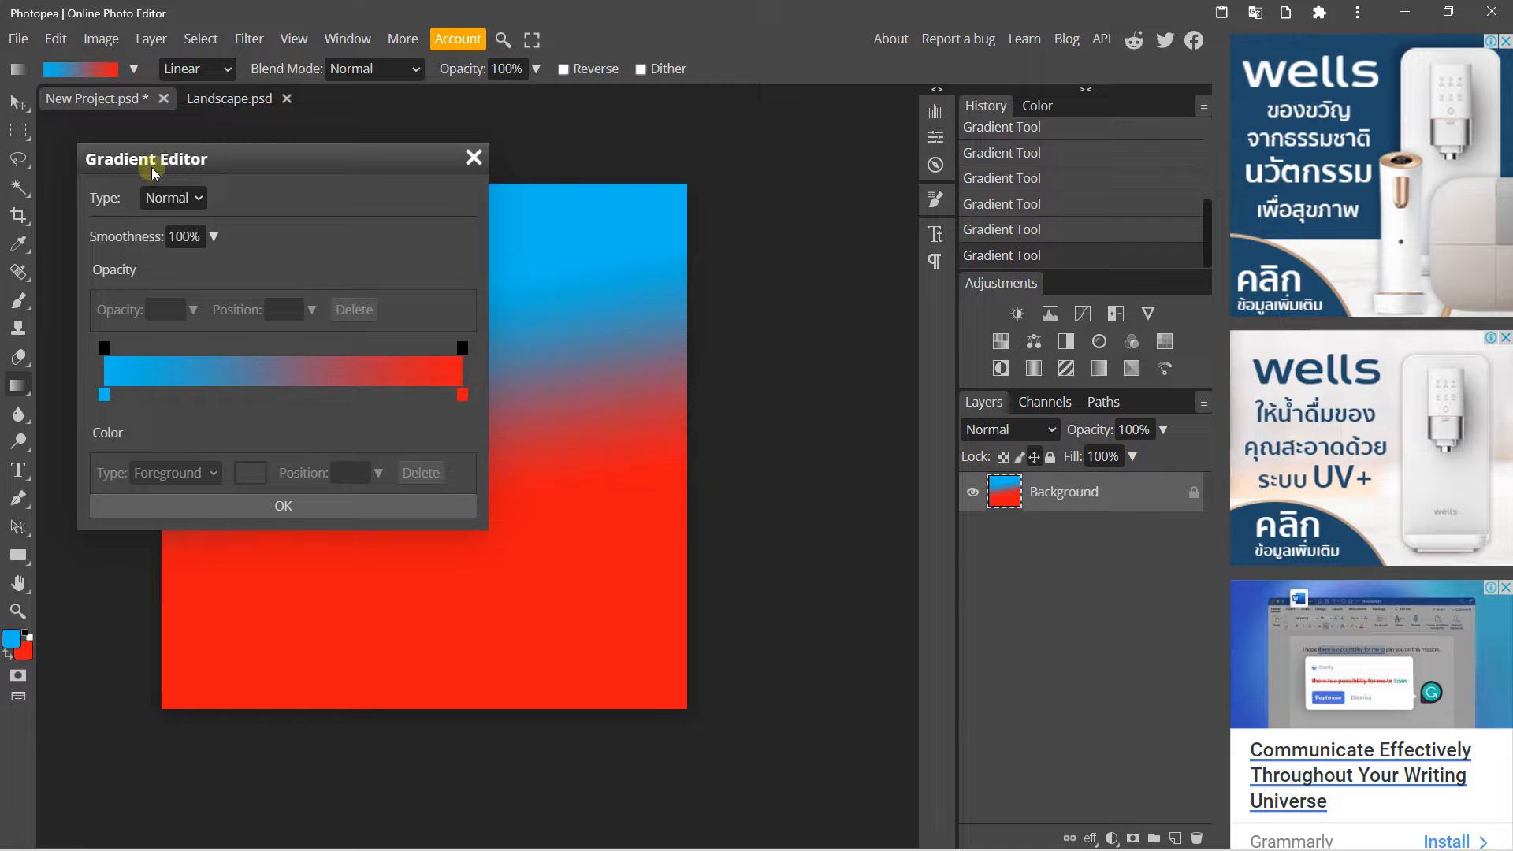
pyautogui.click(105, 392)
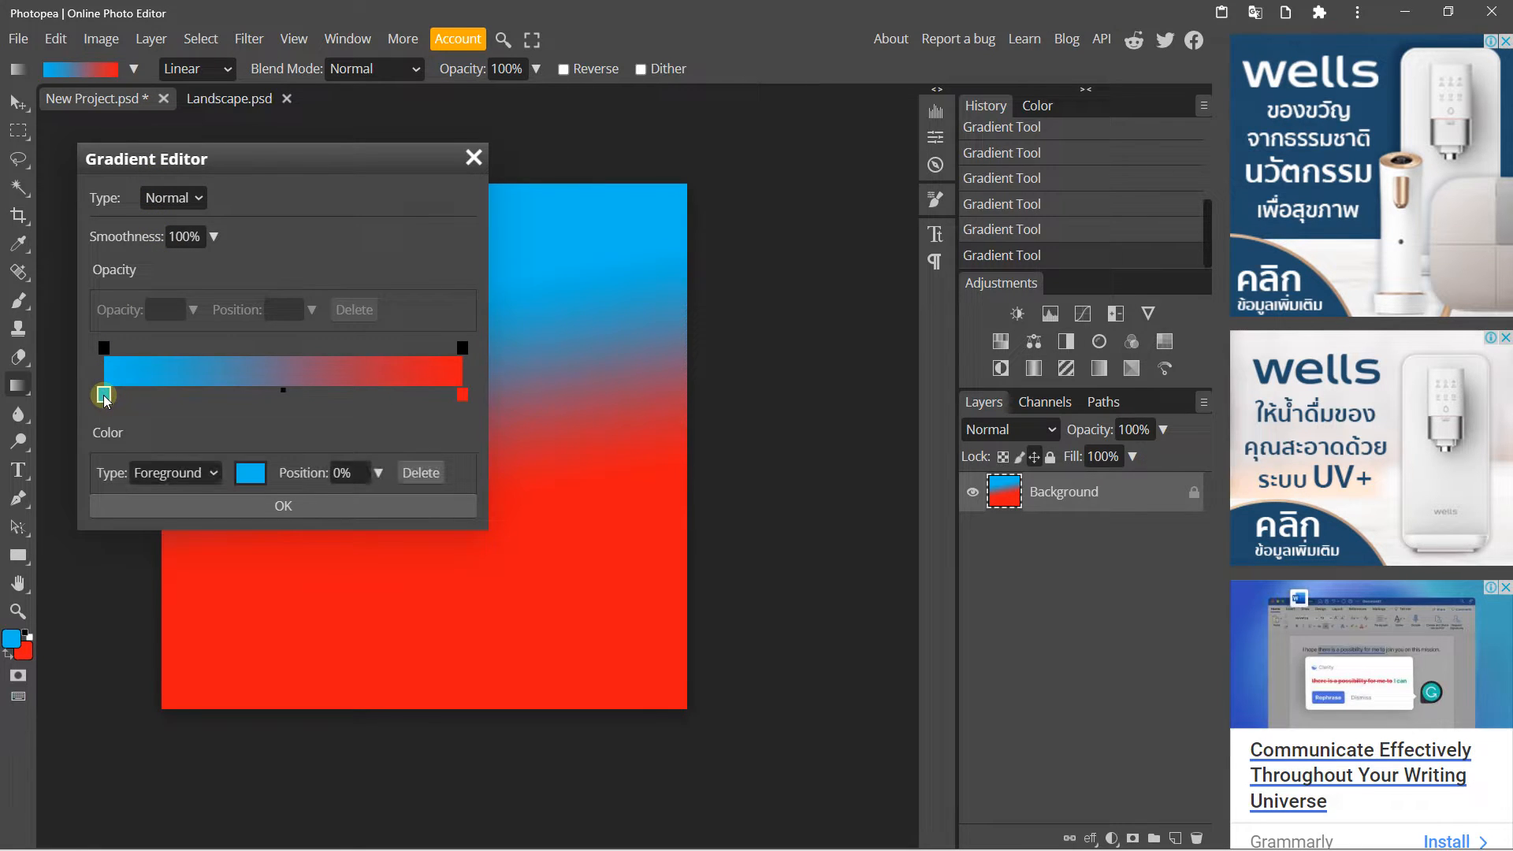
pyautogui.click(252, 472)
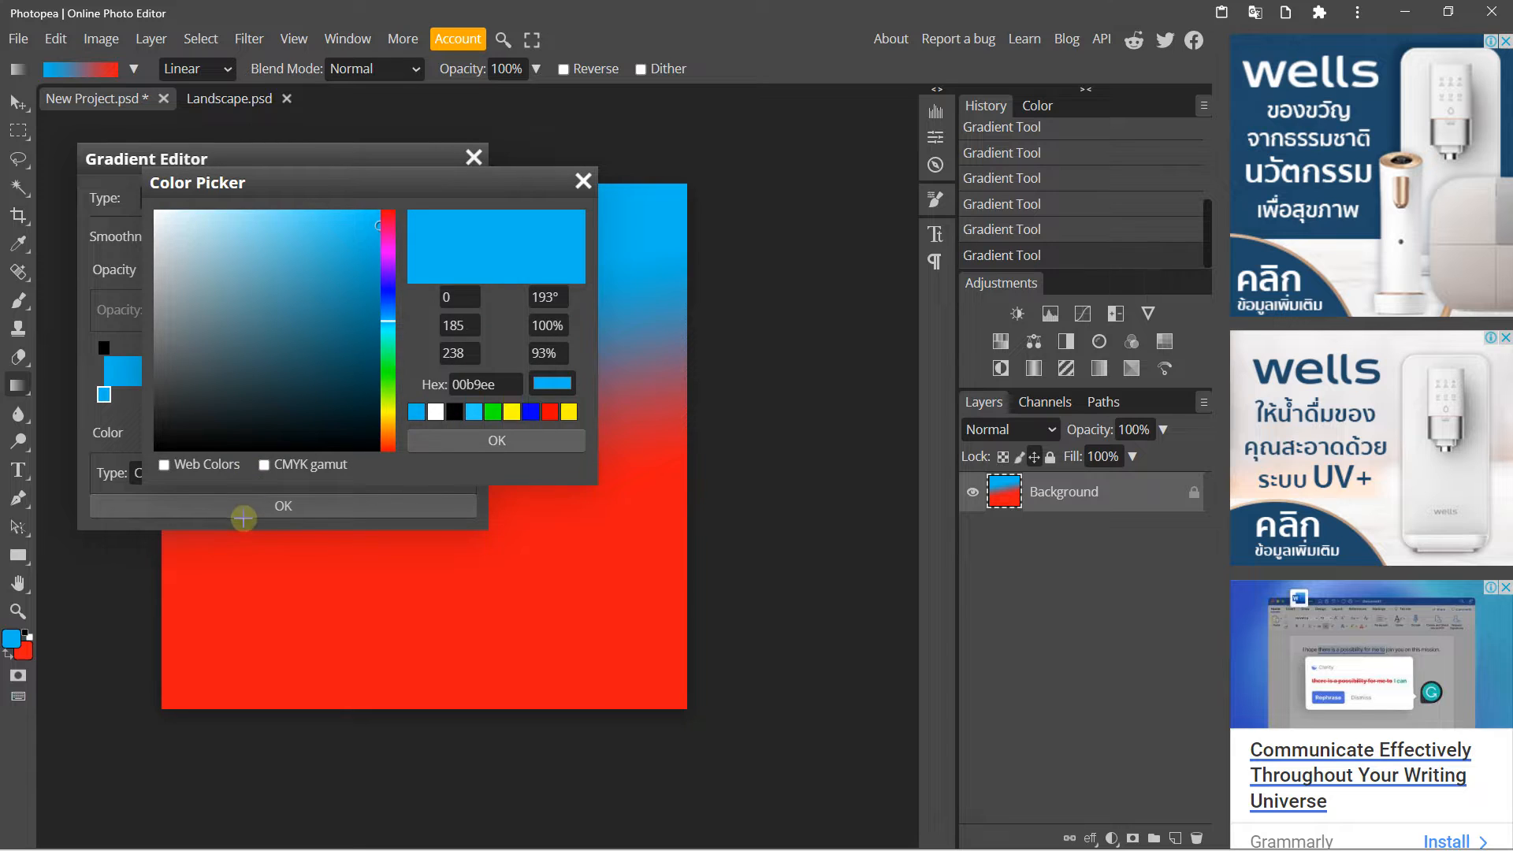
pyautogui.click(390, 367)
pyautogui.moveTo(348, 364); pyautogui.dragTo(397, 203)
pyautogui.click(437, 433)
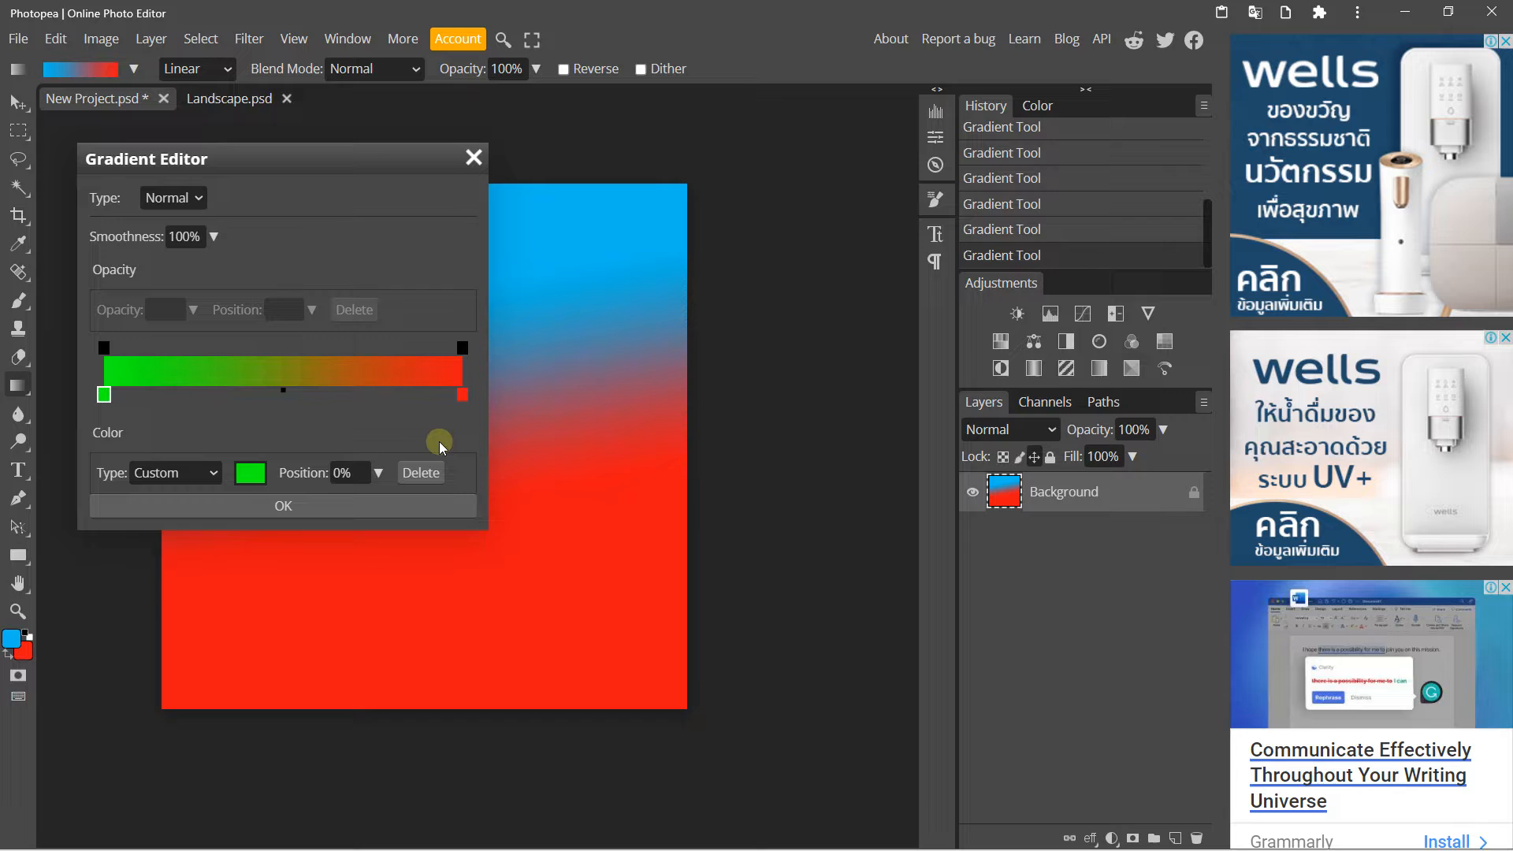
# Change the gradient's ending colour stop at 100% to the custom magenta e113ec.
pyautogui.click(462, 395)
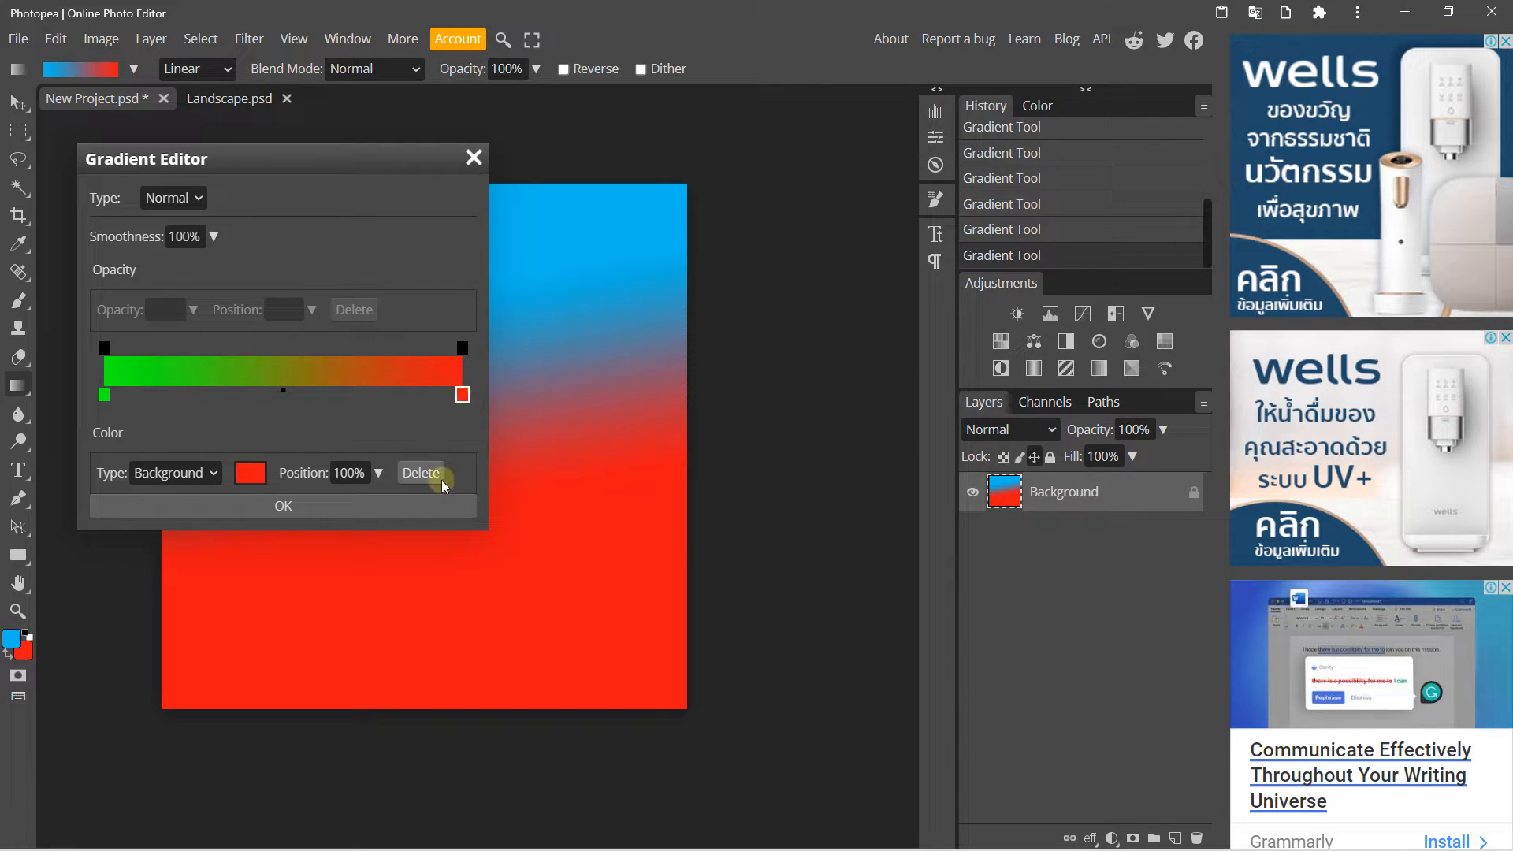
pyautogui.click(250, 474)
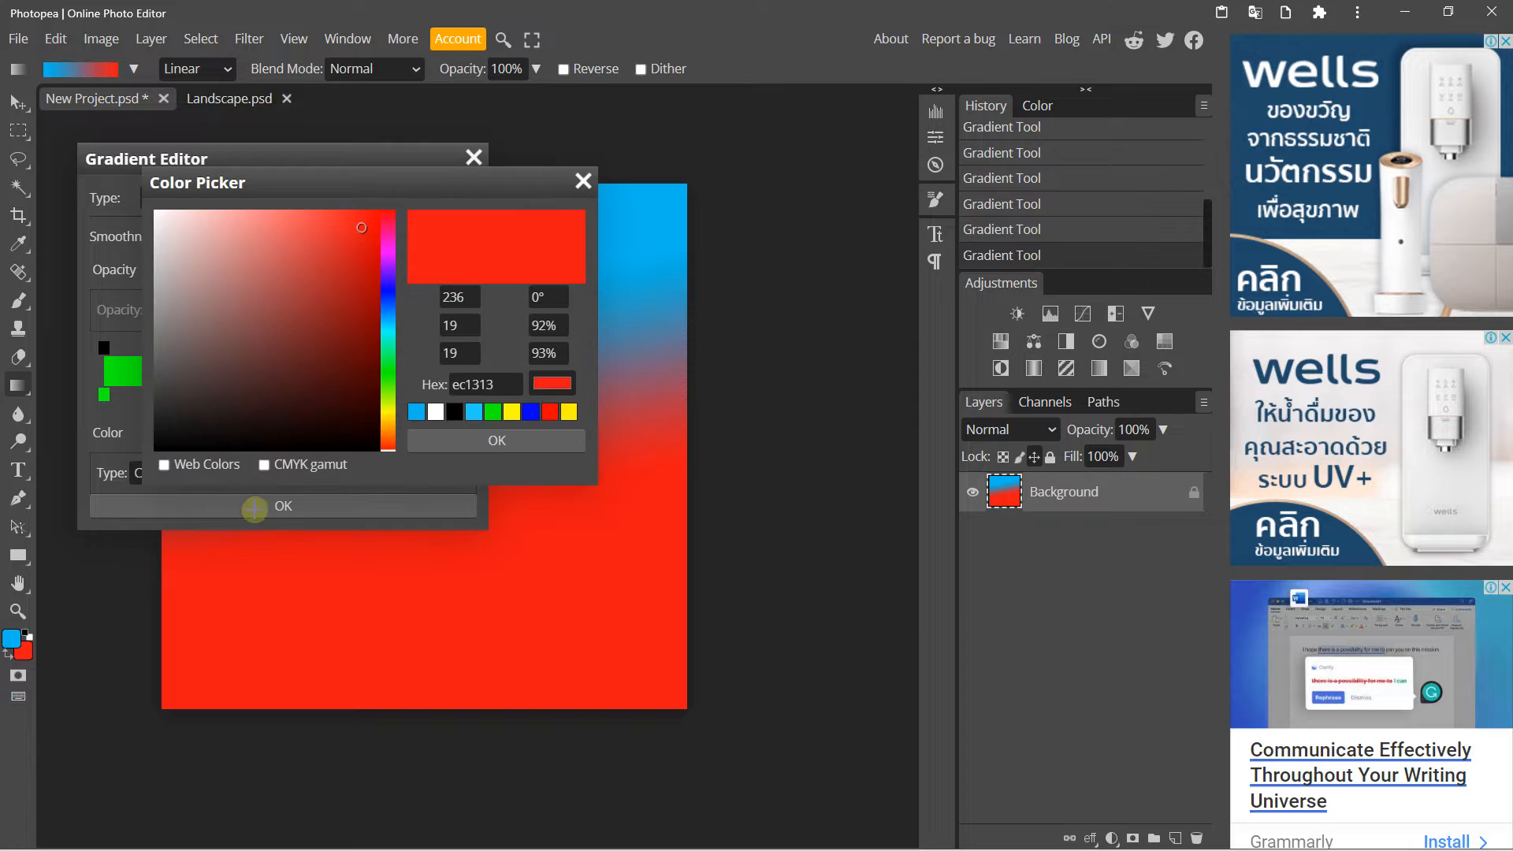
pyautogui.click(385, 332)
pyautogui.moveTo(388, 444); pyautogui.dragTo(388, 255)
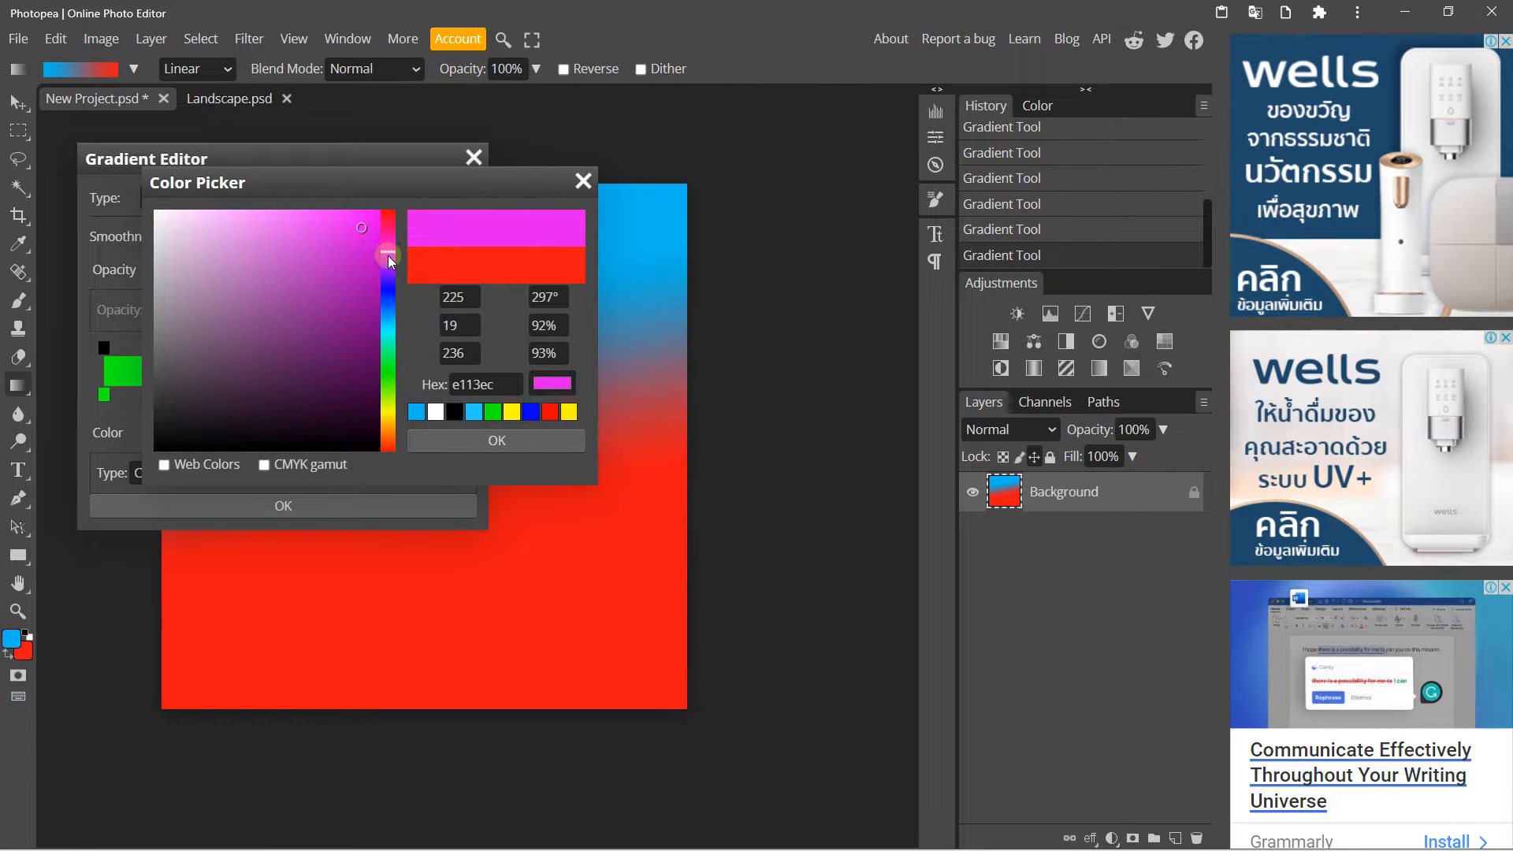
pyautogui.click(479, 440)
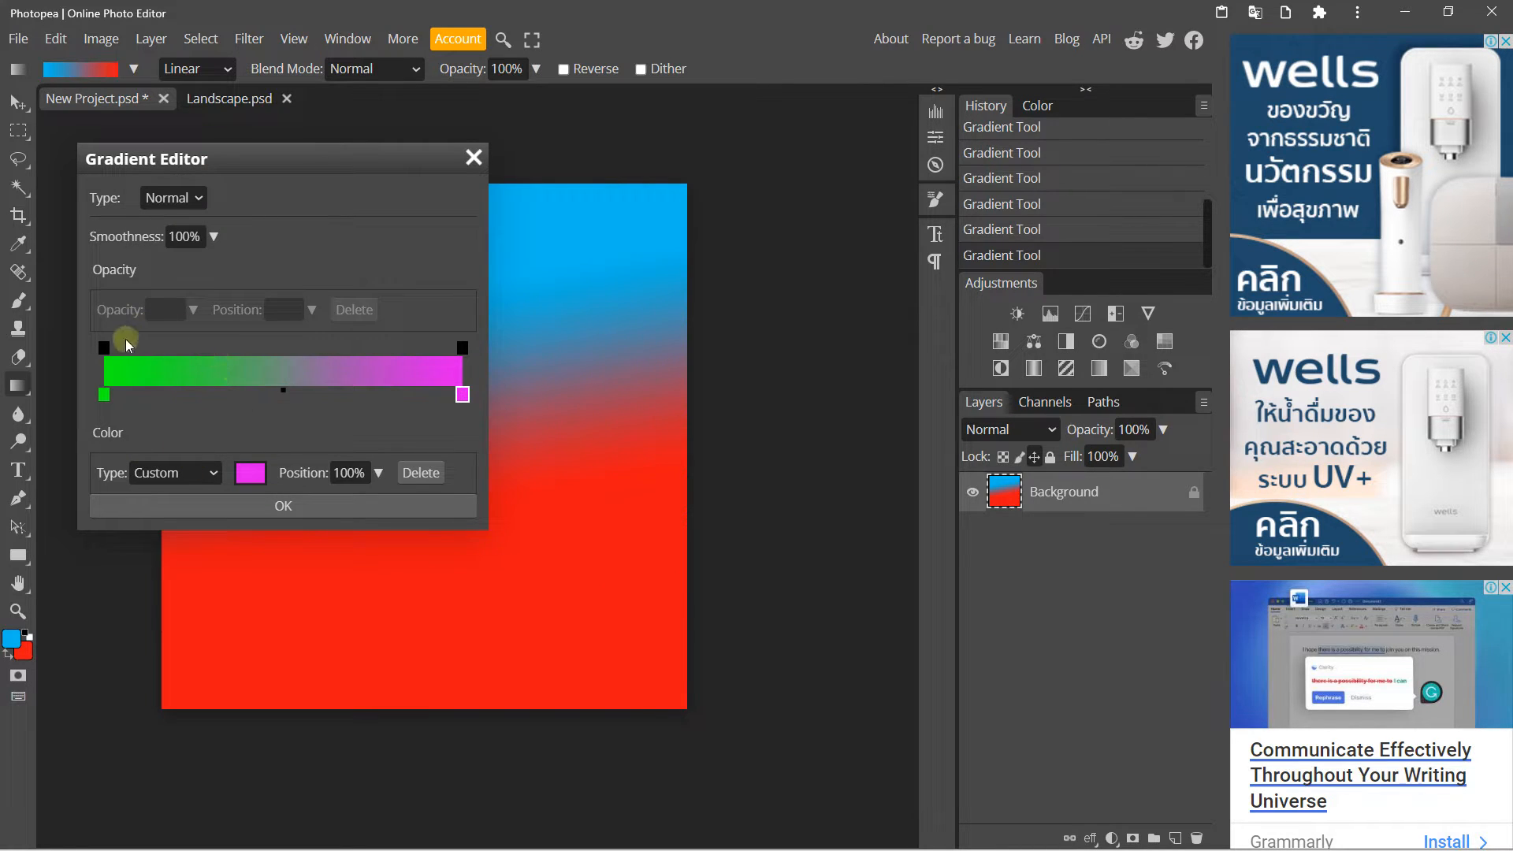
# Shift the colour midpoint to 56% and apply the green-to-magenta gradient down the canvas.
pyautogui.moveTo(282, 390)
pyautogui.mouseDown()
pyautogui.moveTo(189, 389)
pyautogui.moveTo(352, 387)
pyautogui.moveTo(243, 382)
pyautogui.moveTo(283, 386)
pyautogui.mouseUp()
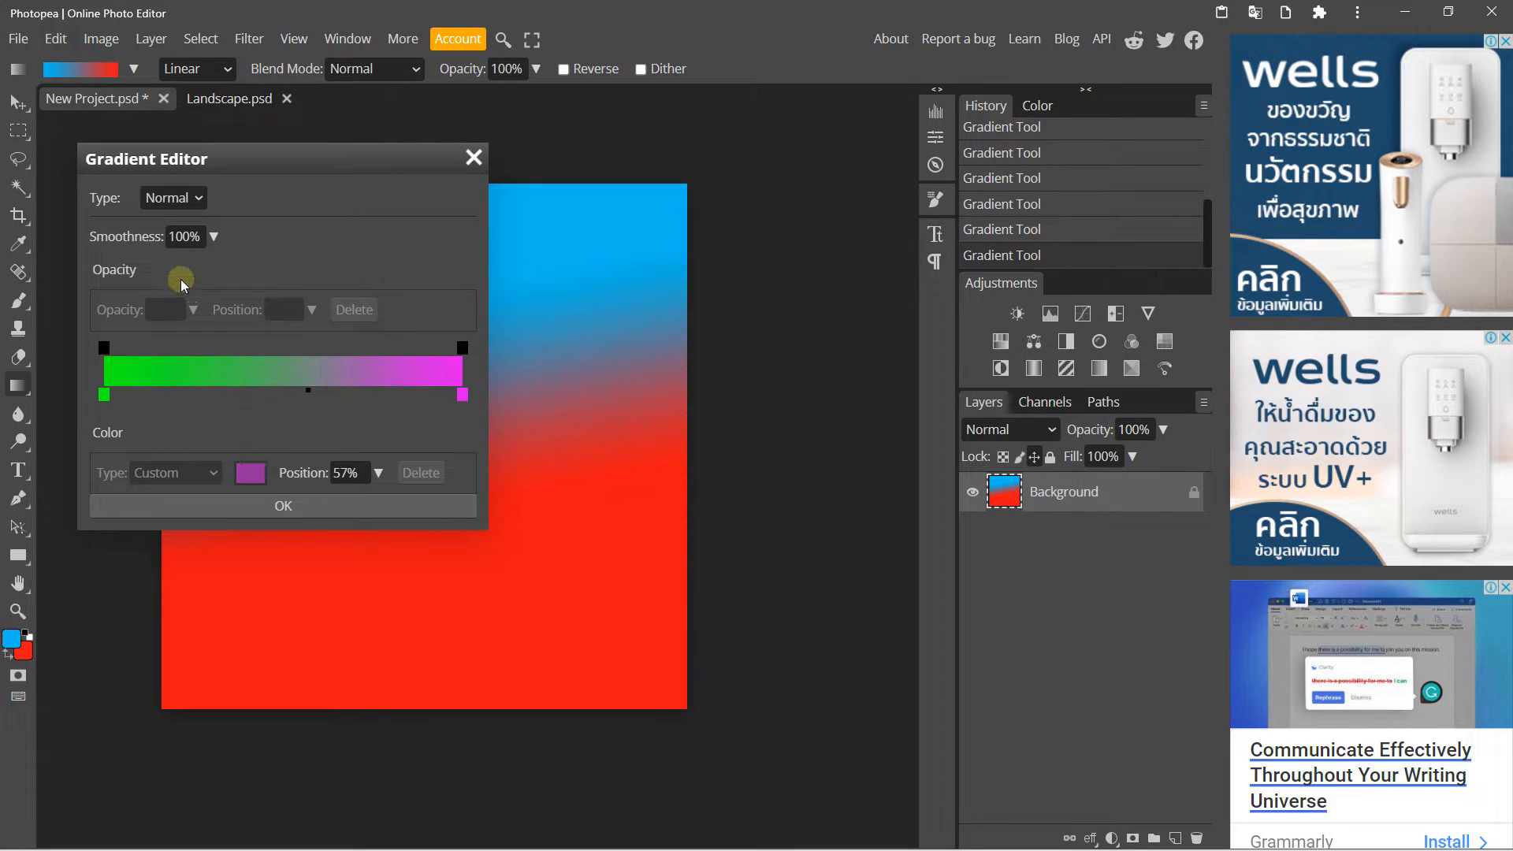
pyautogui.moveTo(312, 392); pyautogui.dragTo(304, 391)
pyautogui.click(283, 508)
pyautogui.moveTo(393, 266); pyautogui.dragTo(408, 590)
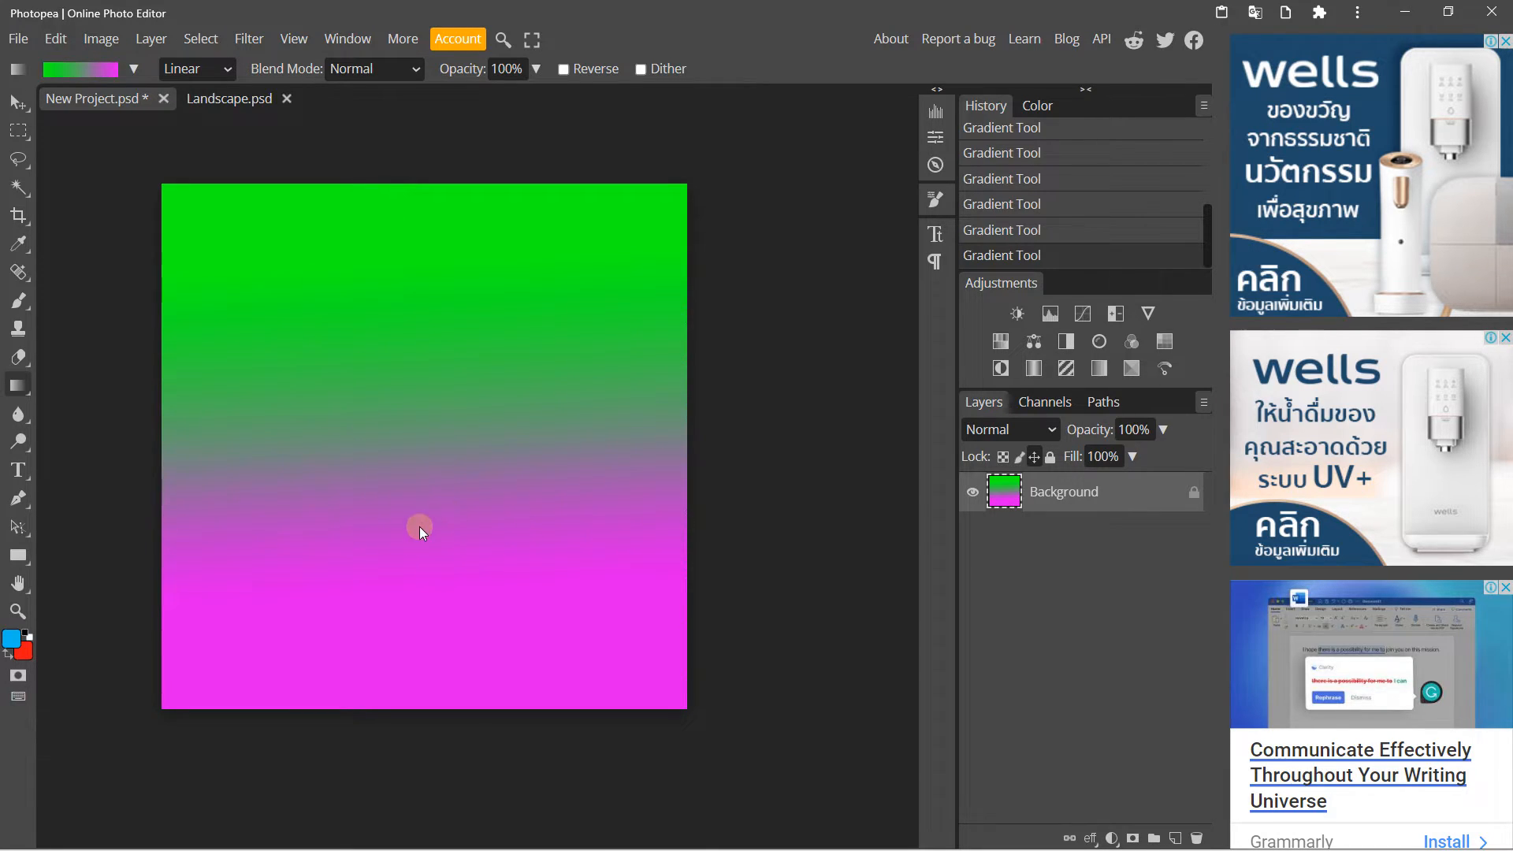
# Reopen the Gradient Editor and set the colour midpoint position to 63%.
pyautogui.click(96, 69)
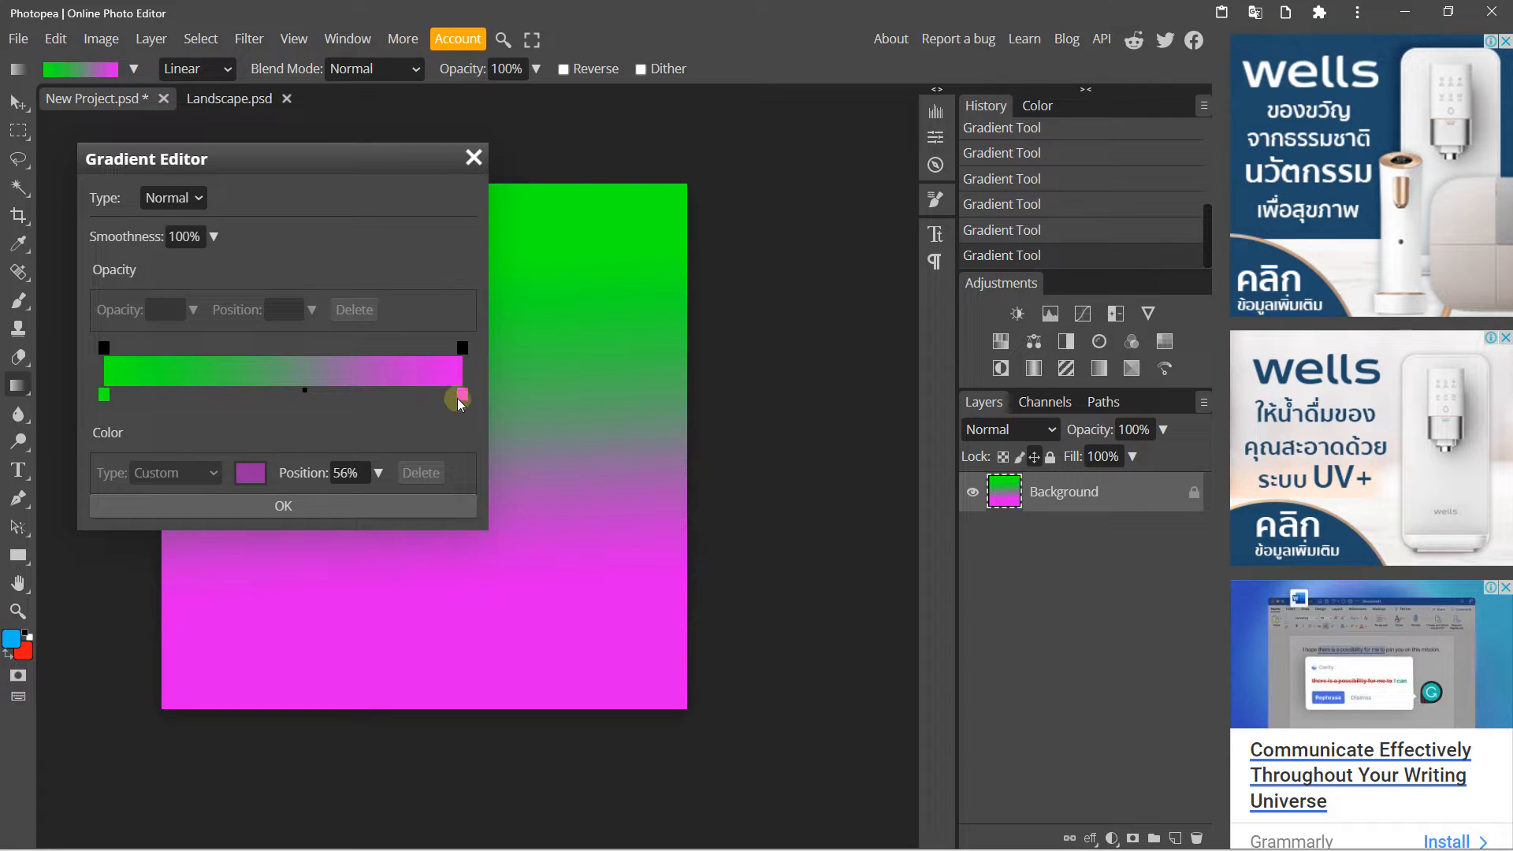
pyautogui.click(377, 472)
pyautogui.moveTo(343, 503); pyautogui.dragTo(344, 504)
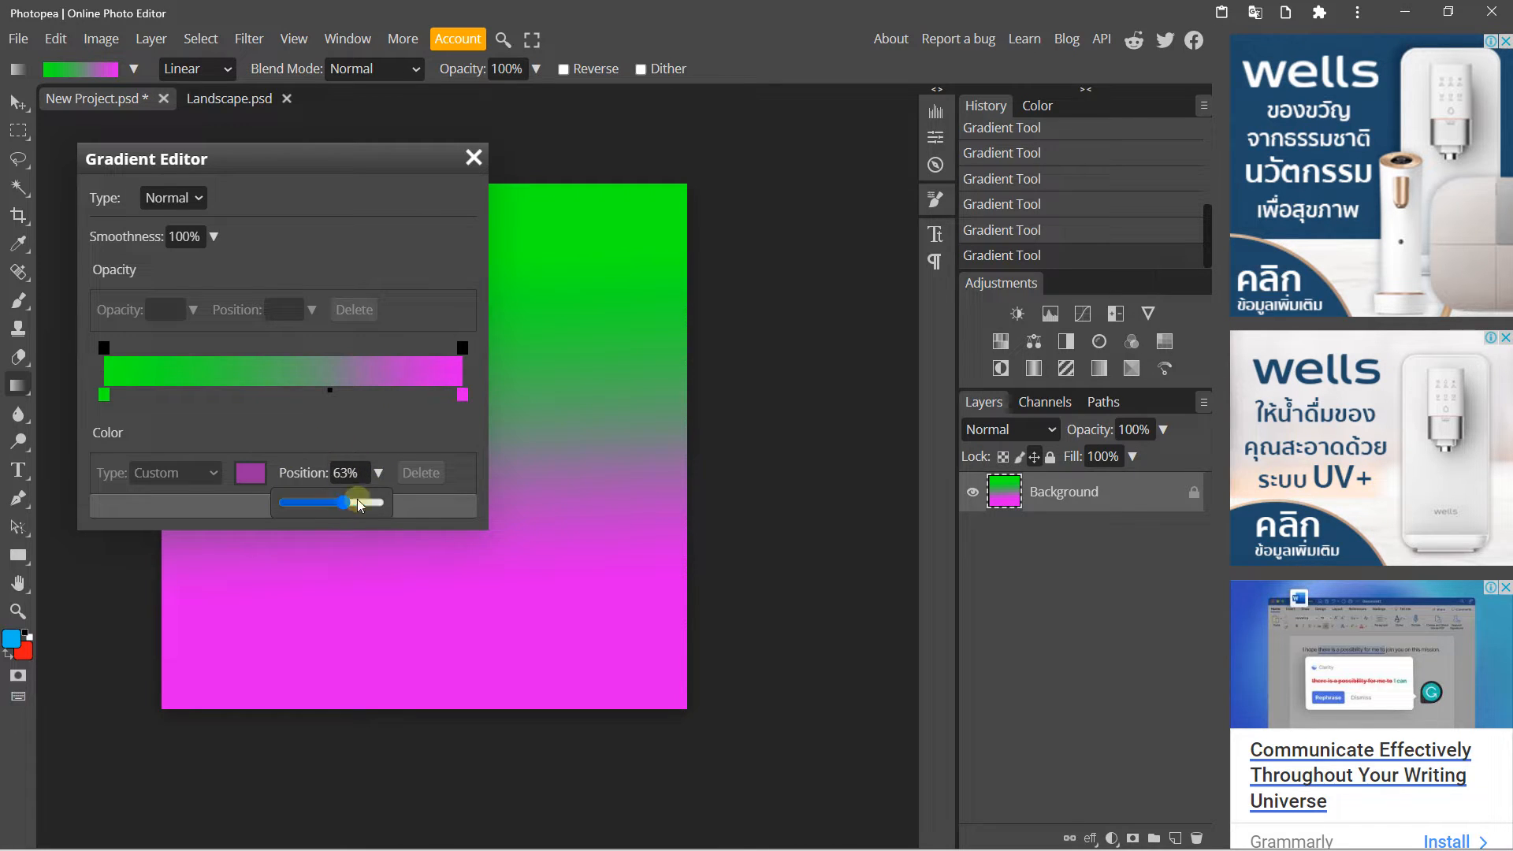
pyautogui.click(367, 438)
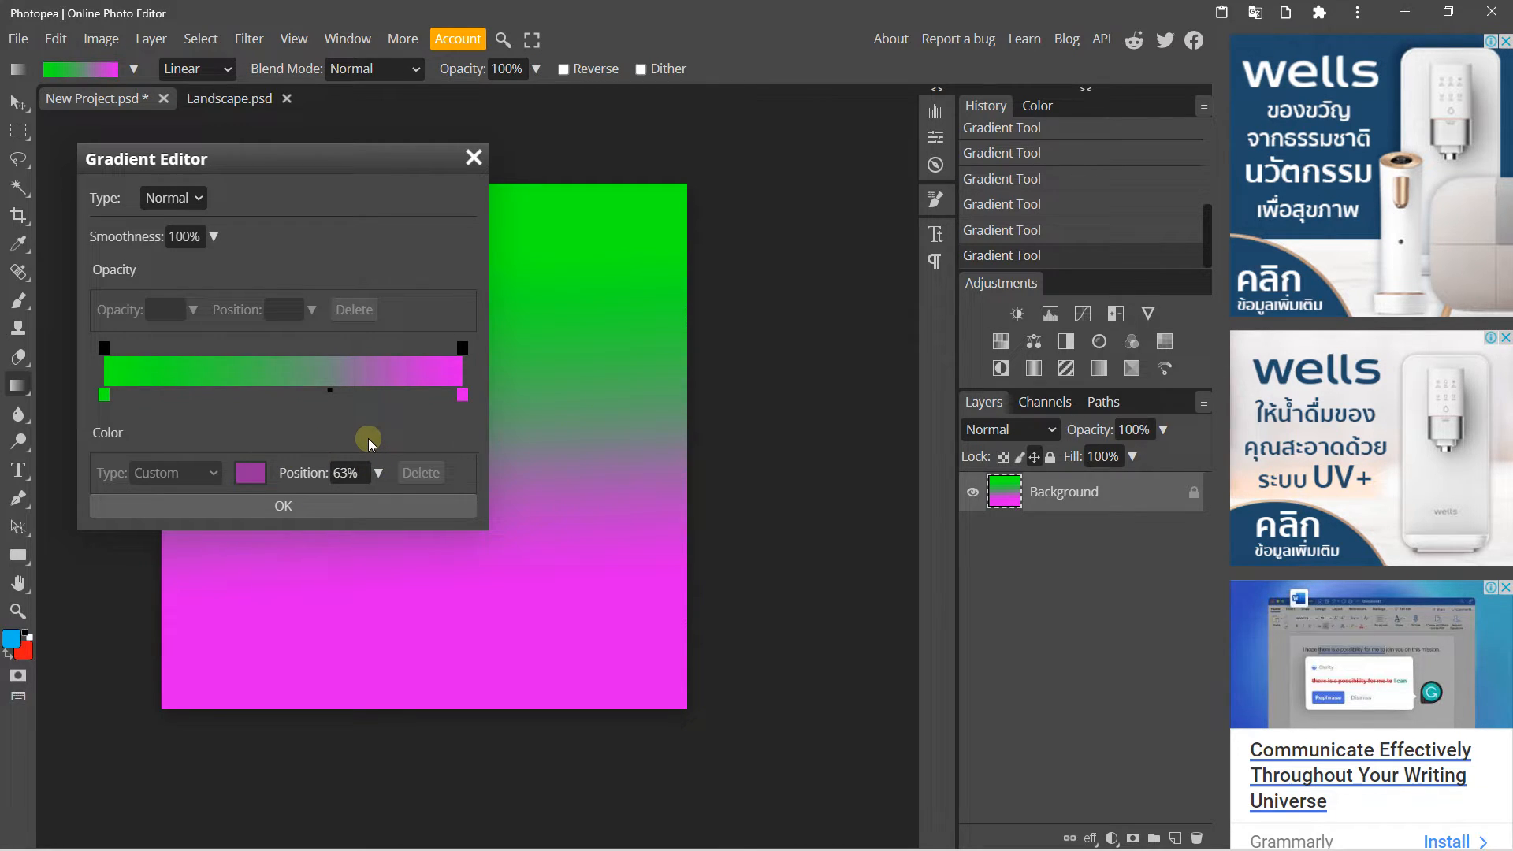
# Add a colour stop at 38% to the green-to-magenta gradient and set its colour to blue 153ce1.
pyautogui.click(242, 391)
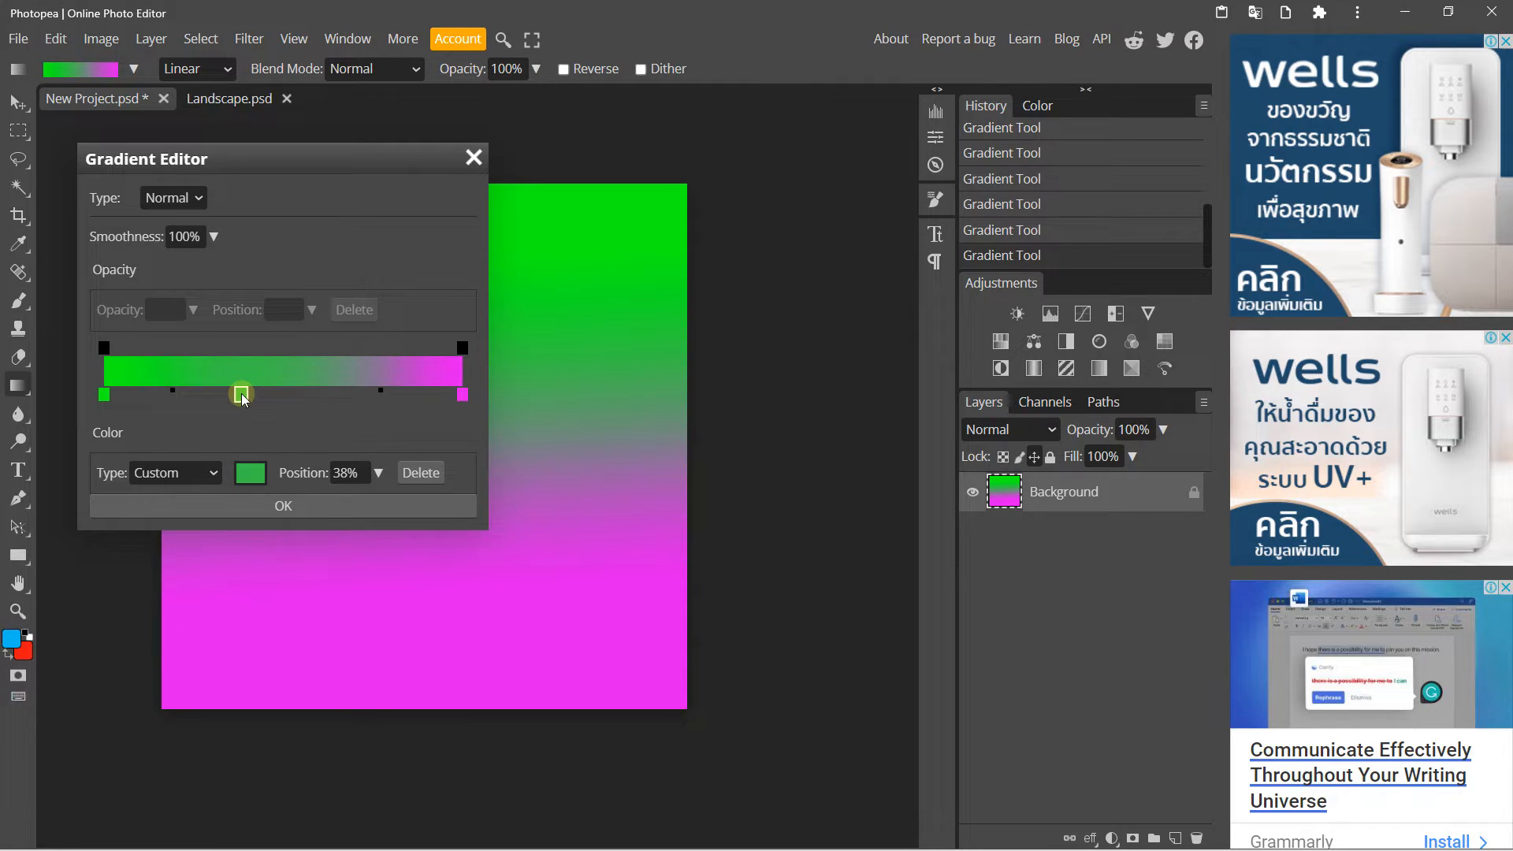
pyautogui.click(247, 473)
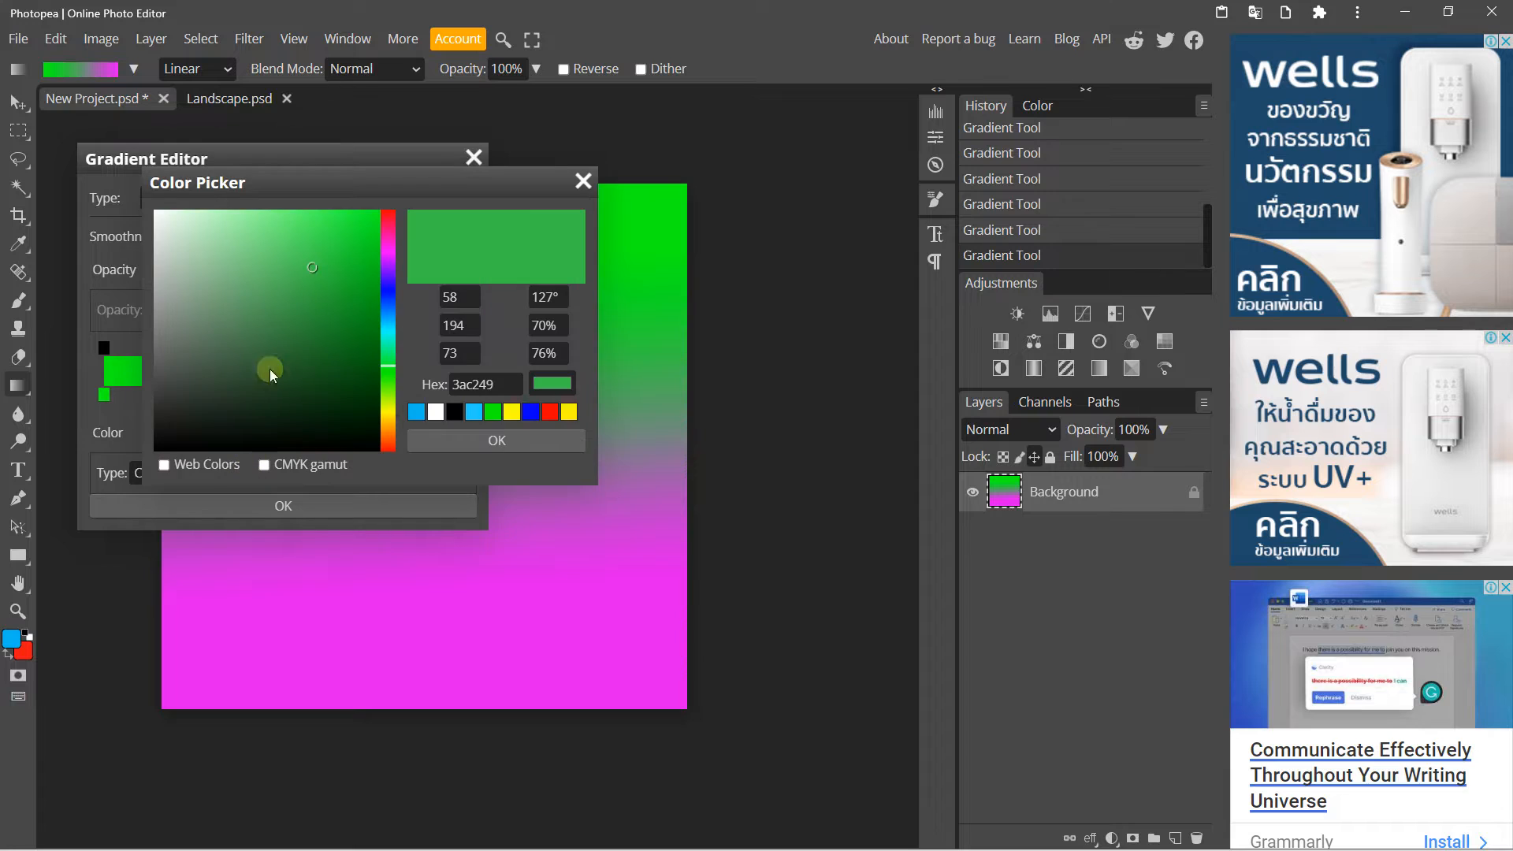
pyautogui.click(384, 298)
pyautogui.moveTo(369, 291); pyautogui.dragTo(358, 238)
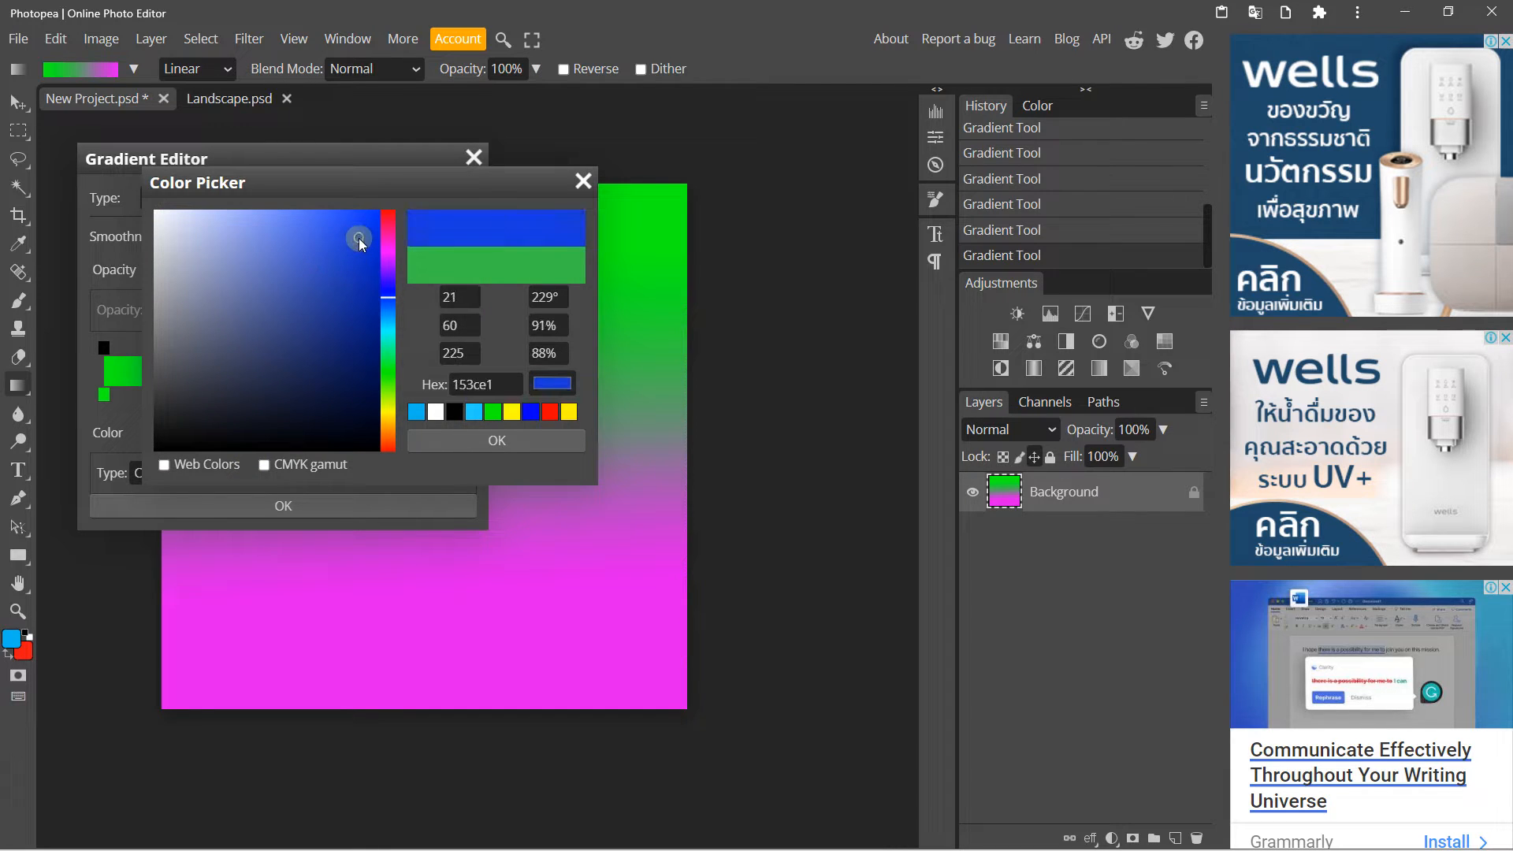
pyautogui.click(427, 443)
# Add another colour stop at 64% in yellow b7d211 and apply the four-colour gradient down the canvas.
pyautogui.click(332, 394)
pyautogui.click(251, 474)
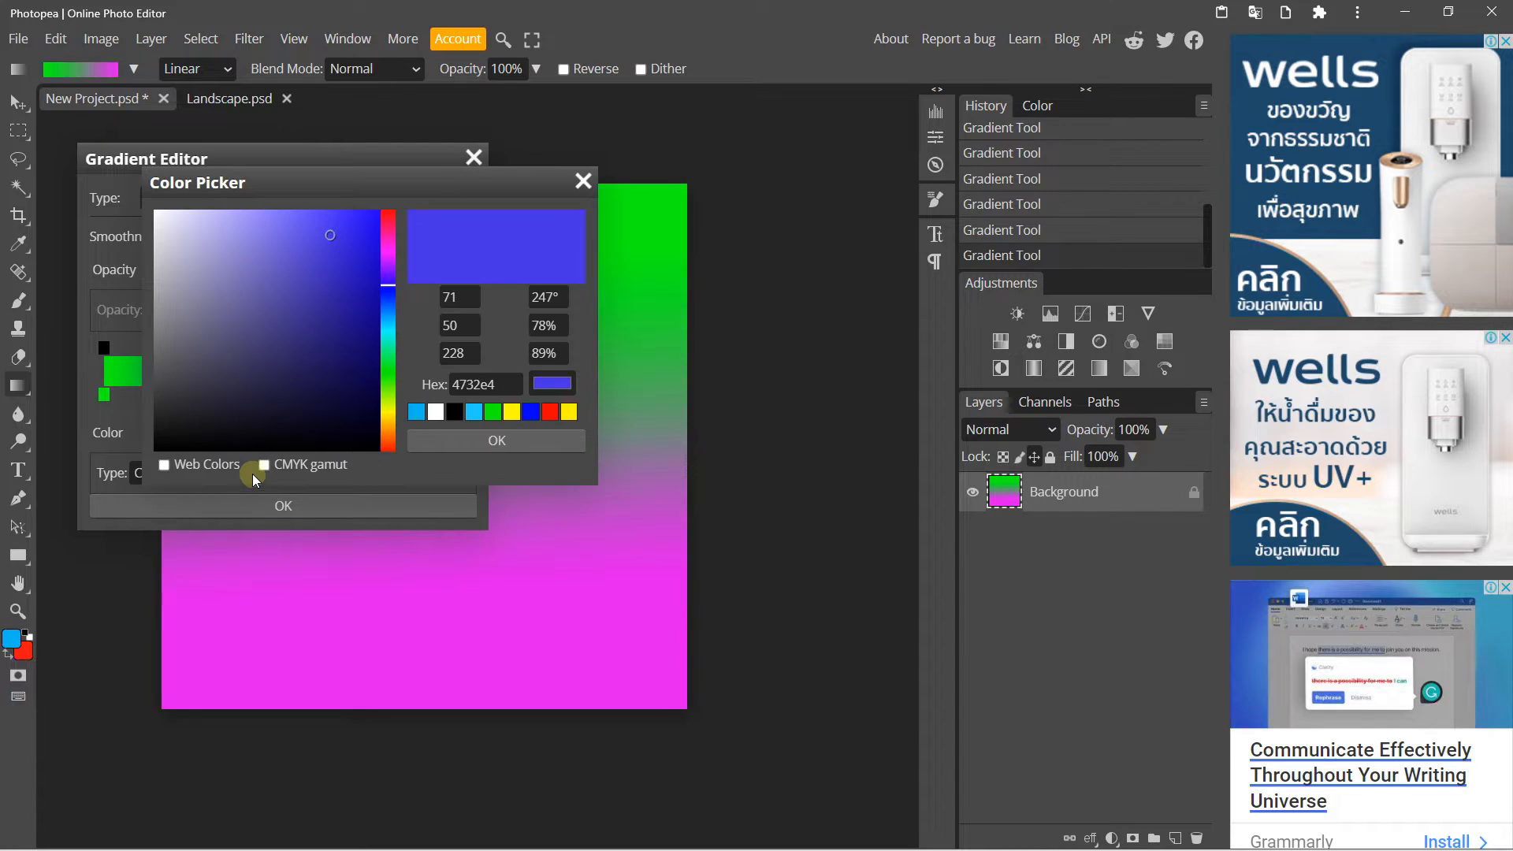
pyautogui.click(386, 404)
pyautogui.click(362, 252)
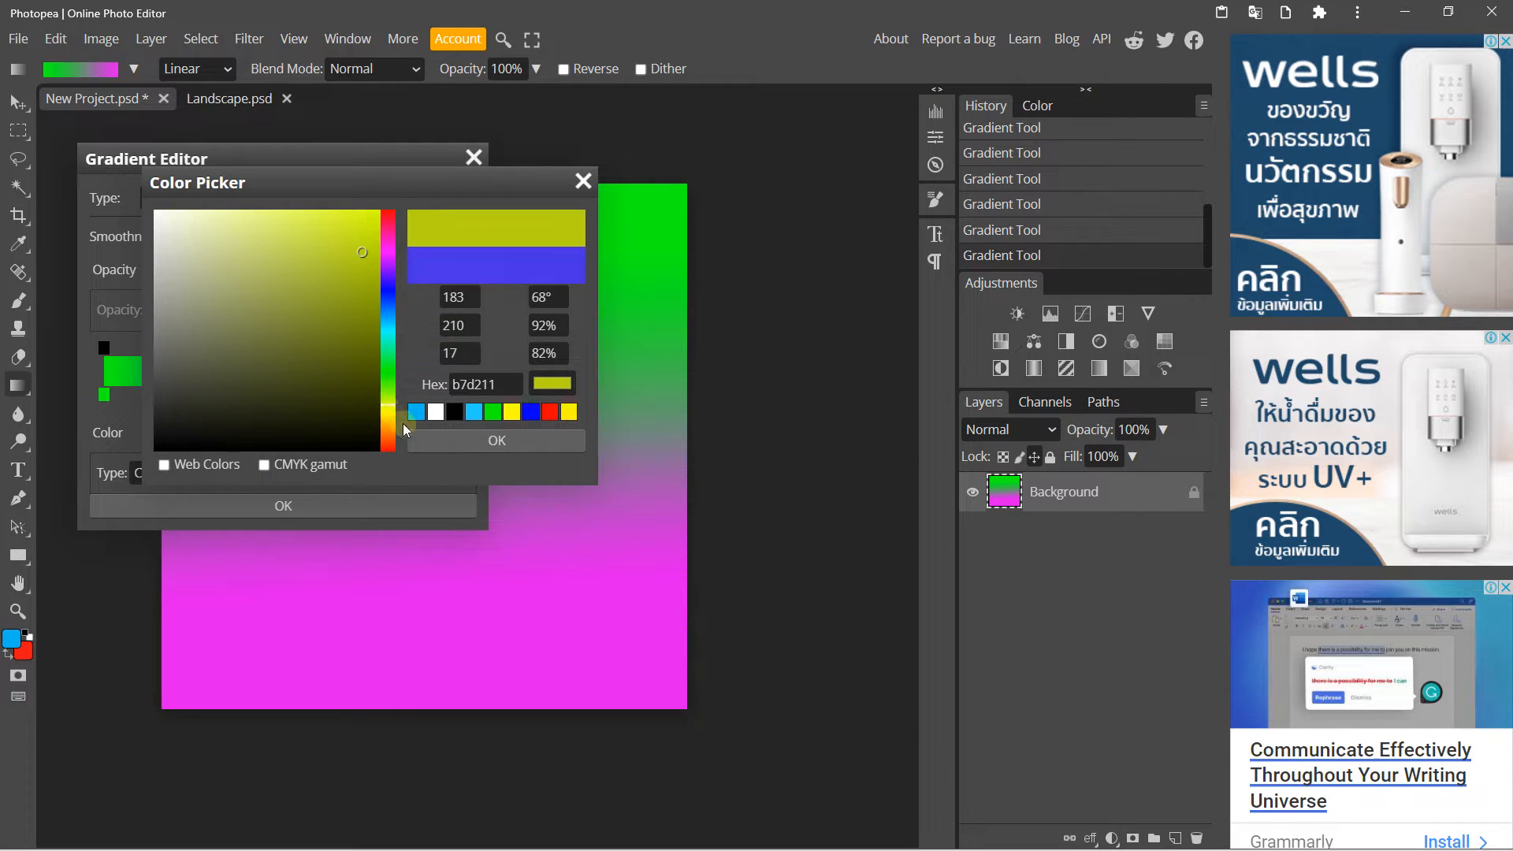
pyautogui.click(423, 436)
pyautogui.click(288, 510)
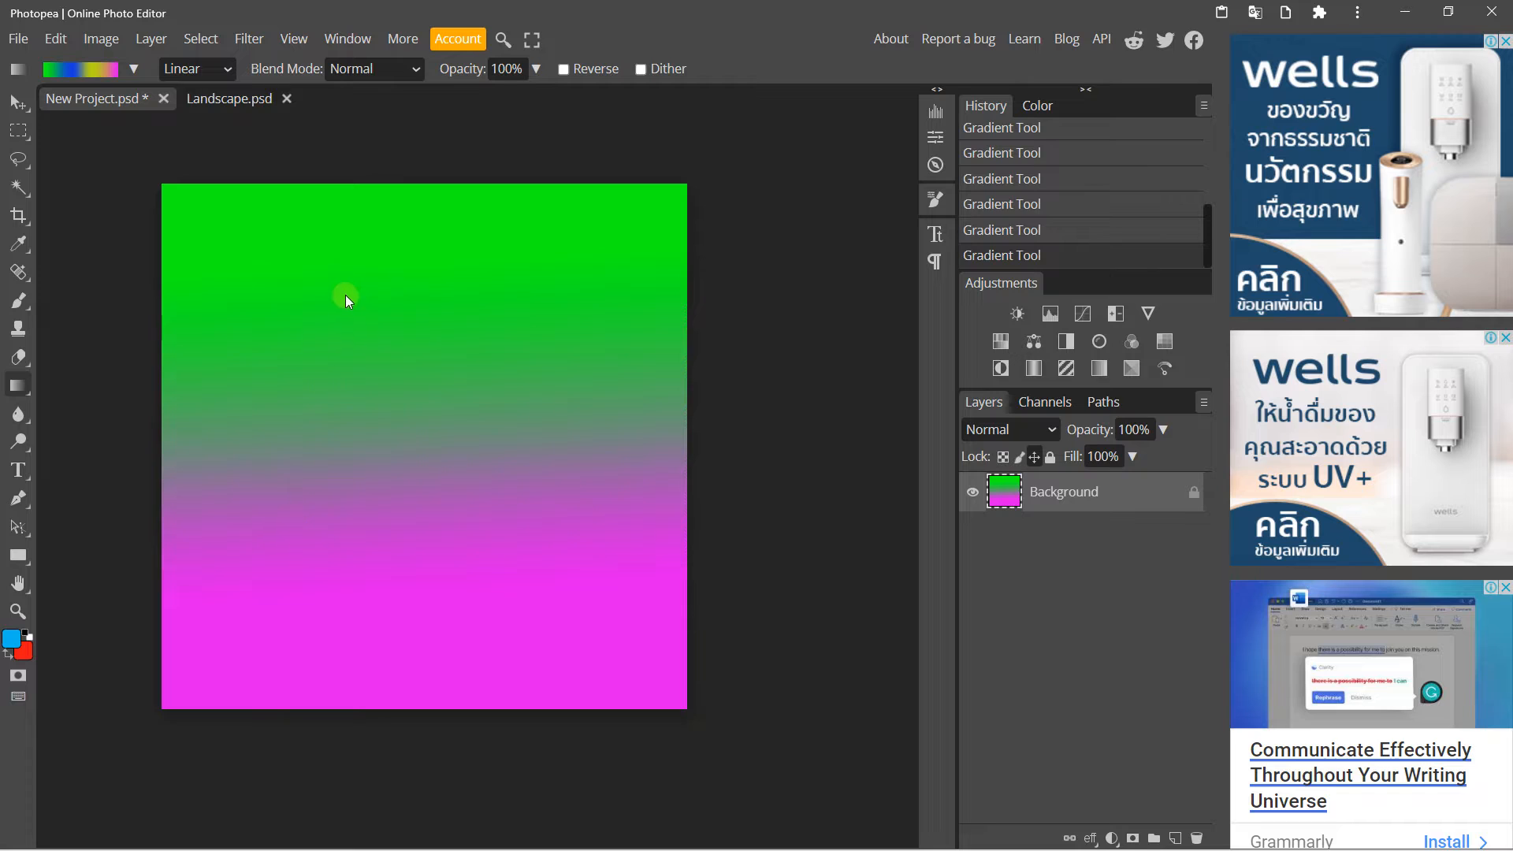
pyautogui.moveTo(398, 307); pyautogui.dragTo(401, 562)
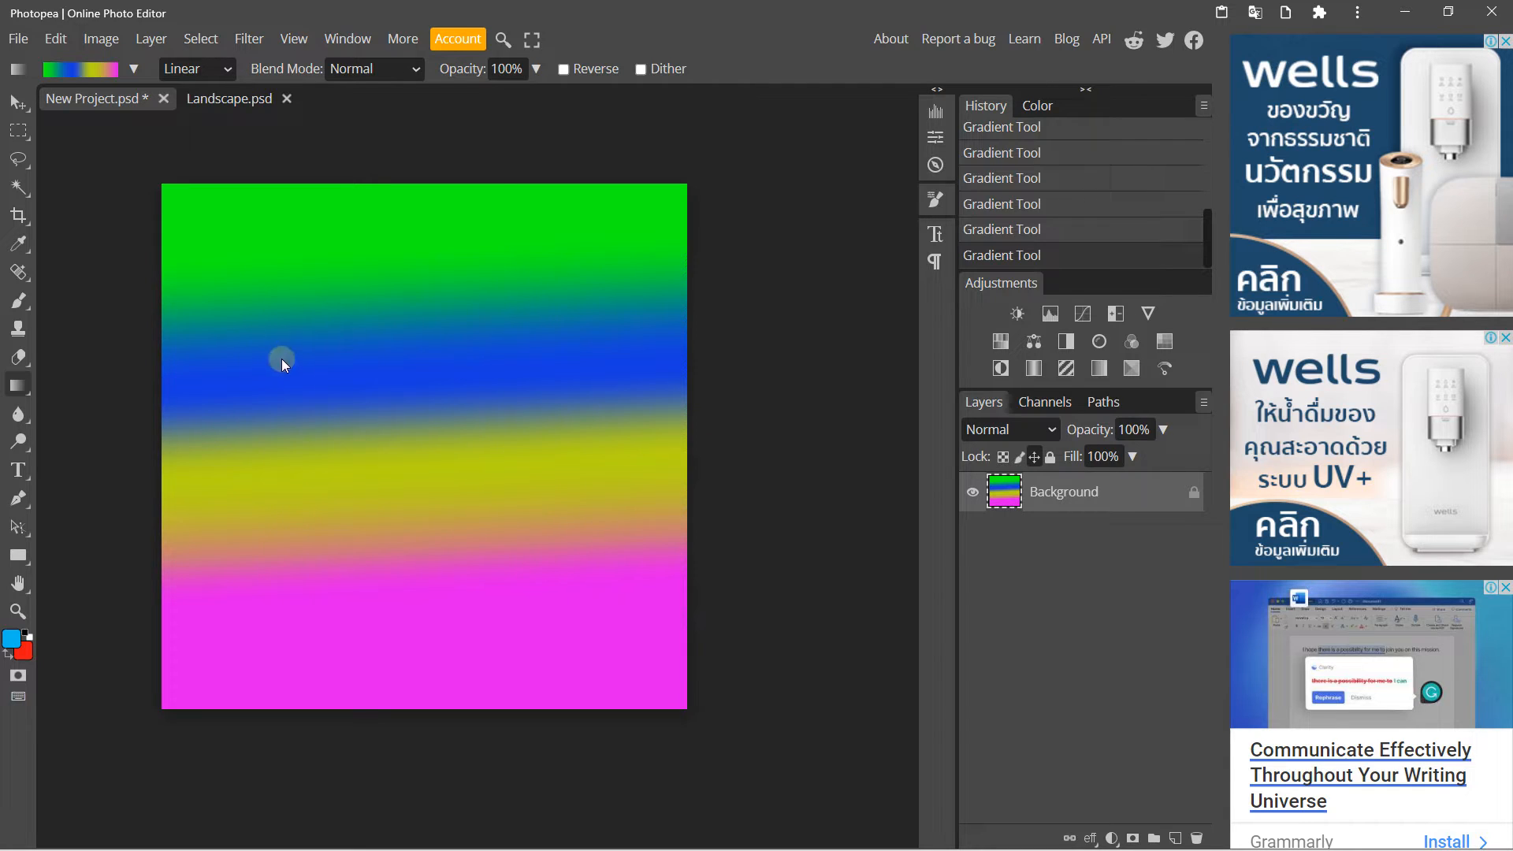
# Apply the four-colour gradient down the canvas with Reverse enabled, leaving Reverse and Dither off at the end.
pyautogui.click(564, 69)
pyautogui.click(638, 69)
pyautogui.click(638, 69)
pyautogui.click(564, 69)
pyautogui.moveTo(423, 301); pyautogui.dragTo(424, 552)
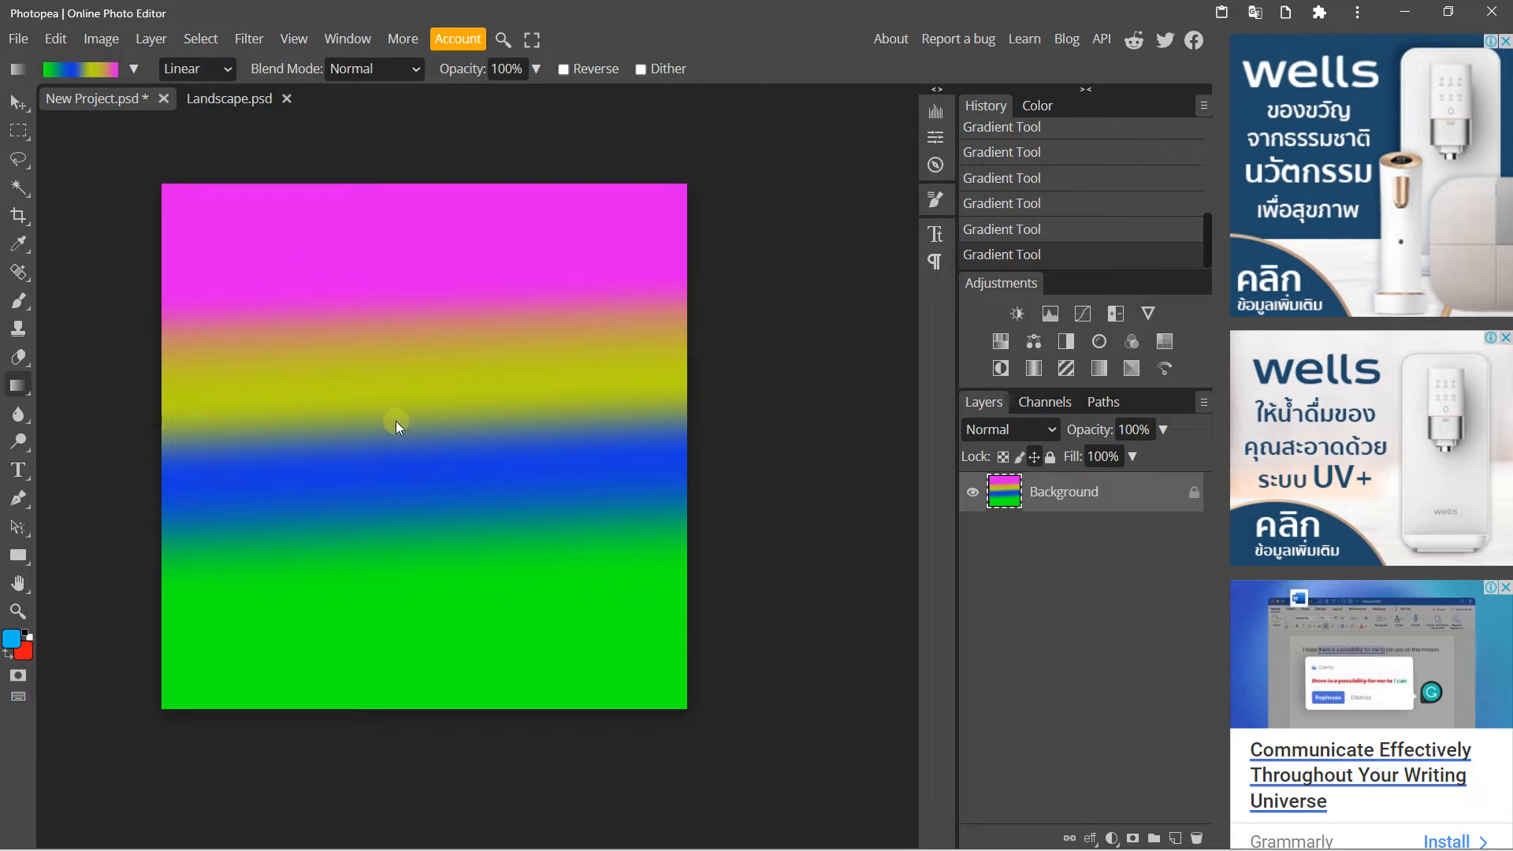
# Choose the blue-to-red foreground-to-background preset for the Gradient tool.
pyautogui.click(133, 70)
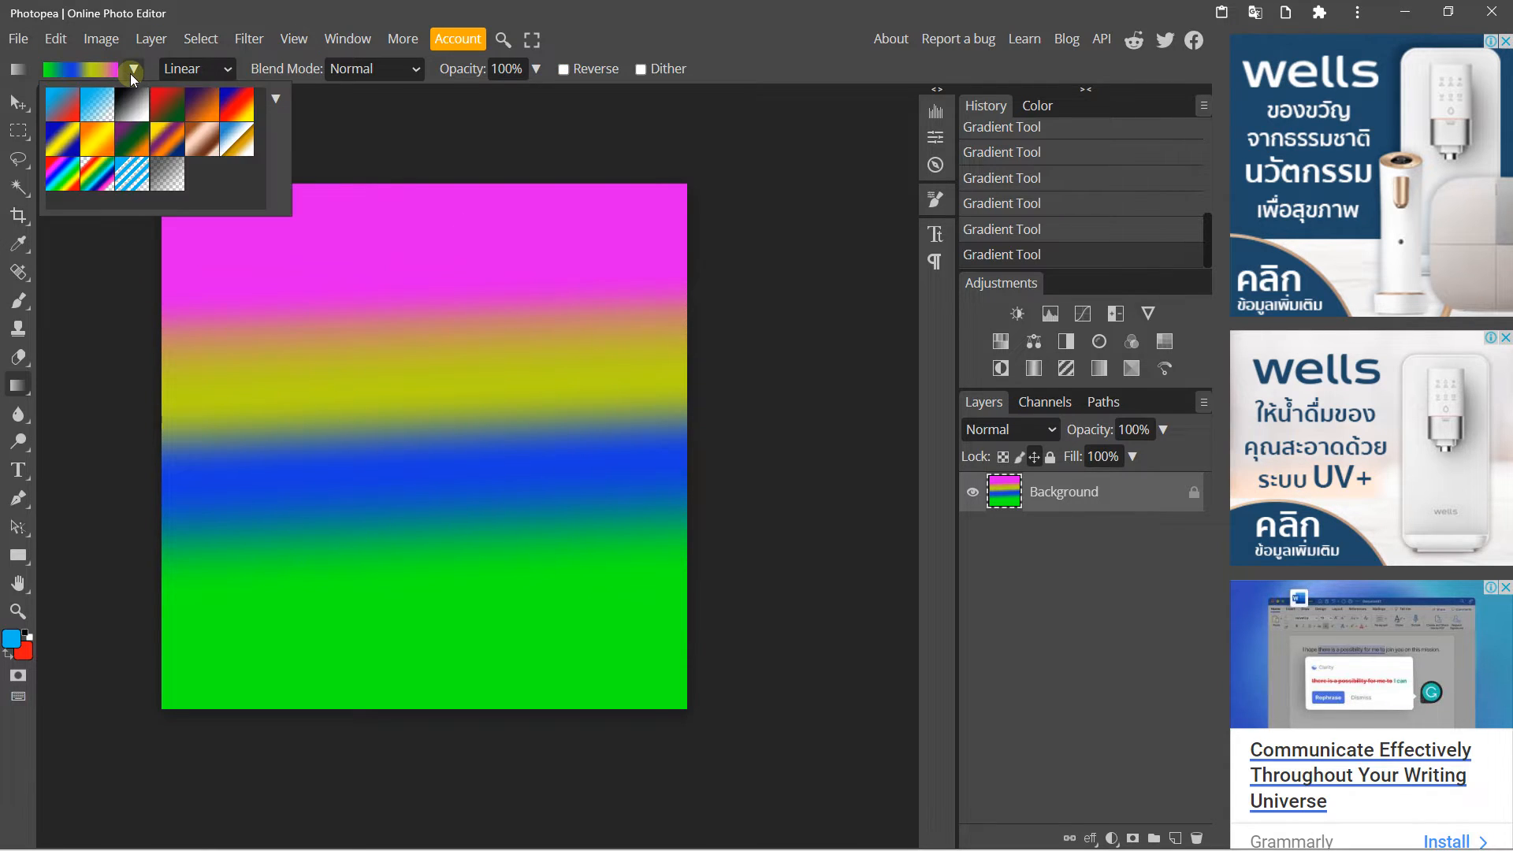
pyautogui.click(64, 107)
pyautogui.click(131, 70)
pyautogui.click(130, 69)
pyautogui.click(70, 105)
# Add colour stops at 35% and 63% to the blue-to-red gradient and remove both from it.
pyautogui.click(84, 73)
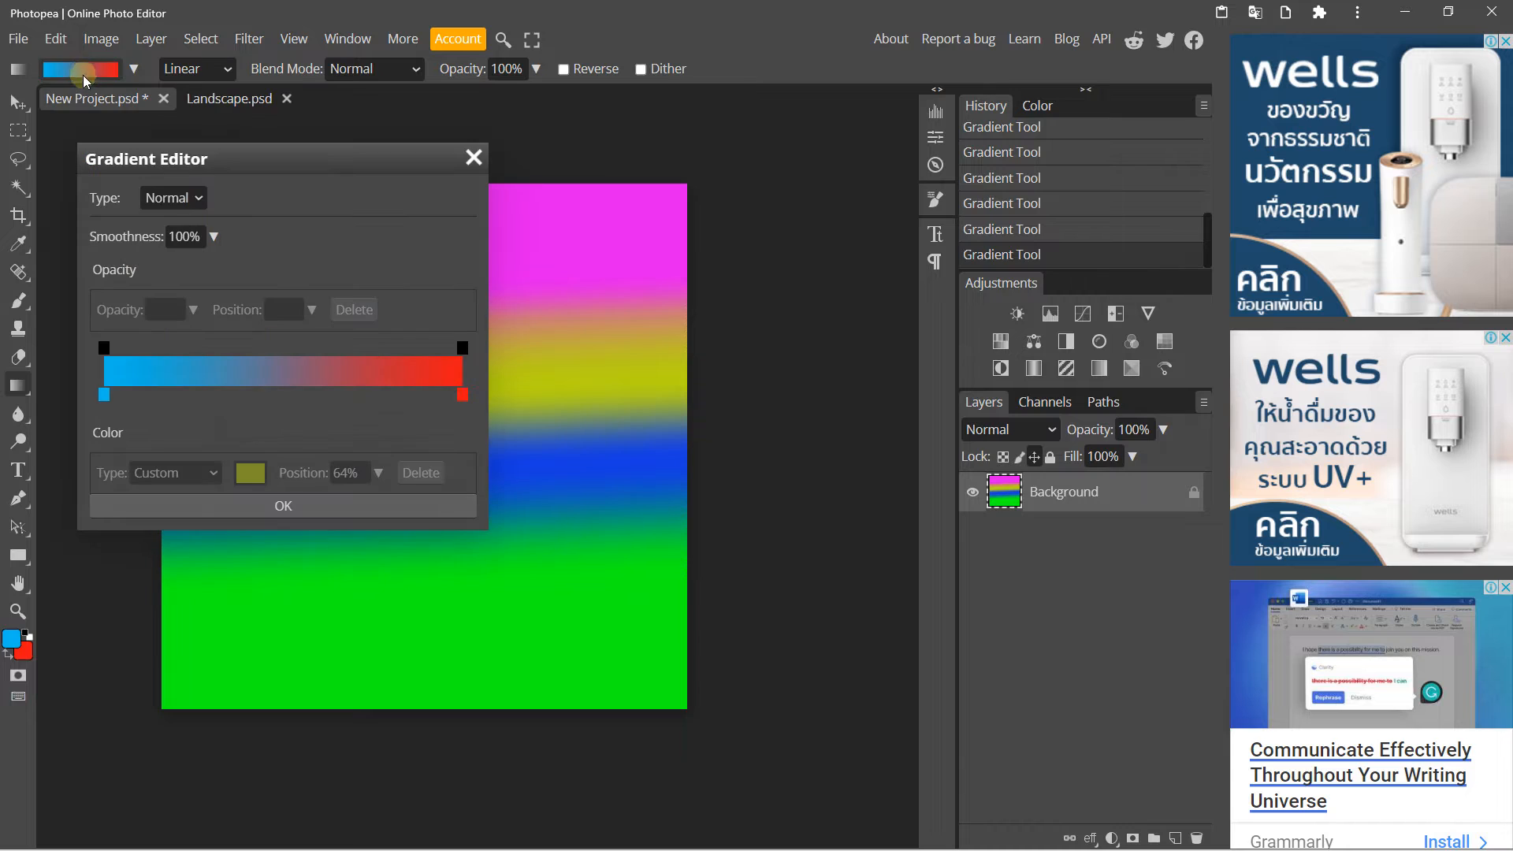
pyautogui.click(230, 394)
pyautogui.click(329, 391)
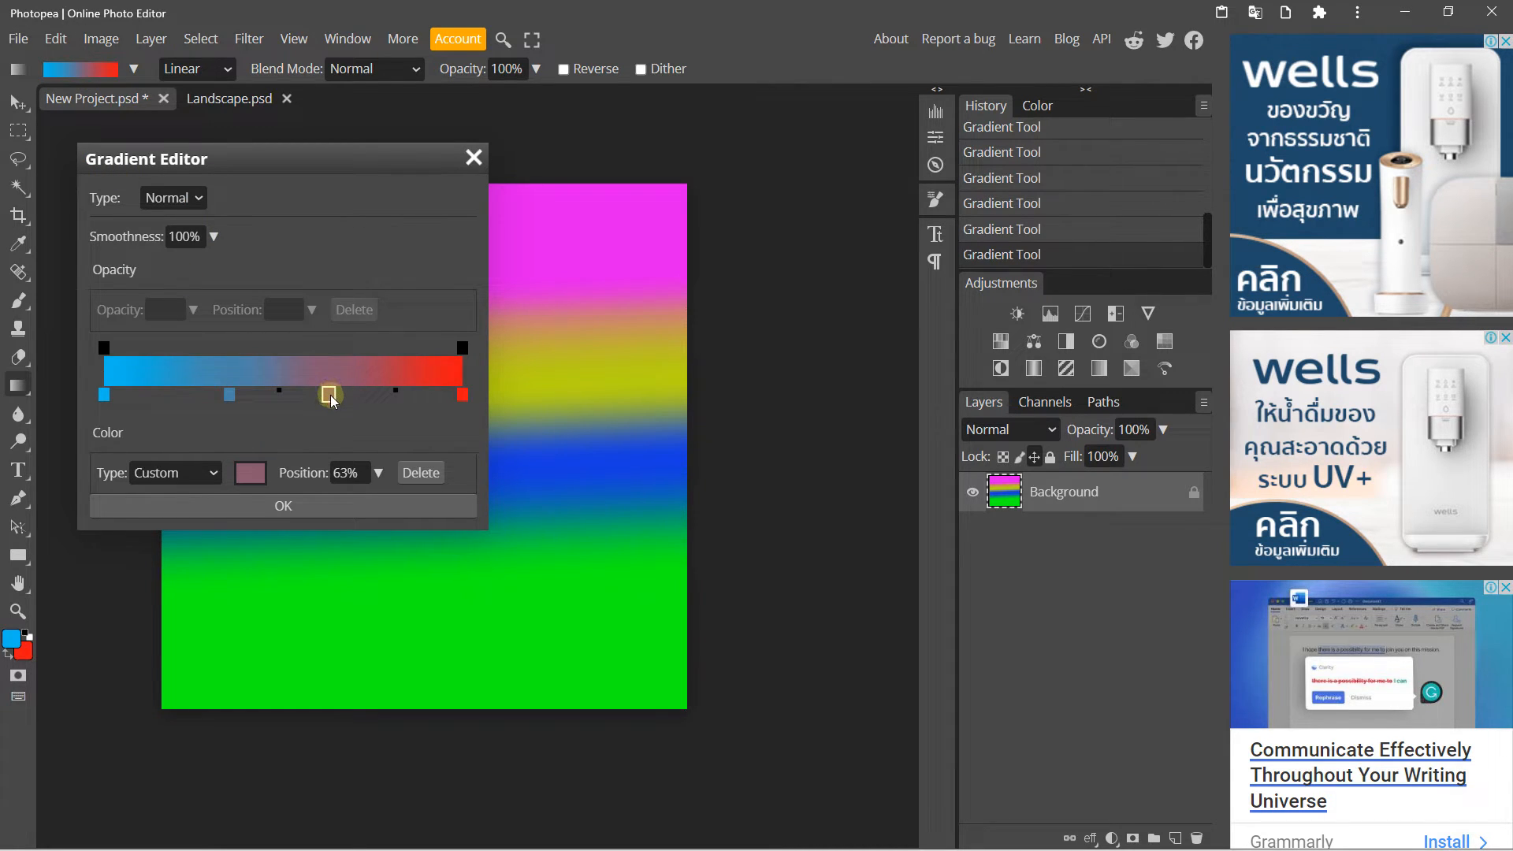
pyautogui.click(422, 472)
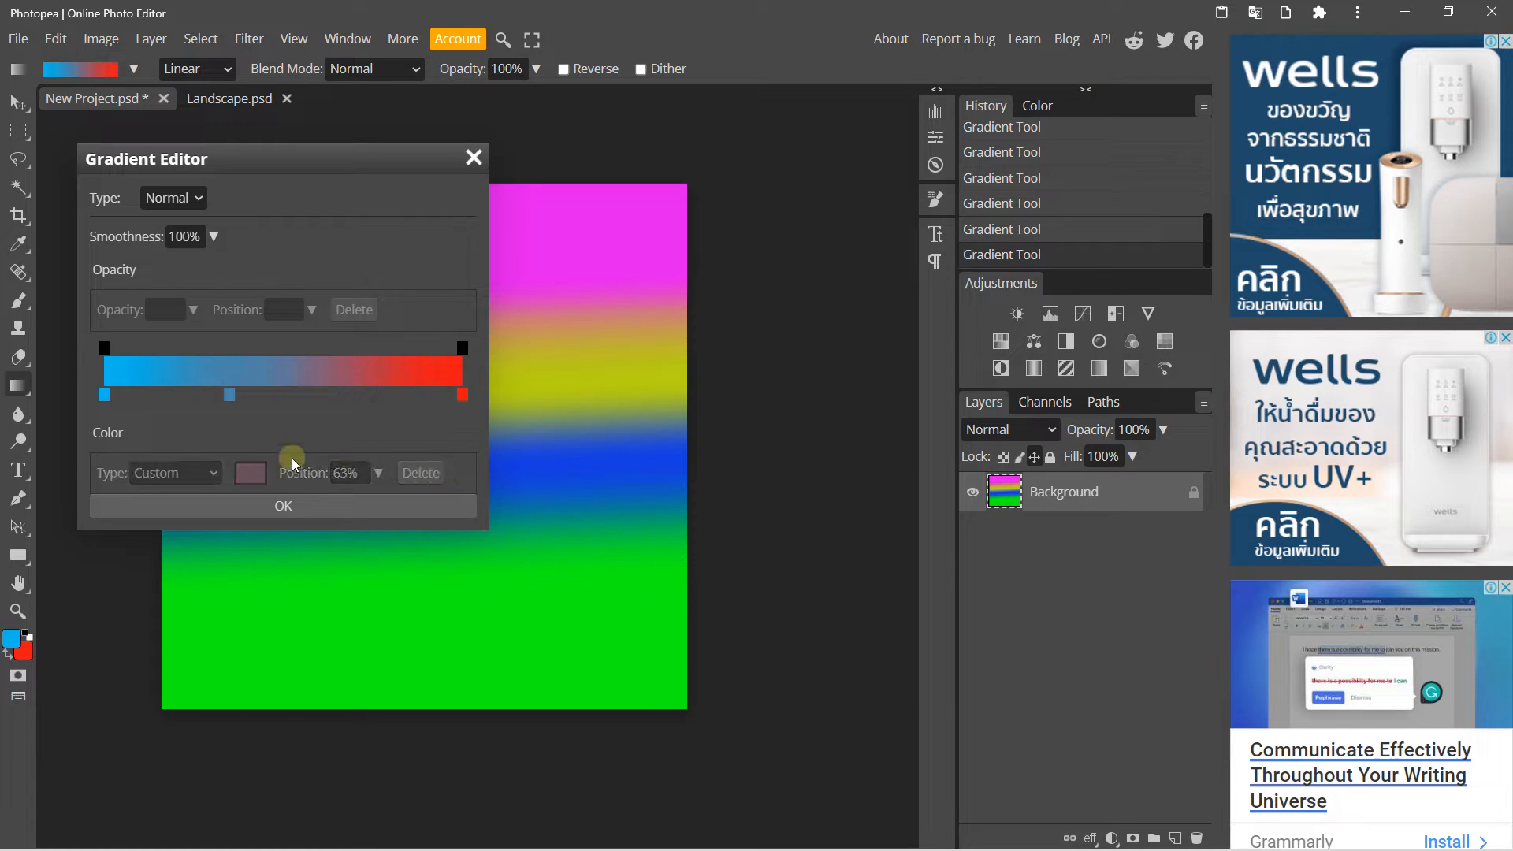
pyautogui.click(229, 396)
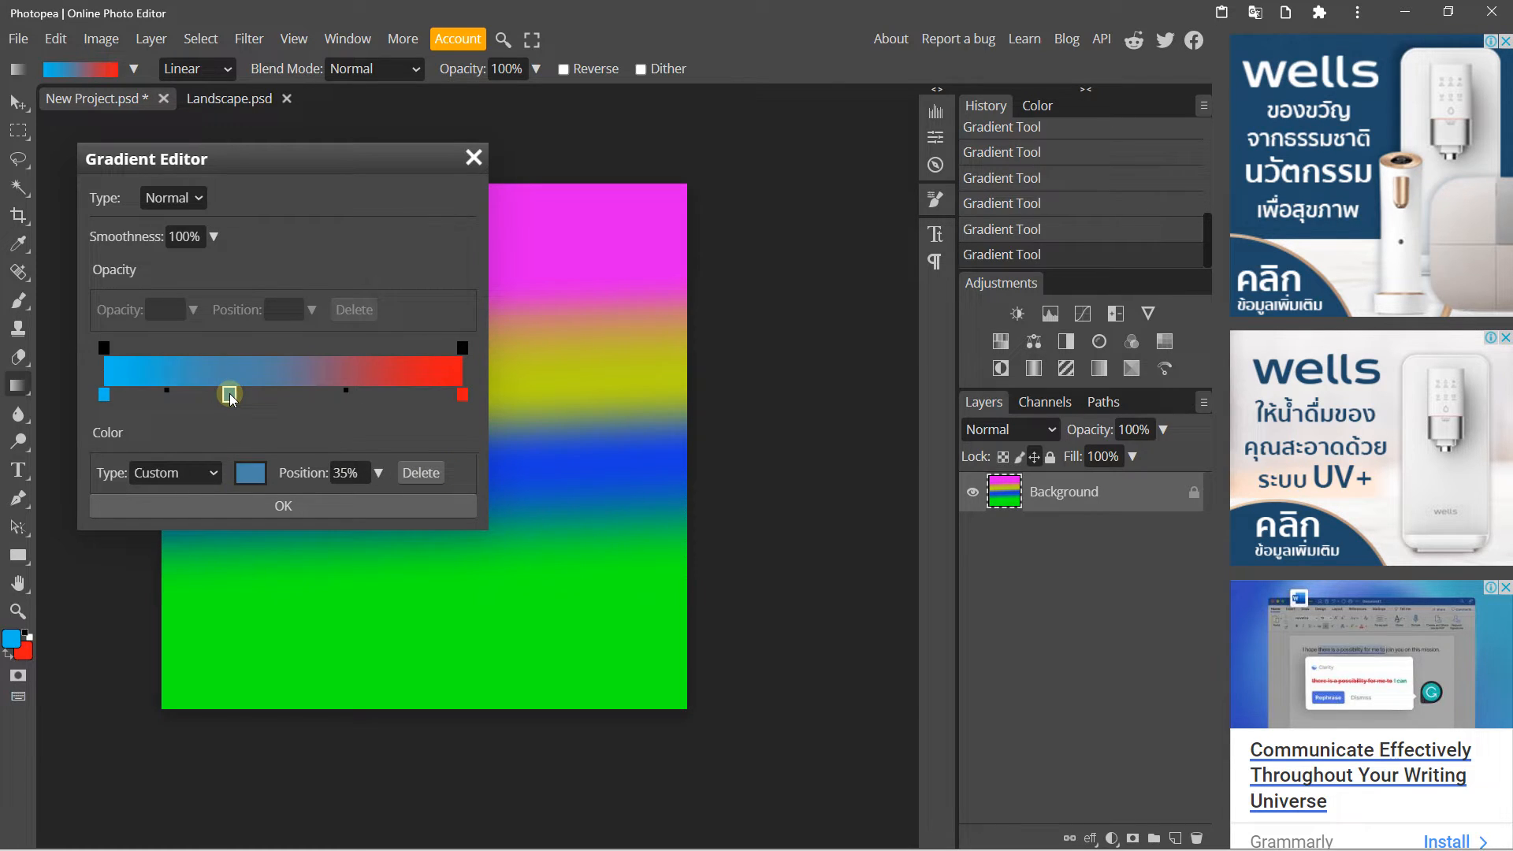
pyautogui.moveTo(220, 428); pyautogui.dragTo(188, 350)
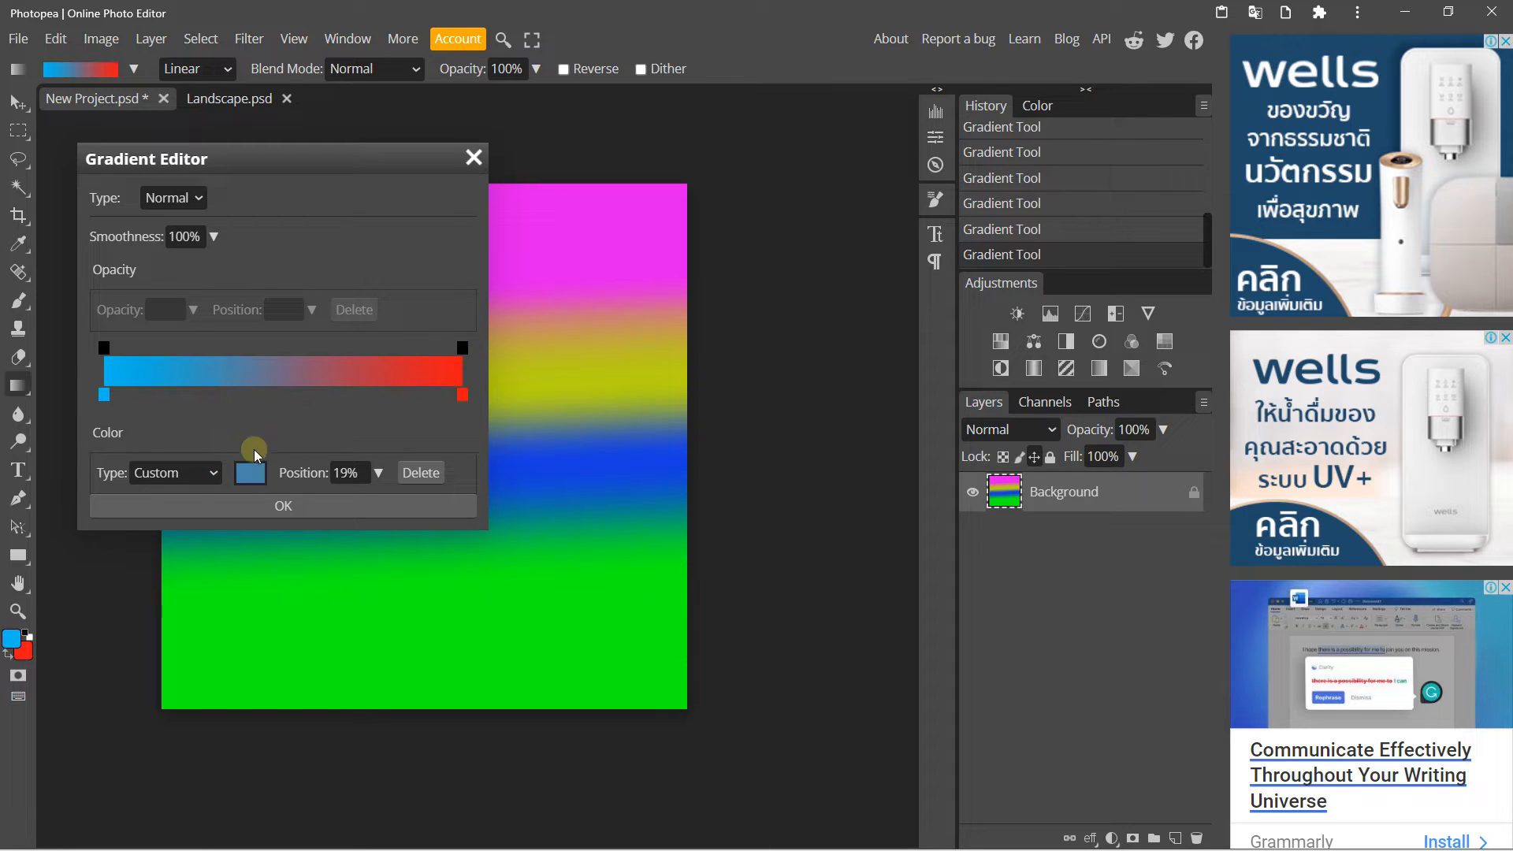
pyautogui.click(277, 509)
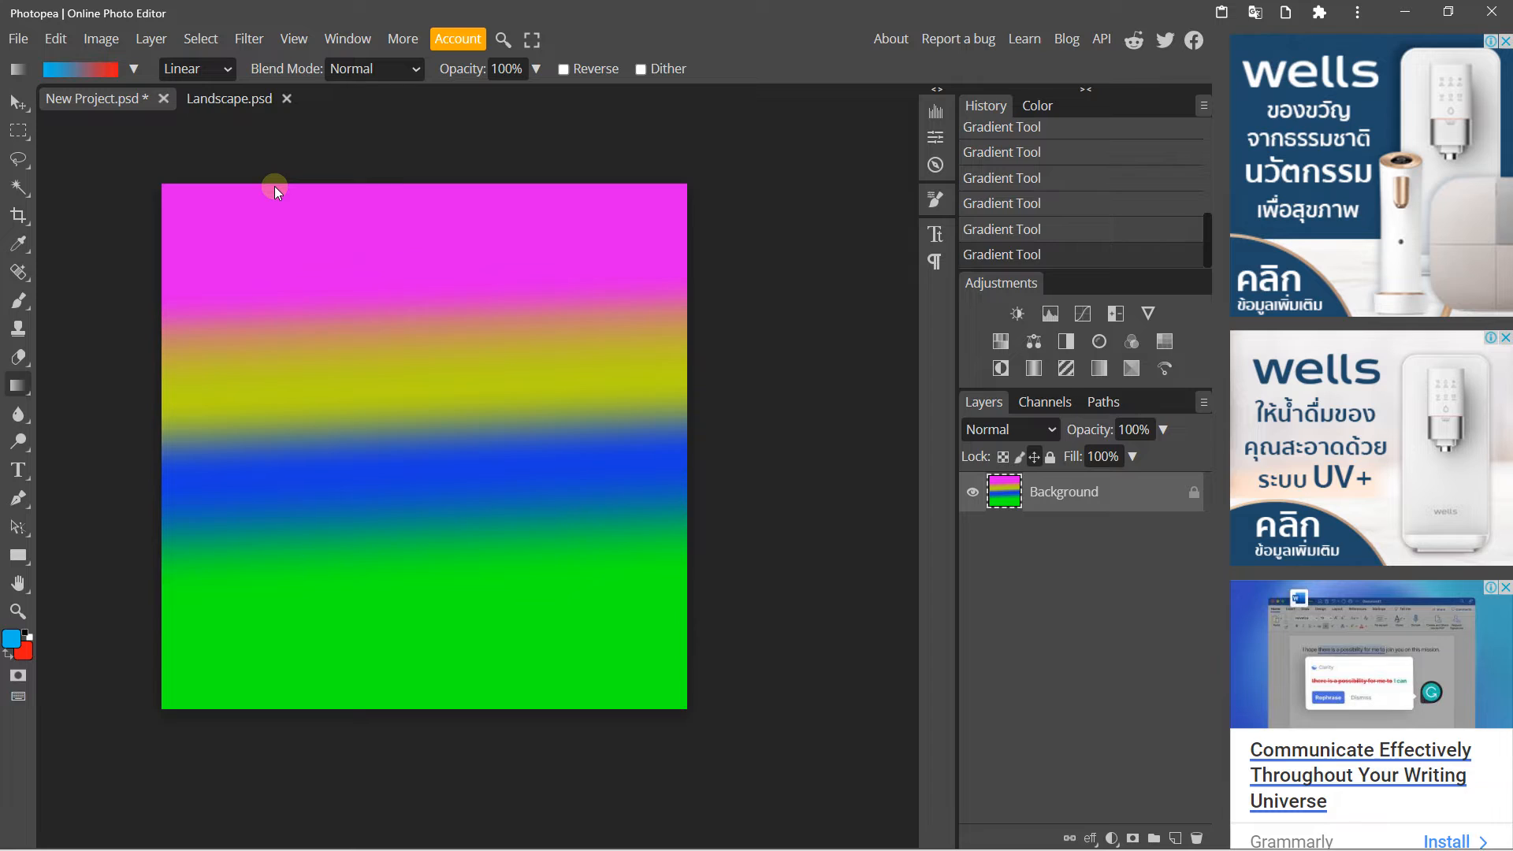
# Change the blue-to-red gradient's starting colour stop at 0% to a dark navy blue.
pyautogui.click(115, 74)
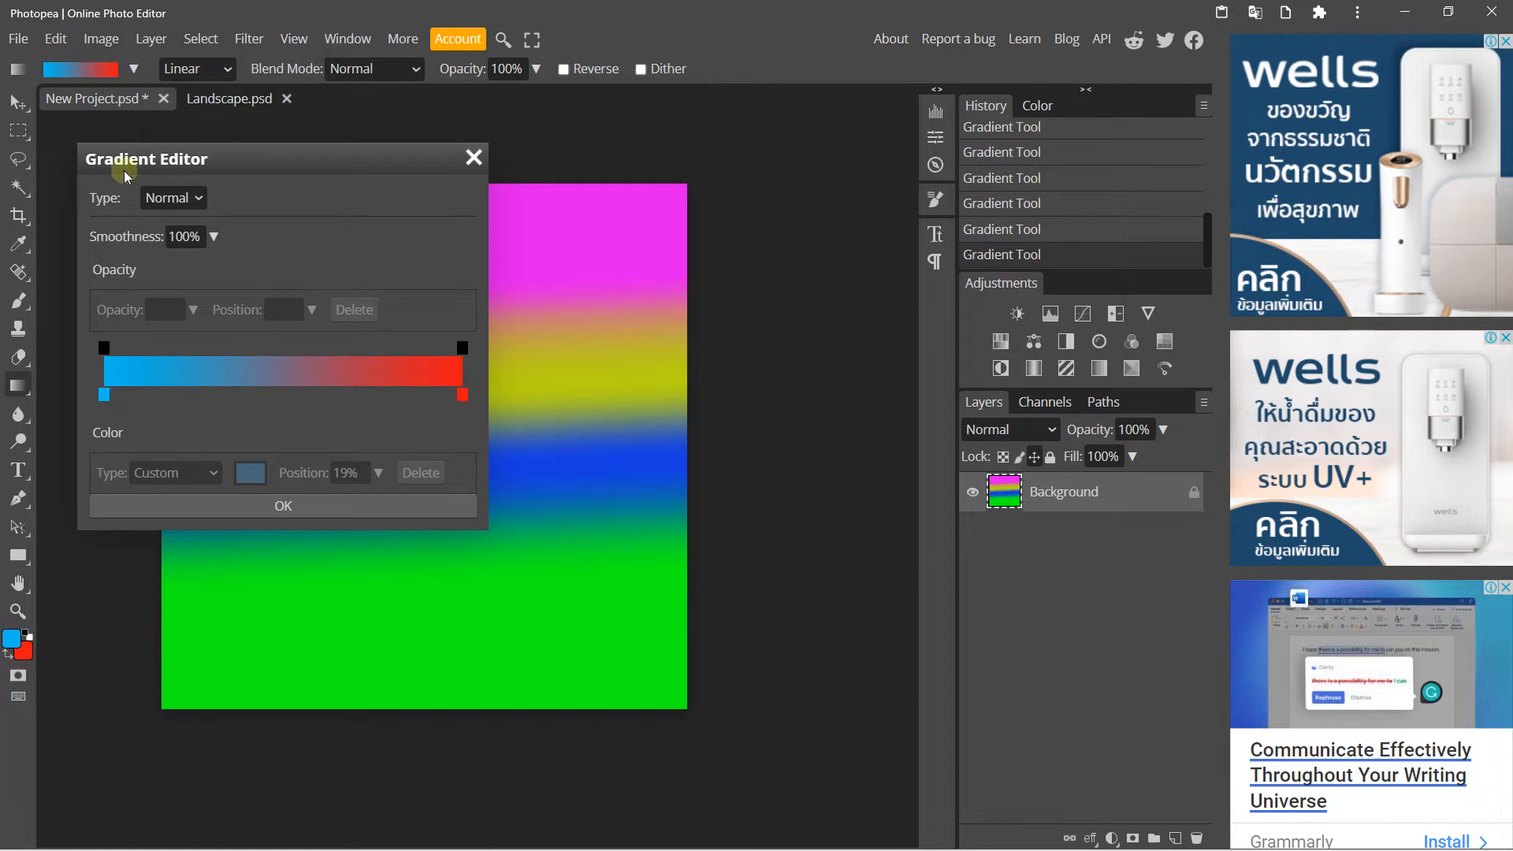
pyautogui.click(107, 396)
pyautogui.click(253, 473)
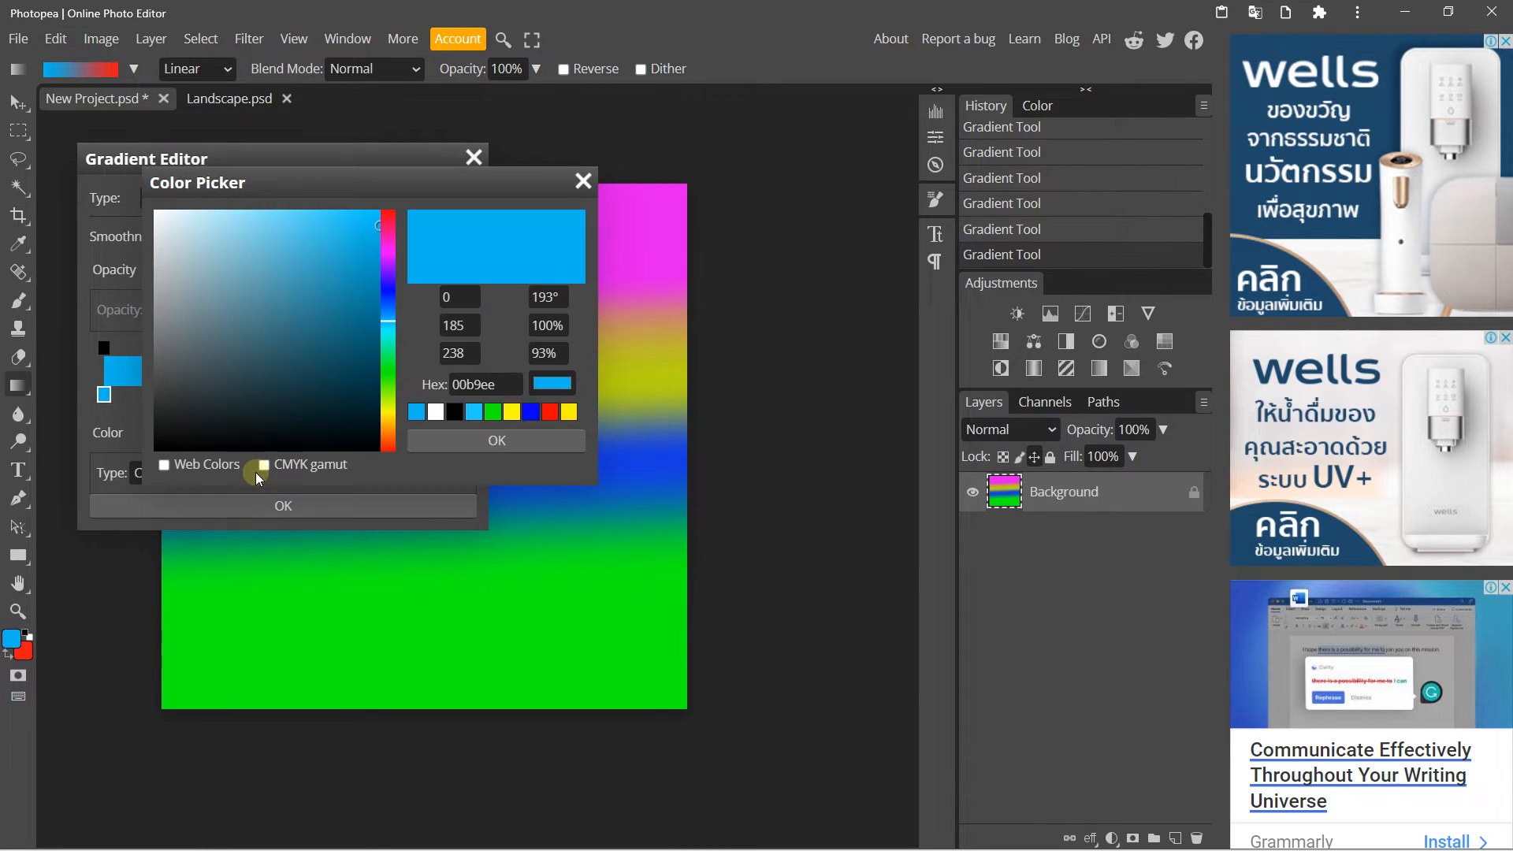
pyautogui.click(386, 301)
pyautogui.moveTo(367, 275)
pyautogui.mouseDown()
pyautogui.moveTo(390, 380)
pyautogui.moveTo(399, 339)
pyautogui.mouseUp()
pyautogui.click(441, 443)
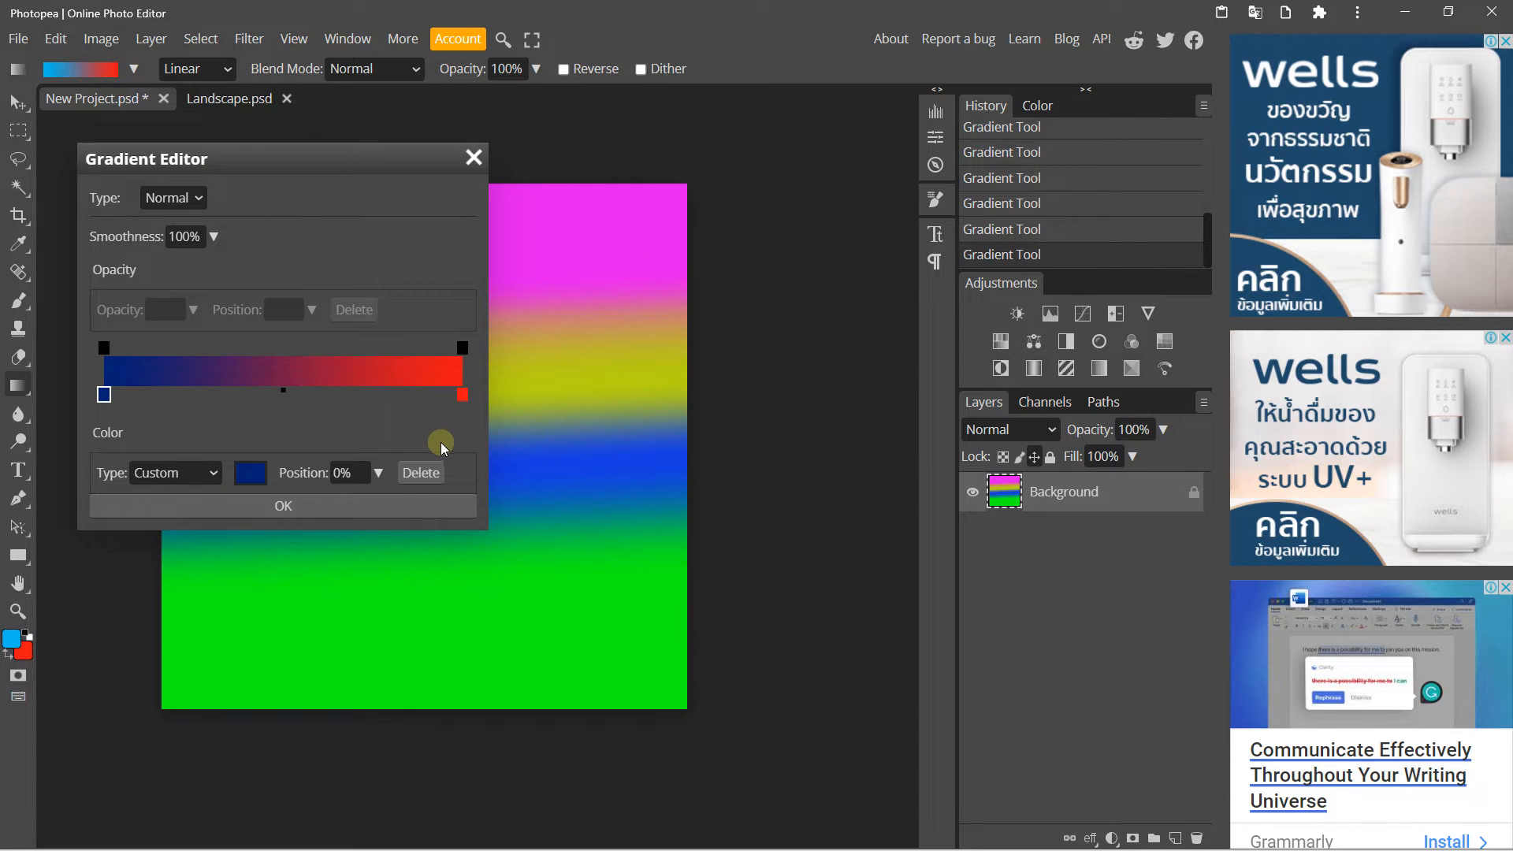
# Change the ending colour stop at 100% to light blue 13bcec and apply the gradient down the canvas.
pyautogui.click(465, 395)
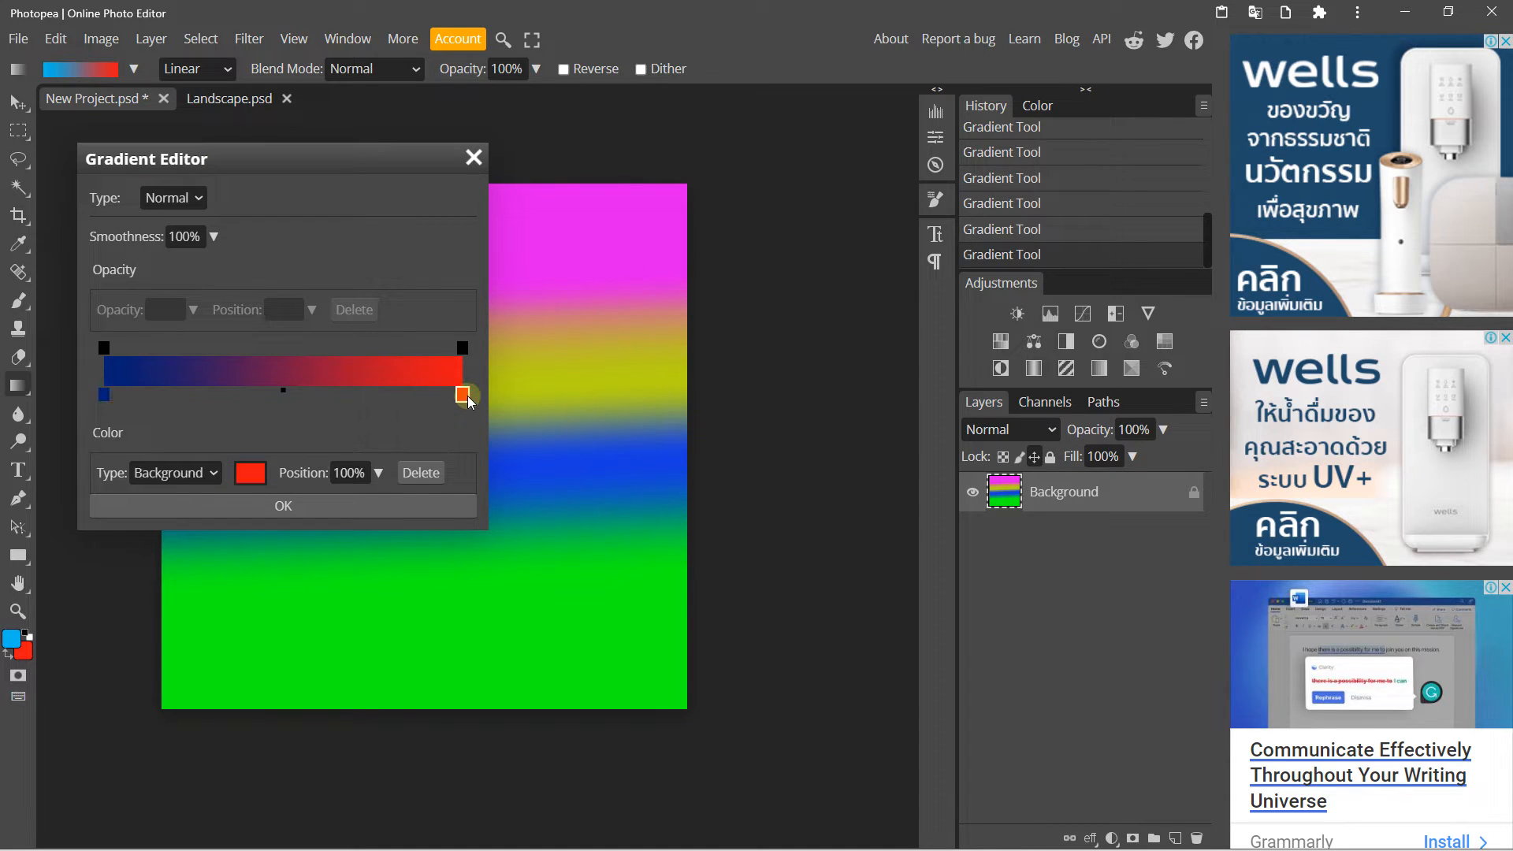
pyautogui.click(251, 473)
pyautogui.click(390, 320)
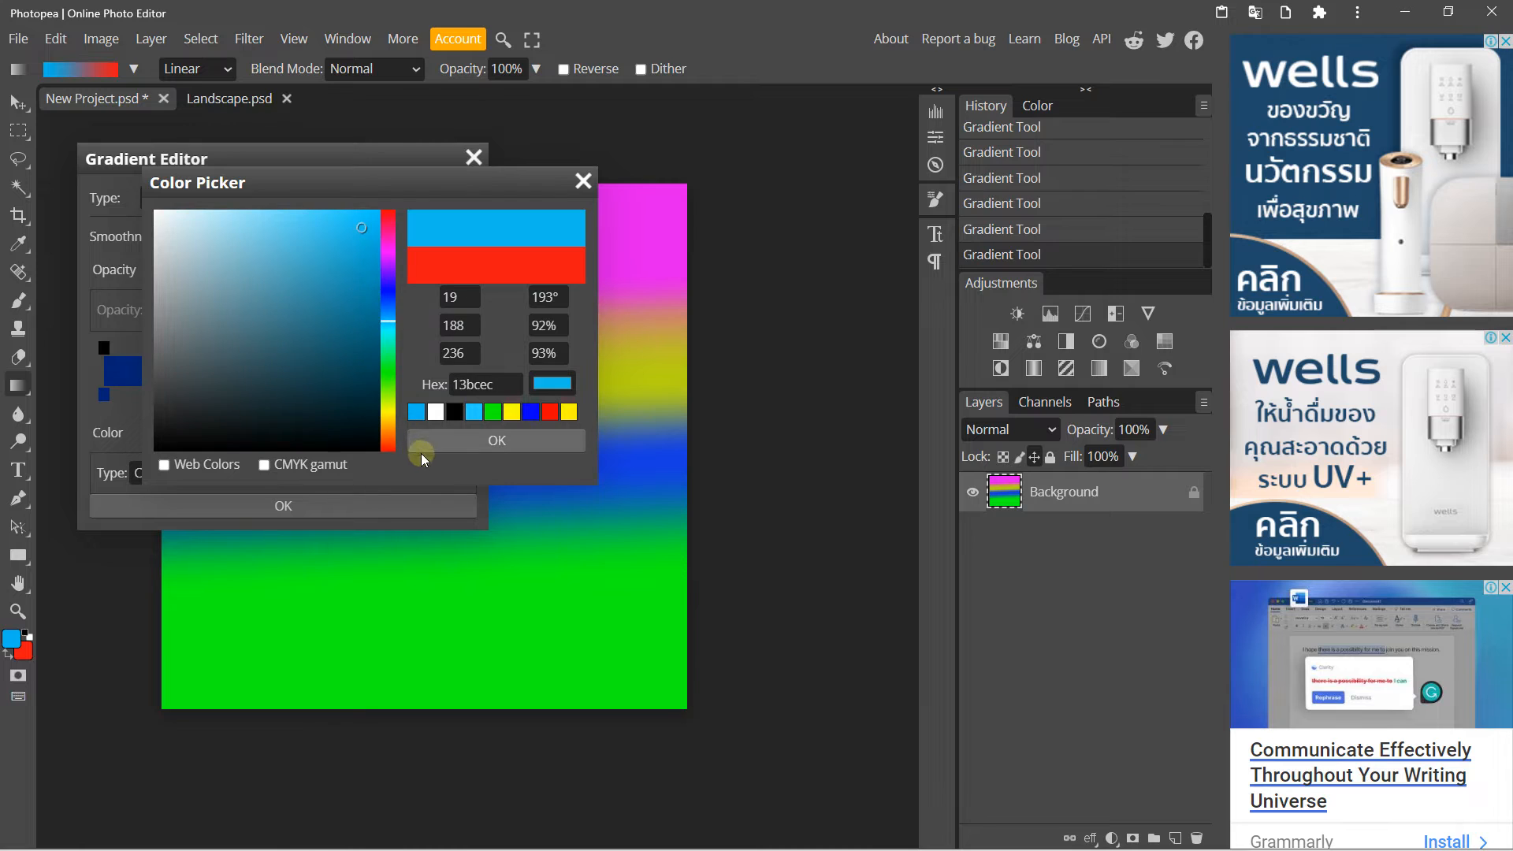
pyautogui.click(451, 441)
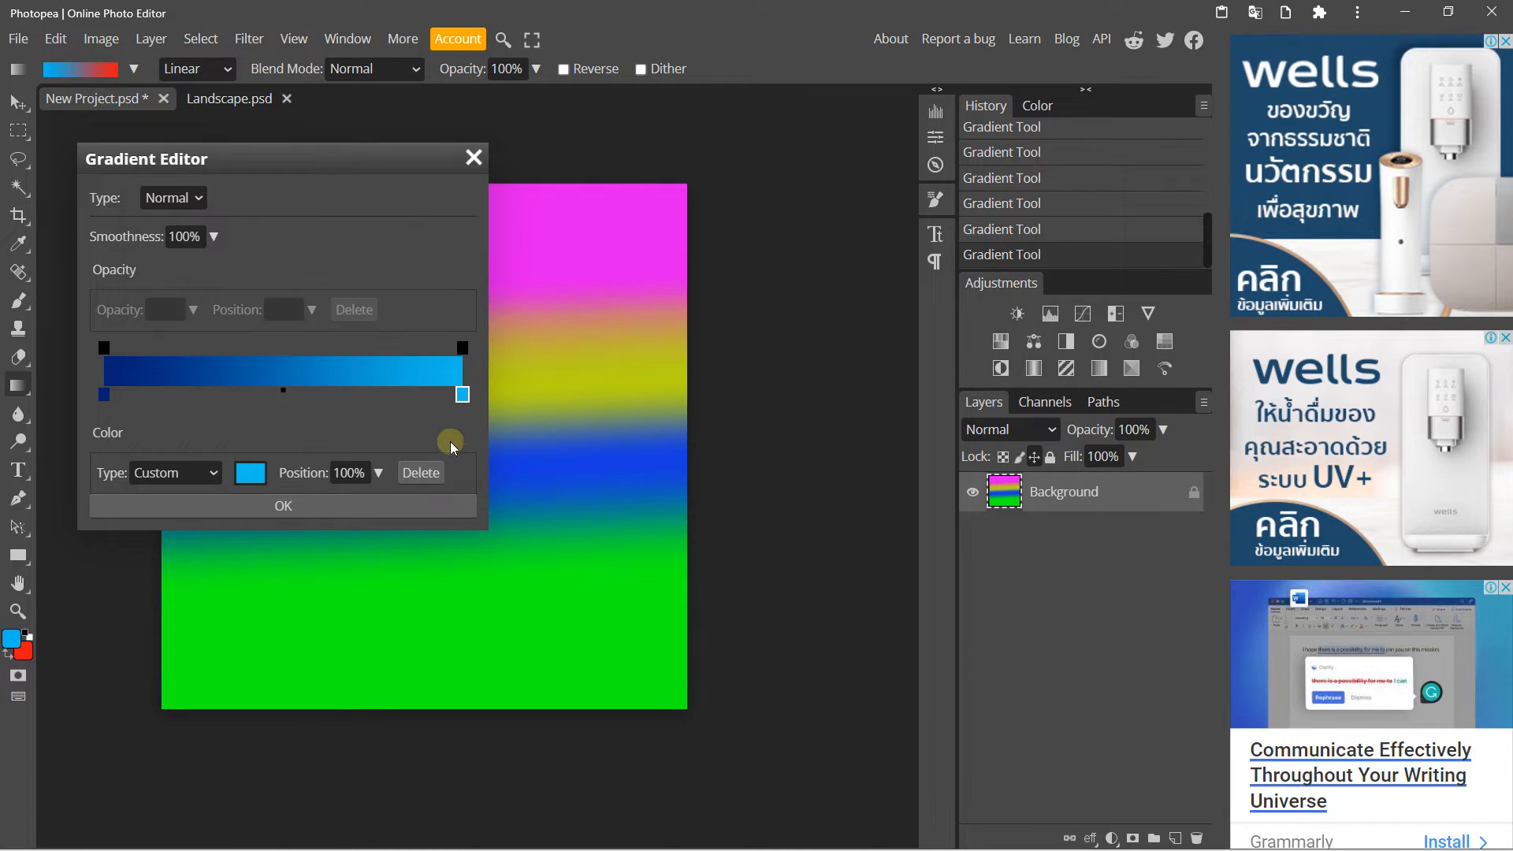
pyautogui.click(314, 506)
pyautogui.moveTo(428, 235); pyautogui.dragTo(428, 574)
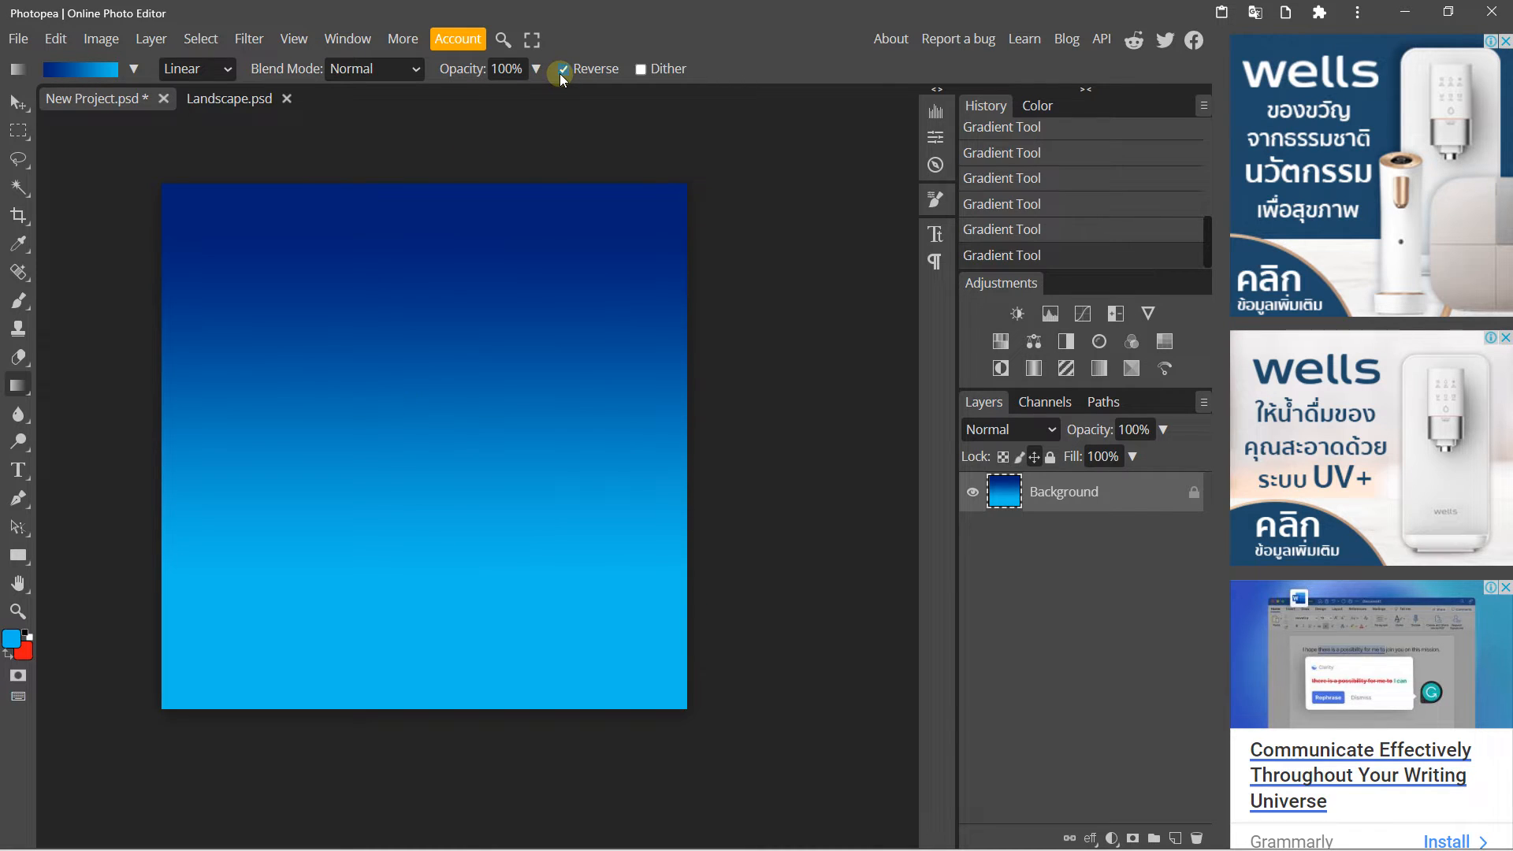
# Apply the blue gradient down the canvas with Reverse enabled, and reapply it with Reverse disabled.
pyautogui.moveTo(483, 270); pyautogui.dragTo(471, 655)
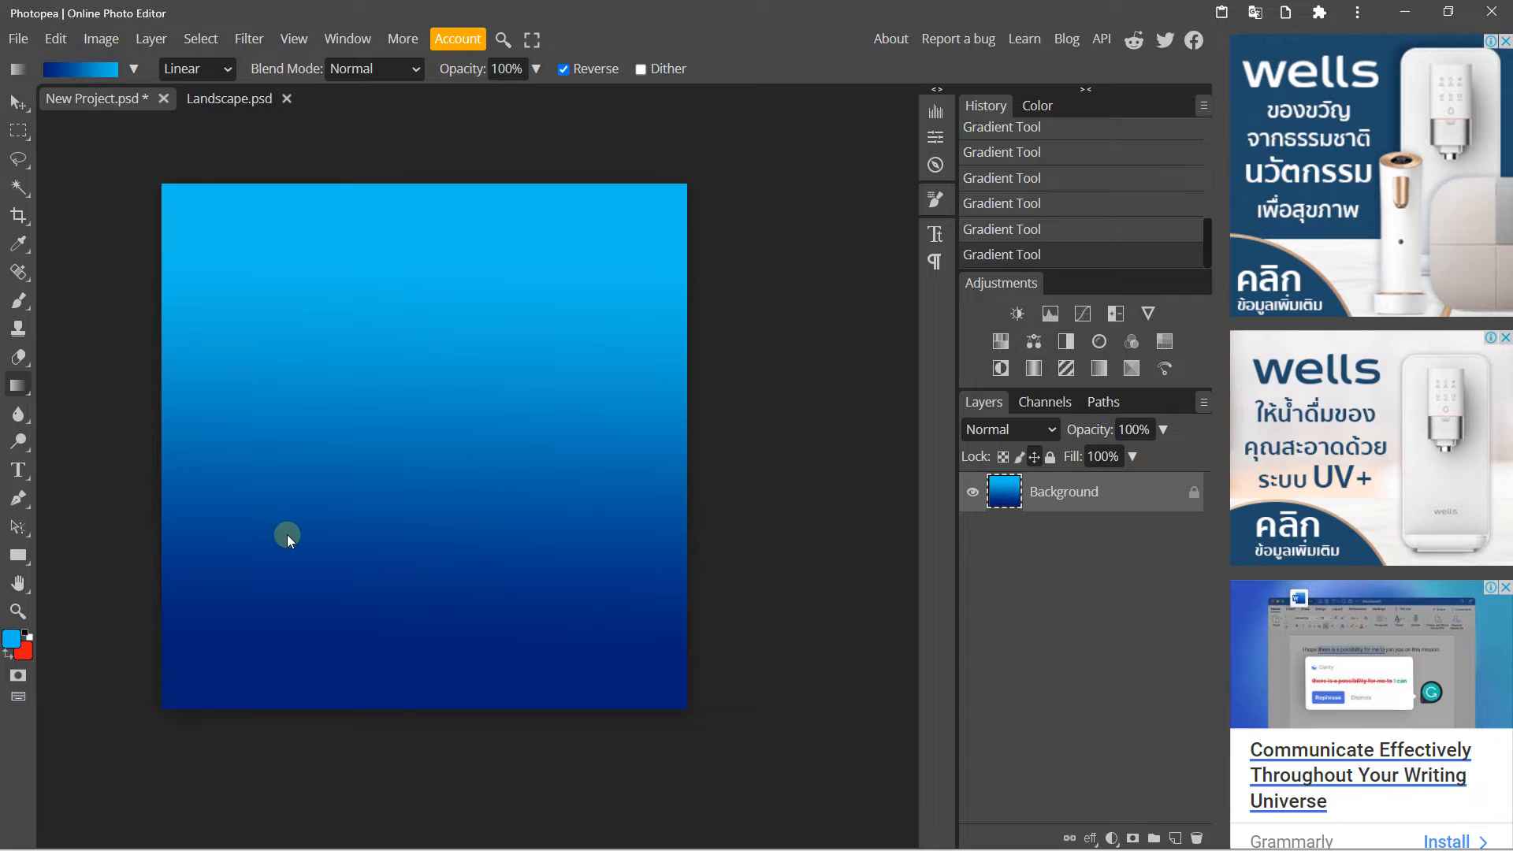
pyautogui.click(564, 69)
pyautogui.moveTo(481, 269); pyautogui.dragTo(471, 563)
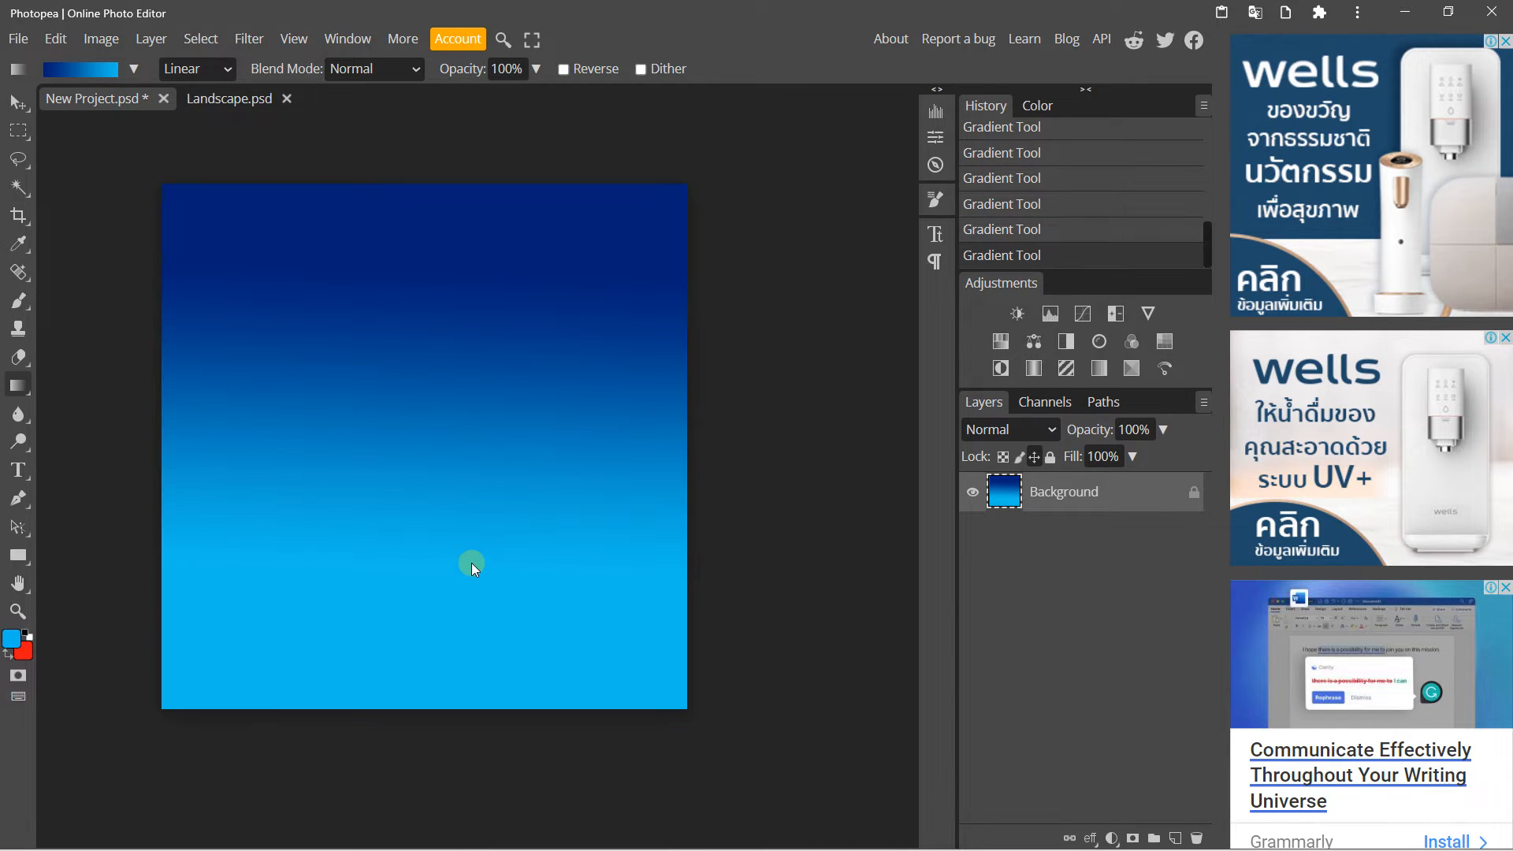
# Add a new empty layer to the Landscape.psd document and duplicate its Background layer.
pyautogui.click(230, 98)
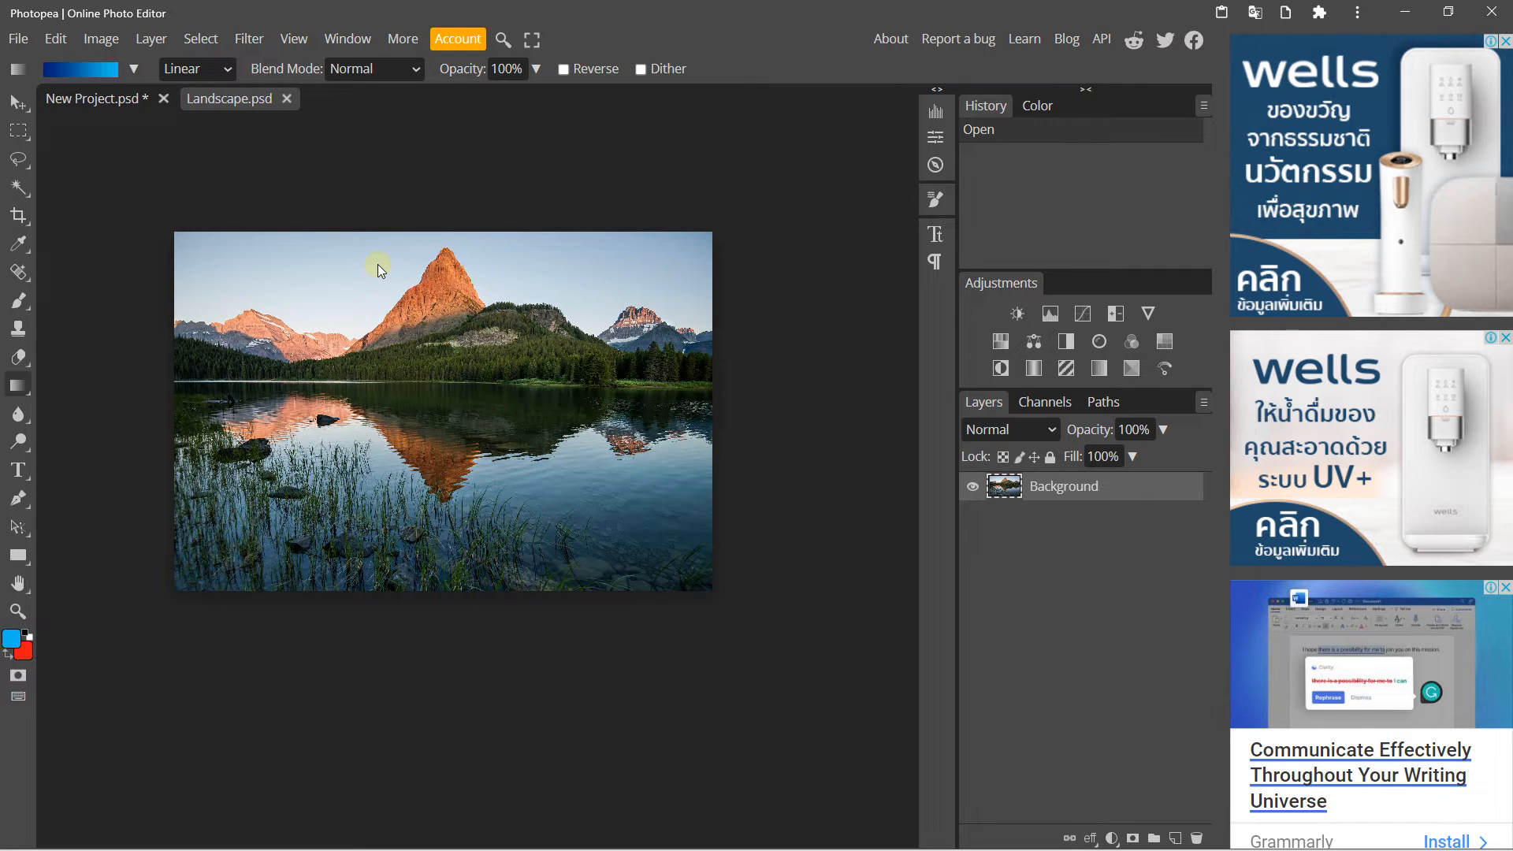
pyautogui.scroll(1, 375, 268)
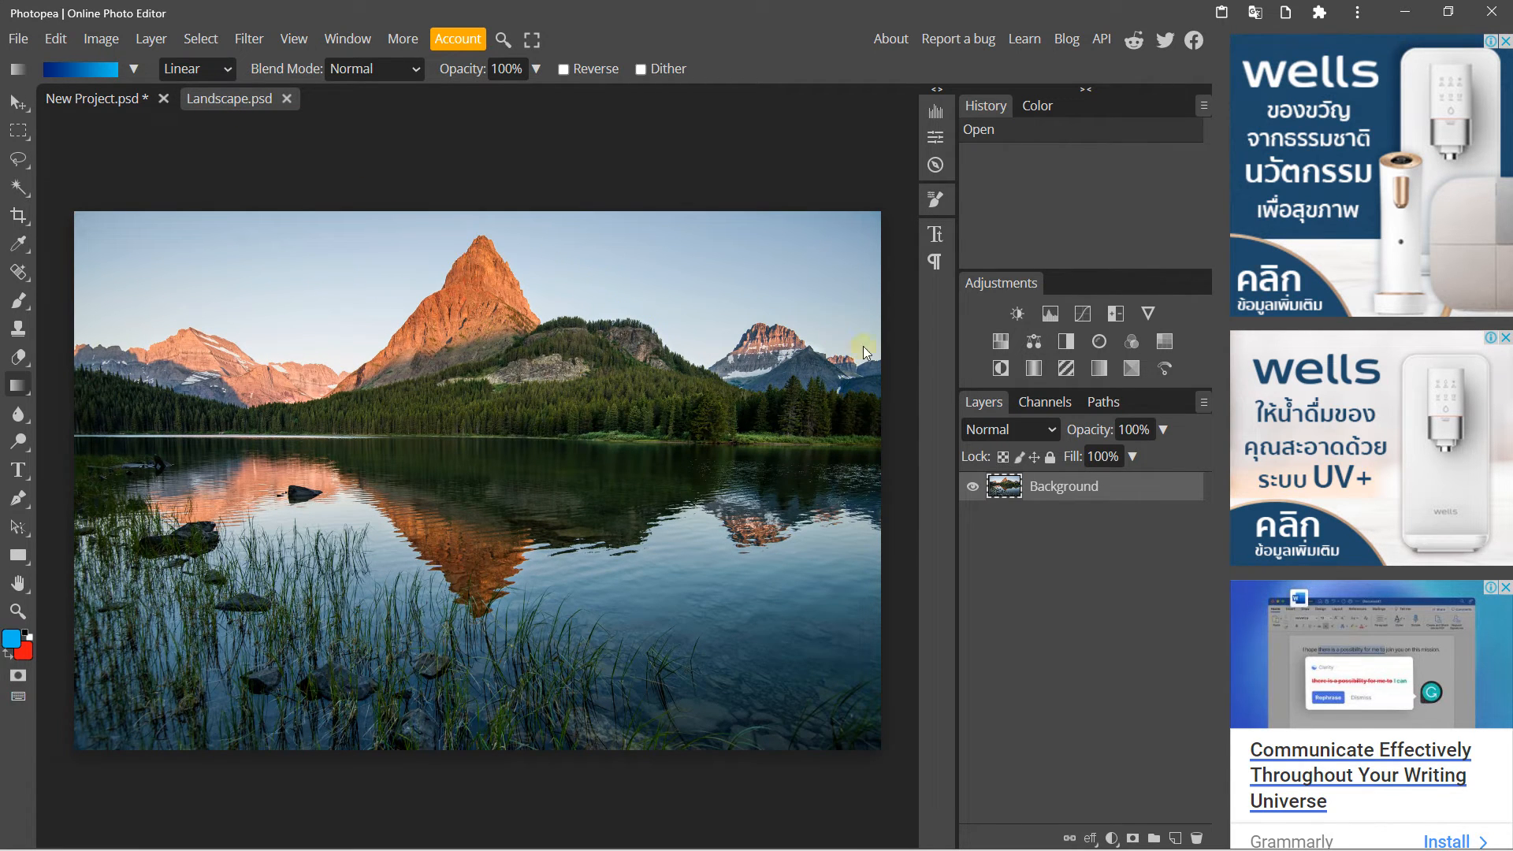
pyautogui.click(1175, 838)
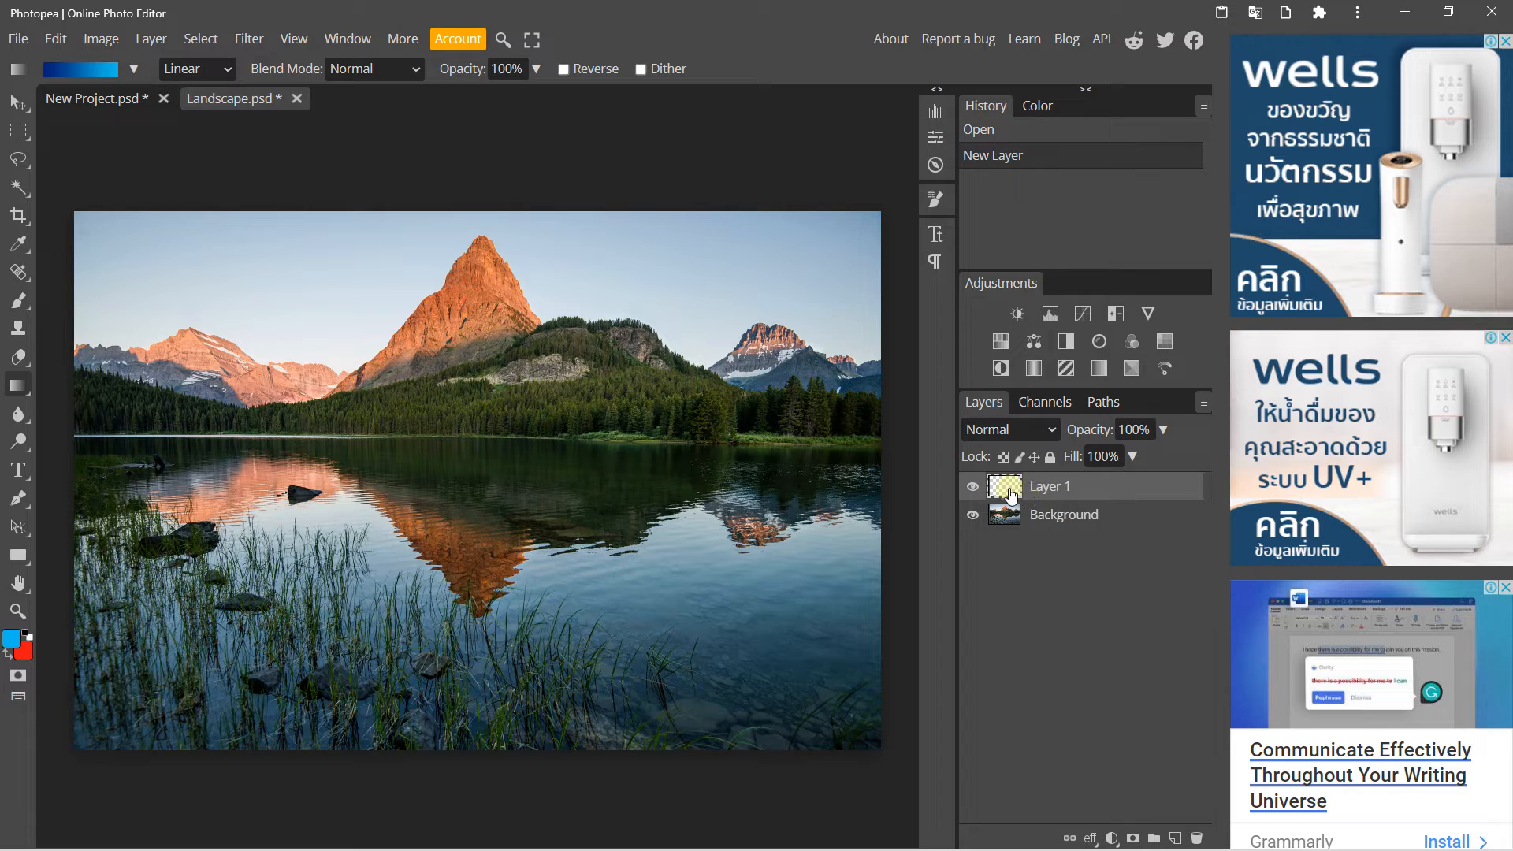
pyautogui.click(1056, 516)
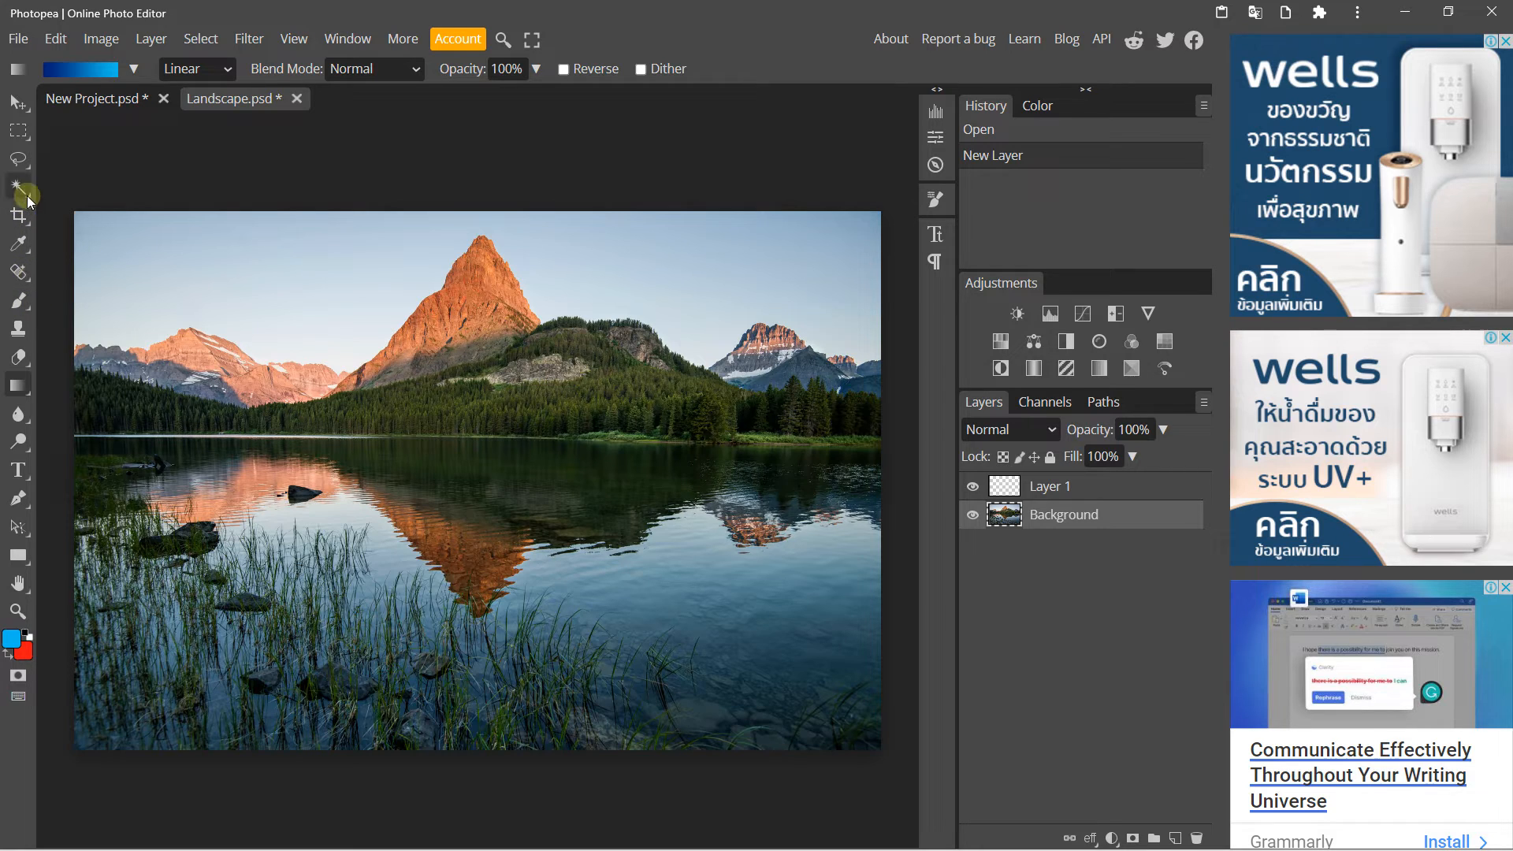
pyautogui.rightClick(1055, 517)
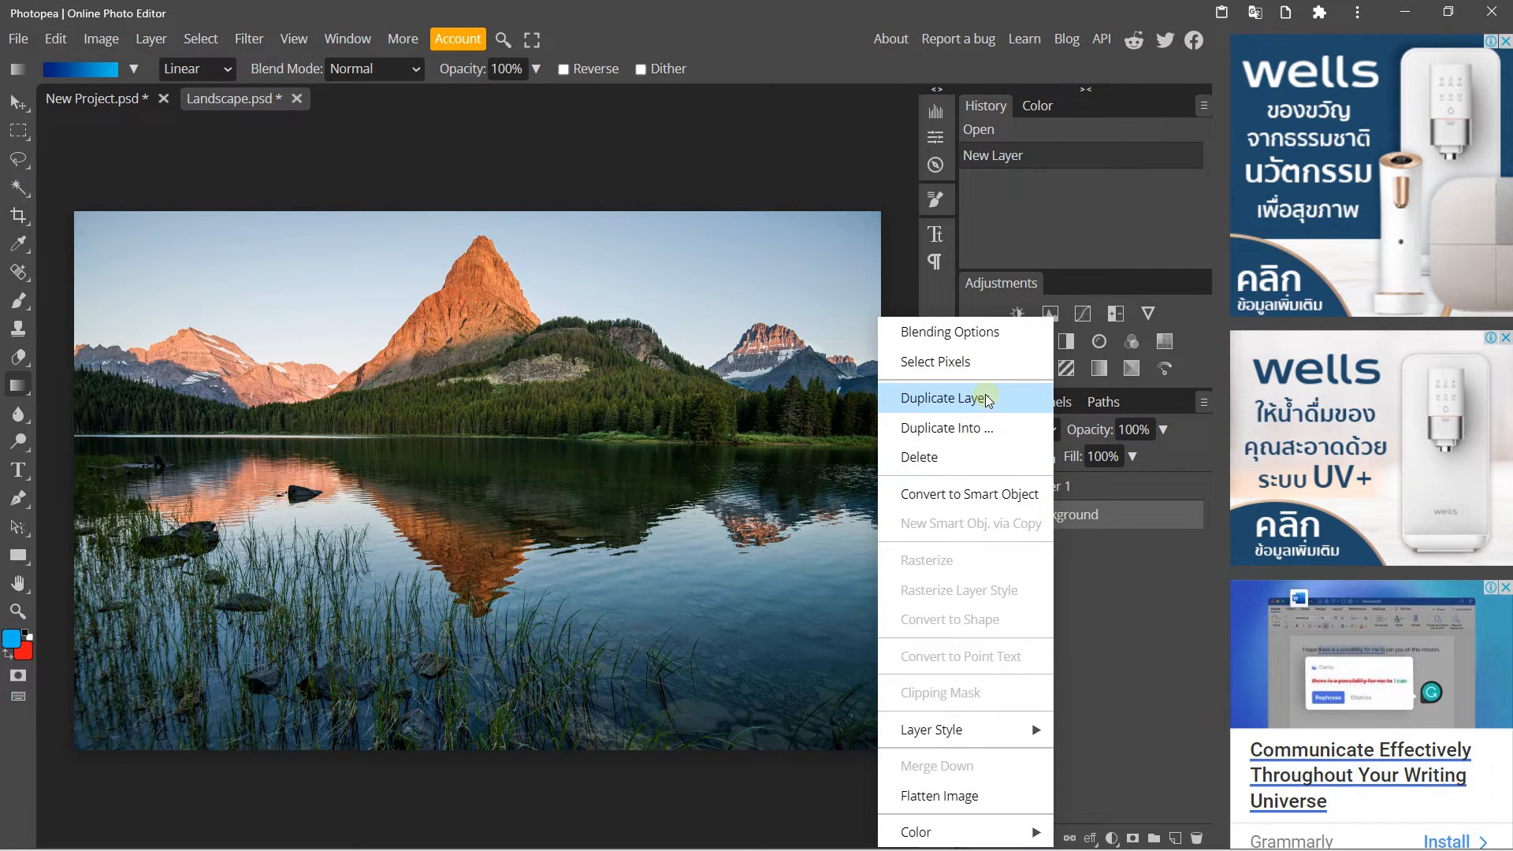
pyautogui.click(976, 396)
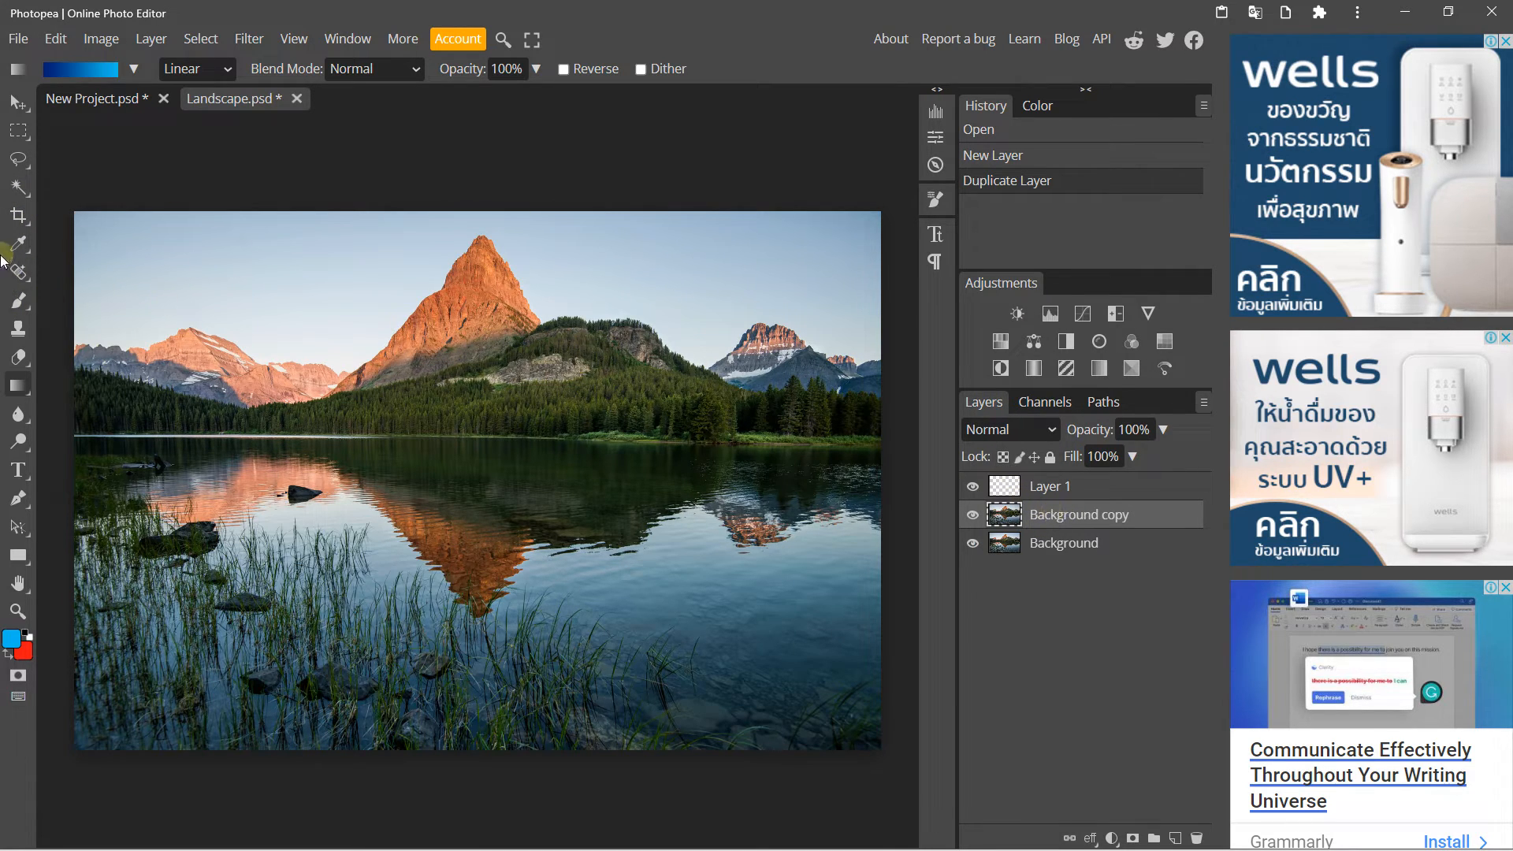
# Select the whole sky on the Background copy layer with the Magic Wand, adding the missed areas above the mountains and at the upper-right corner.
pyautogui.click(18, 186)
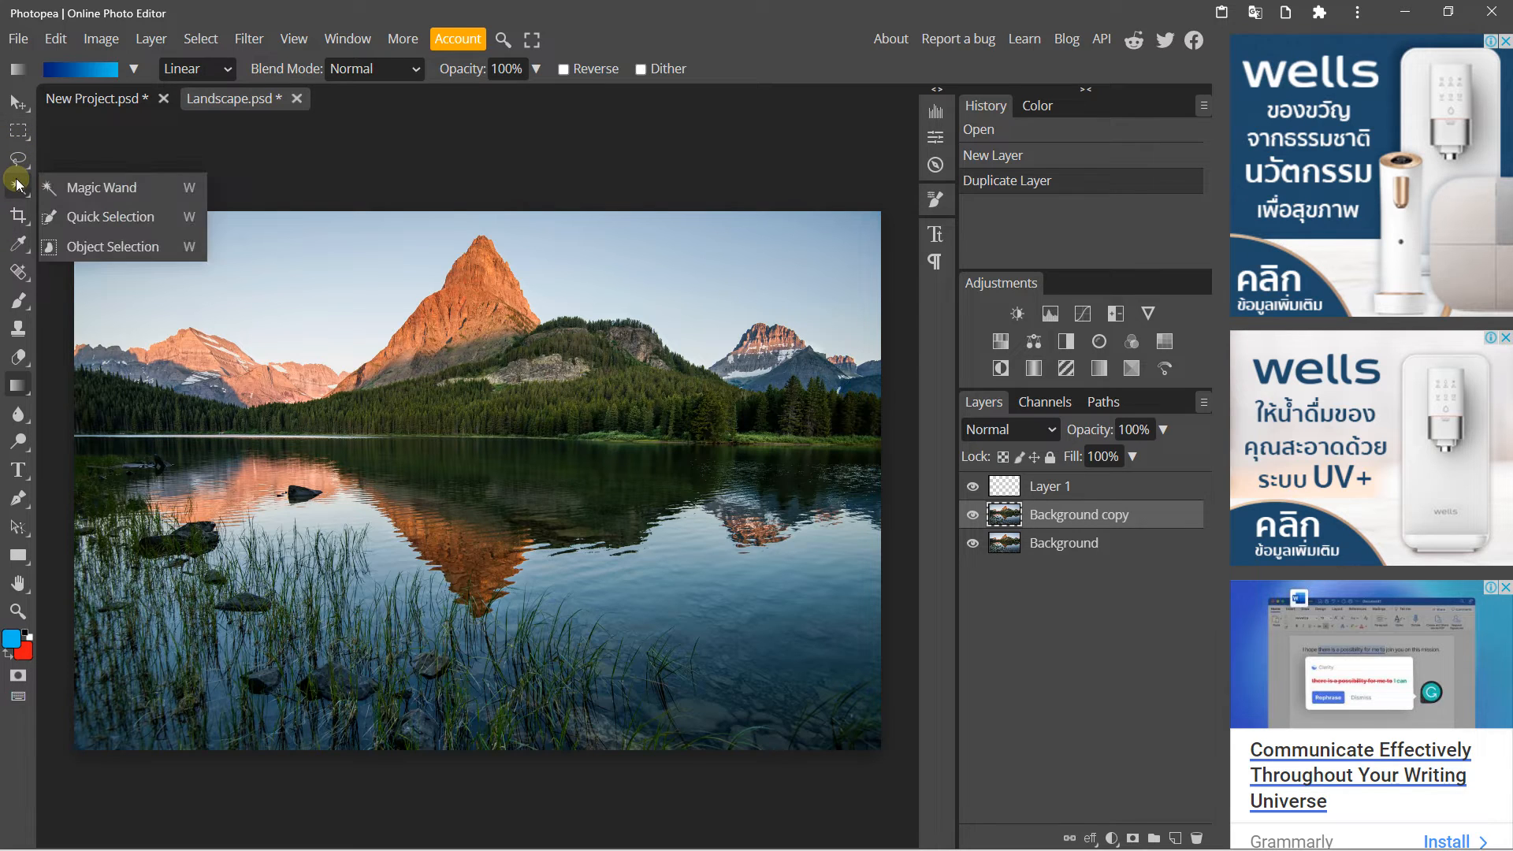
pyautogui.click(57, 189)
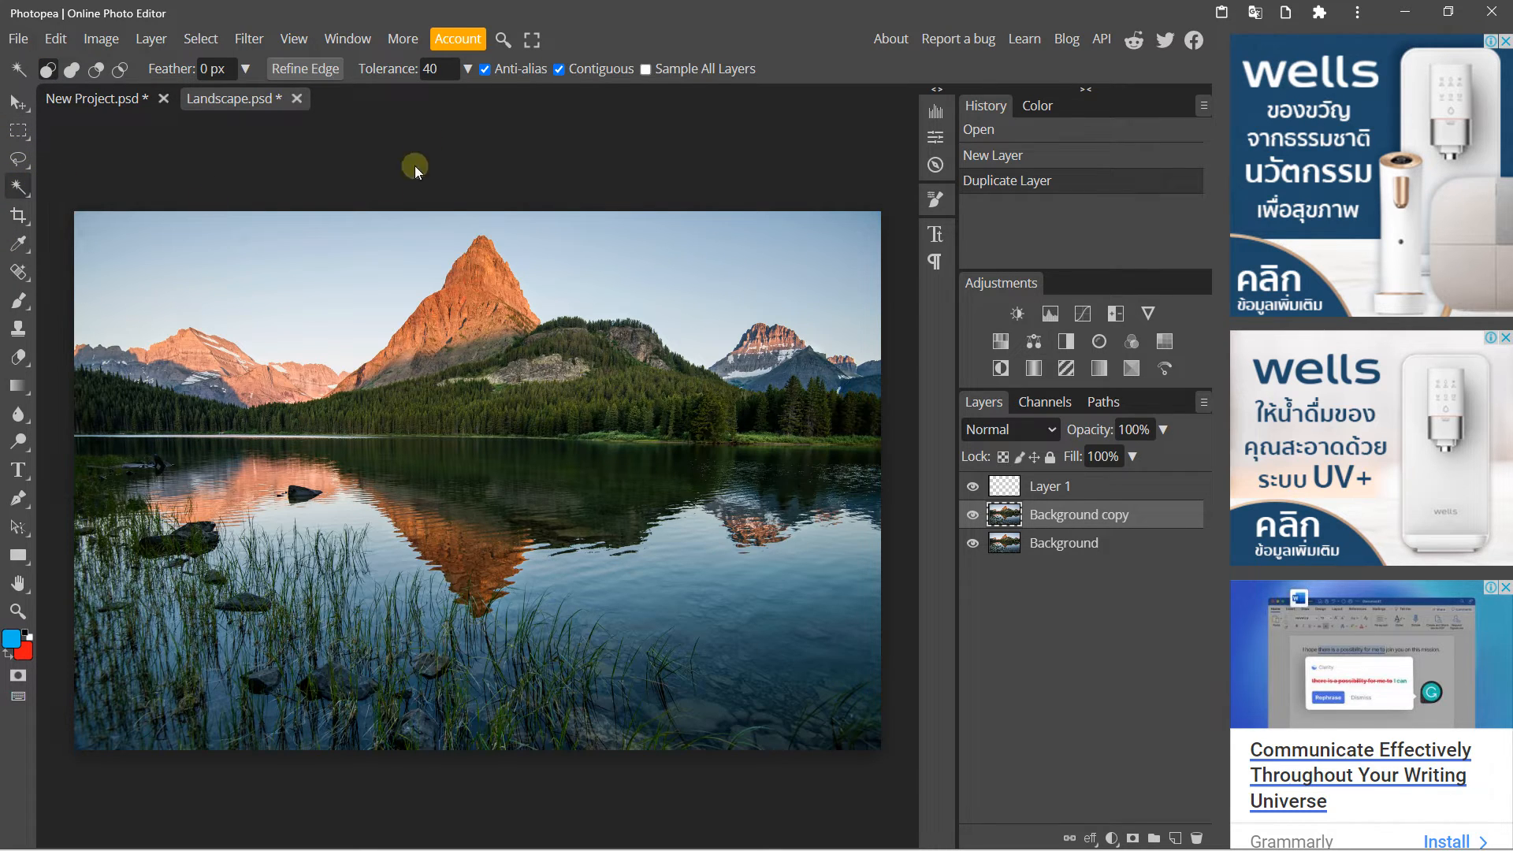
pyautogui.click(420, 70)
pyautogui.click(385, 242)
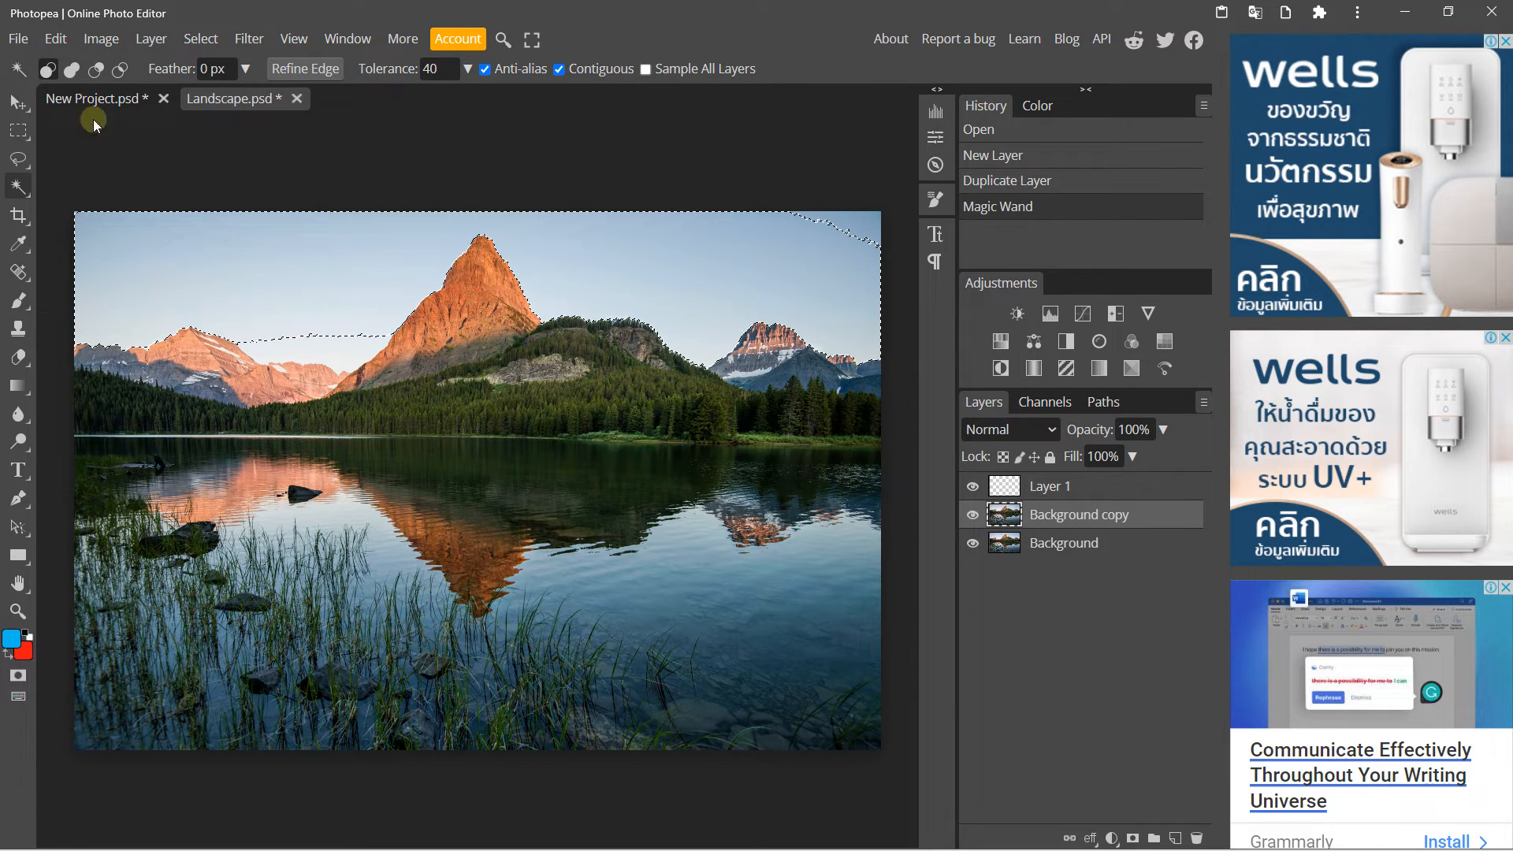
pyautogui.click(67, 72)
pyautogui.click(304, 338)
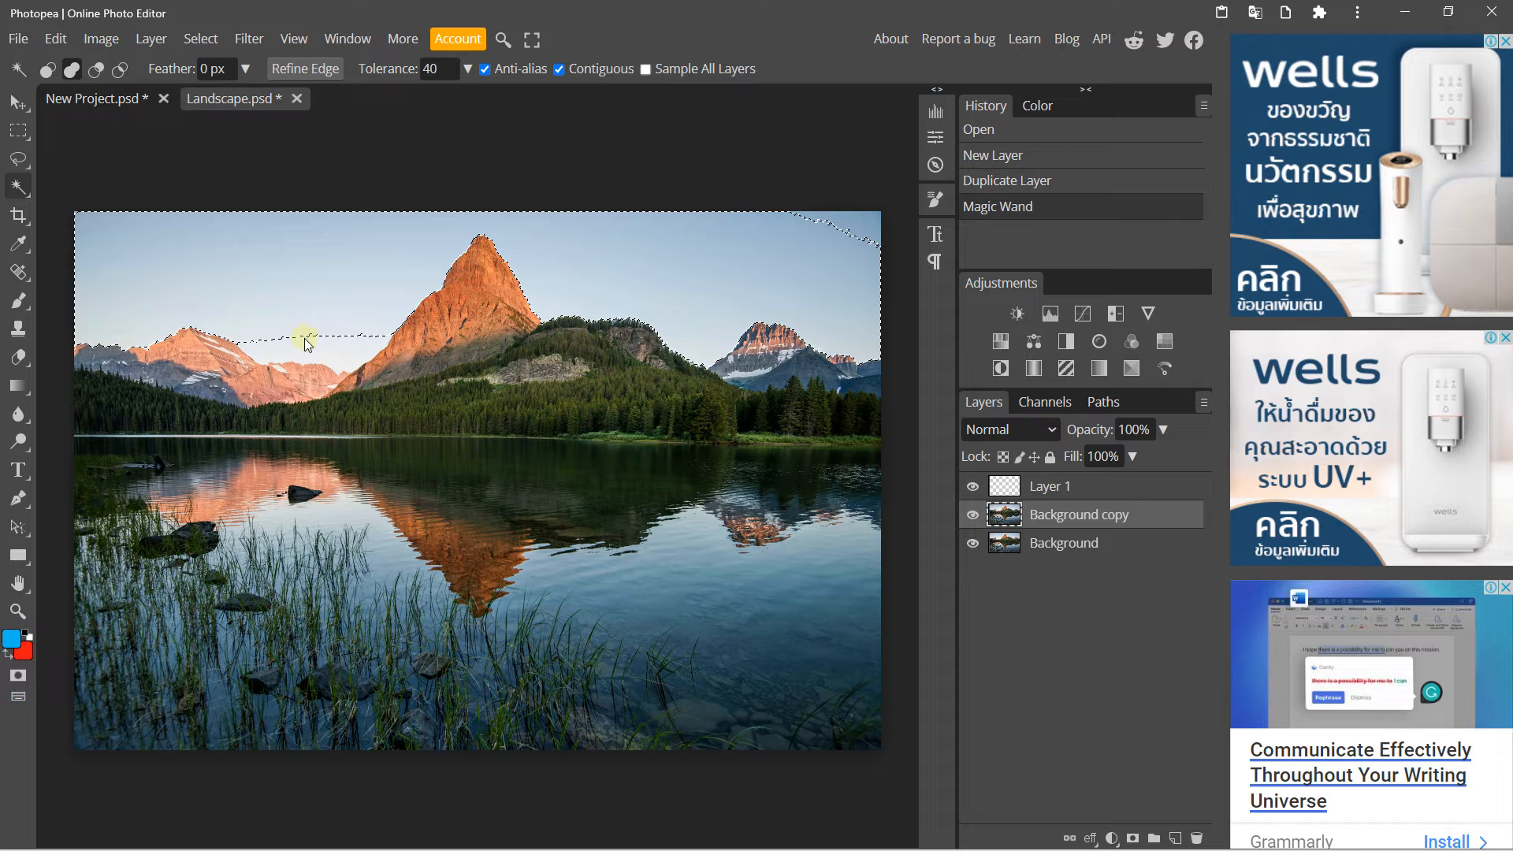
pyautogui.click(853, 223)
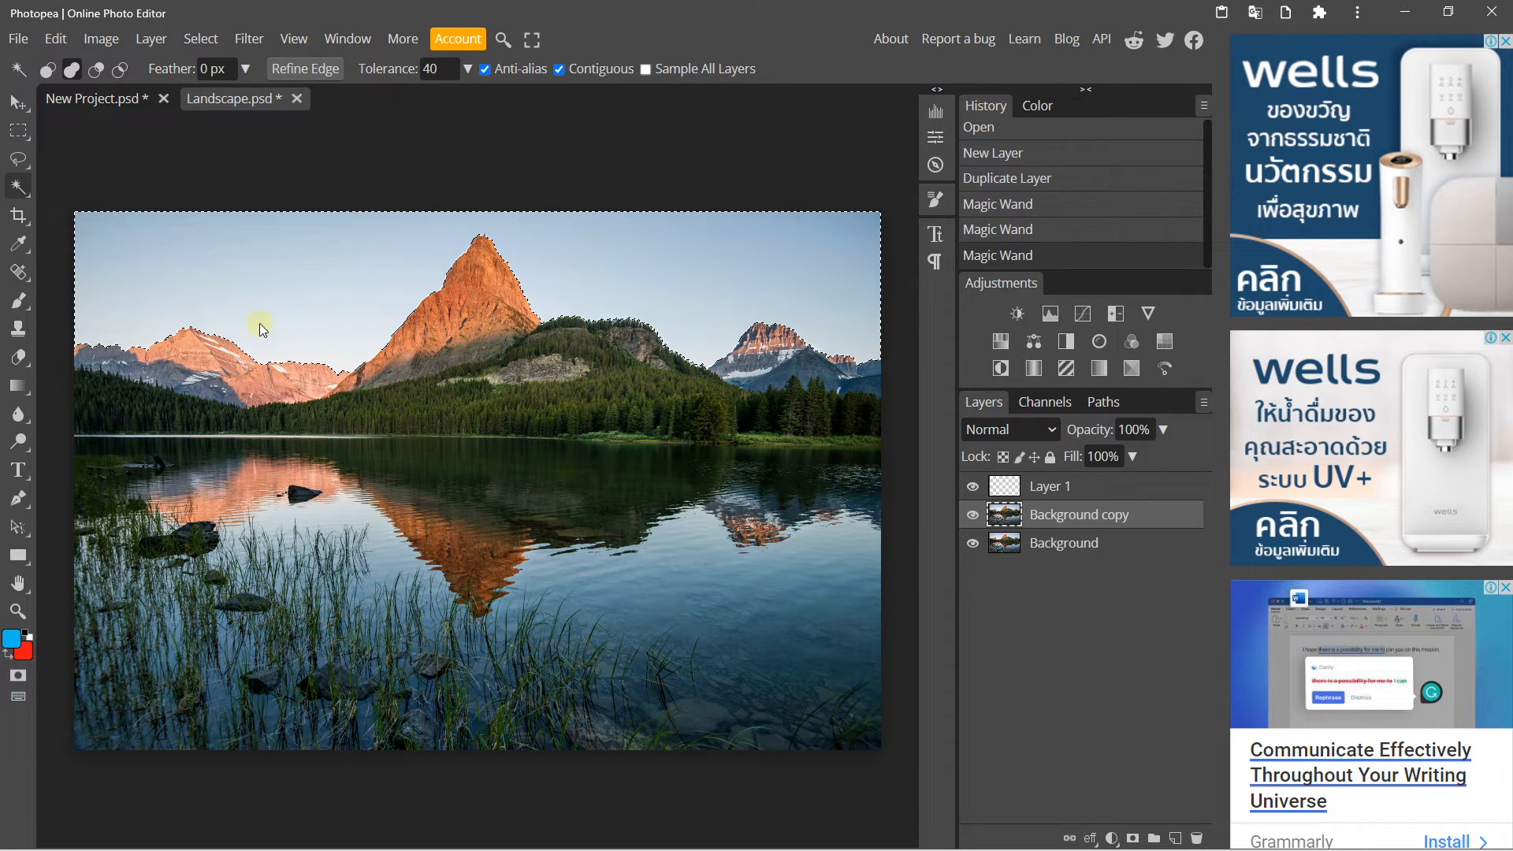
# Make Layer 1 active and load the blue-to-red foreground-to-background preset in the Gradient tool for editing.
pyautogui.click(1032, 487)
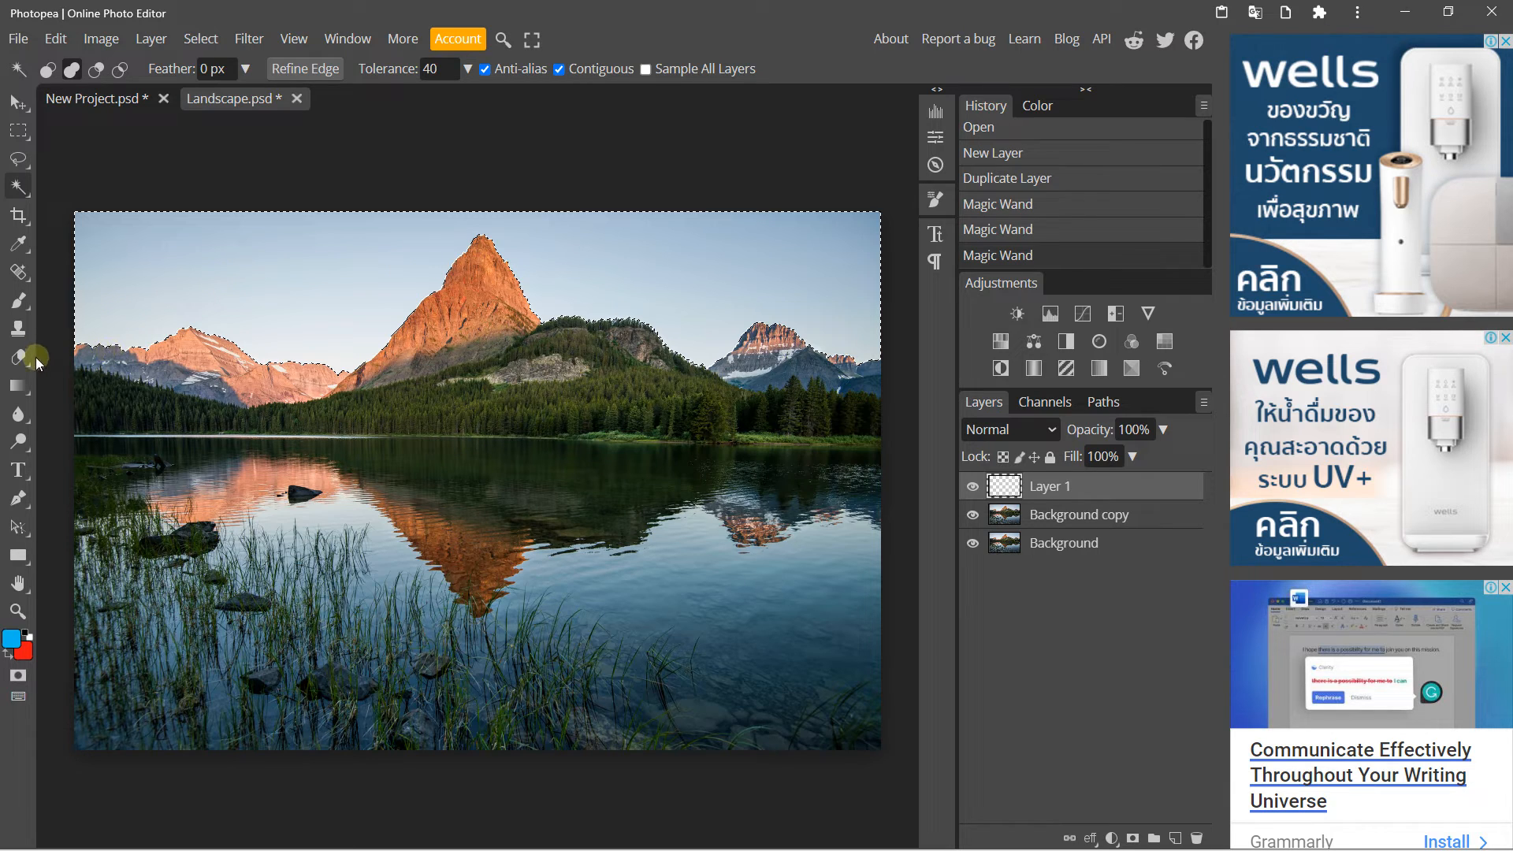
pyautogui.rightClick(27, 386)
pyautogui.click(69, 385)
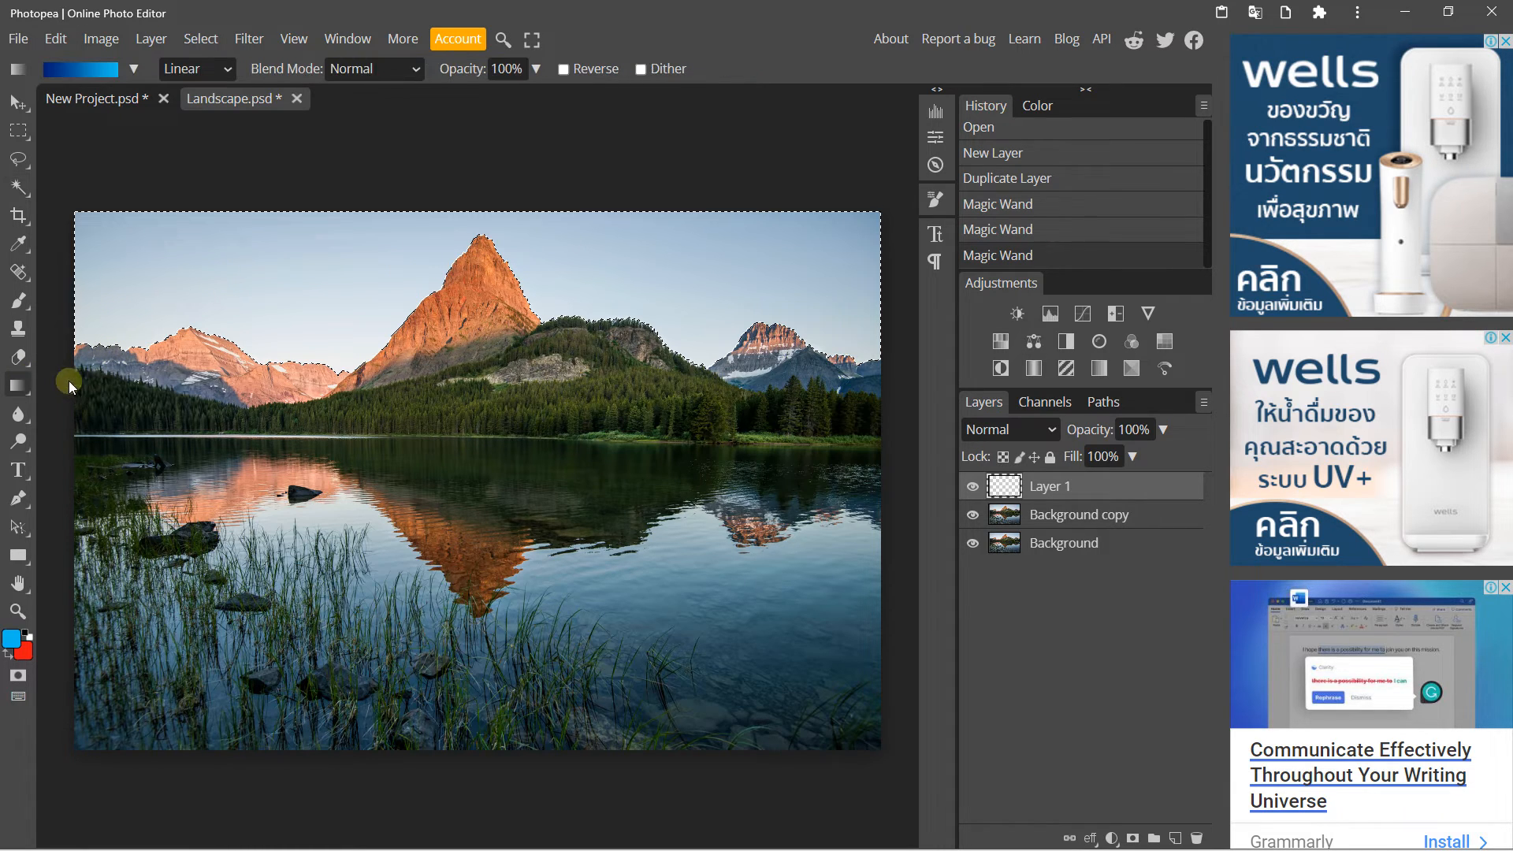
pyautogui.click(134, 70)
pyautogui.click(61, 103)
pyautogui.click(74, 70)
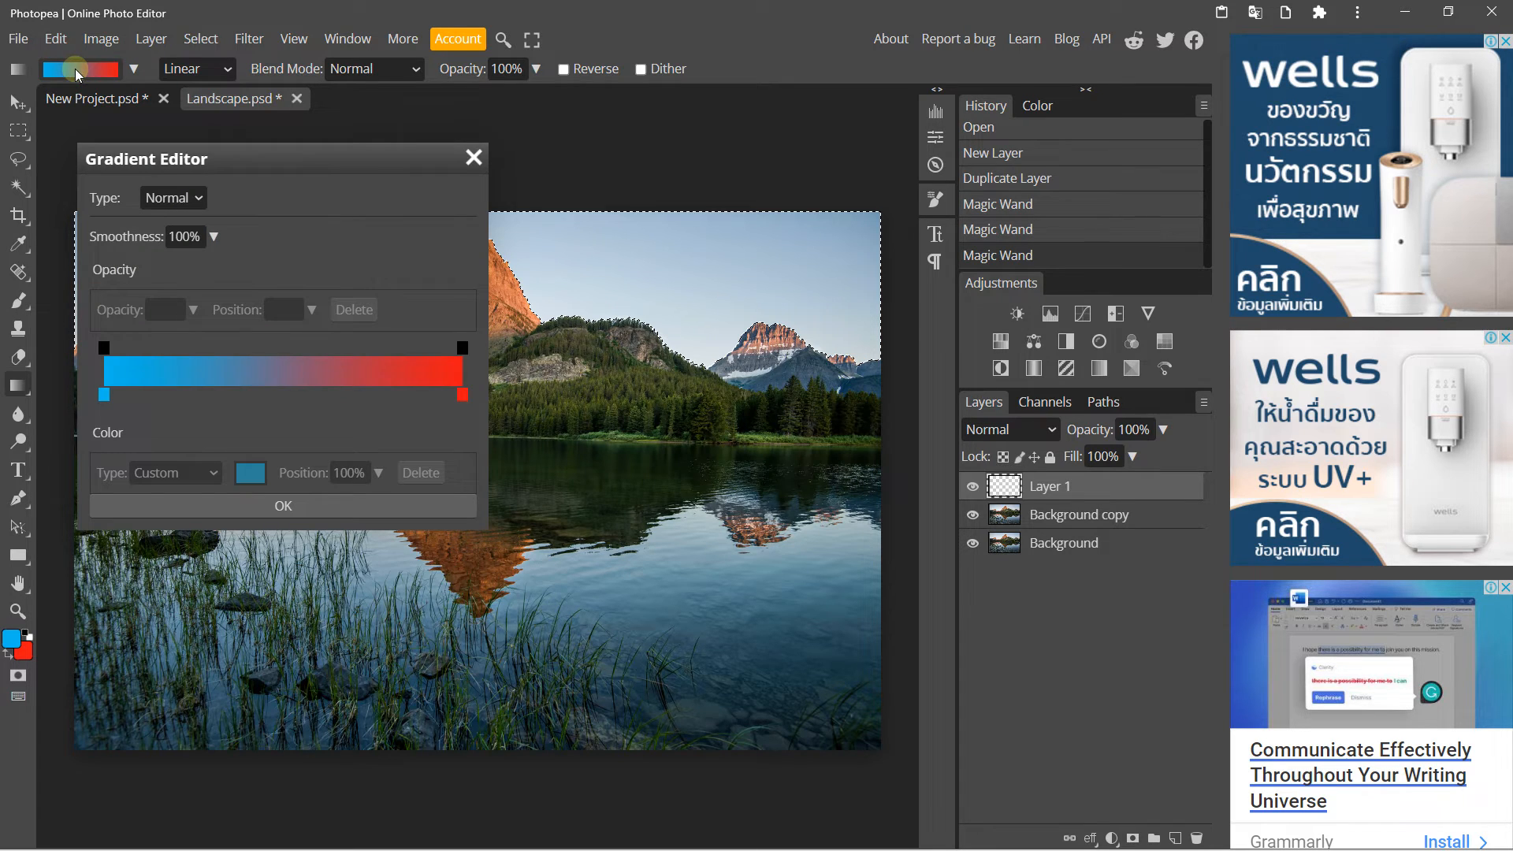
# Set the gradient's starting colour stop to golden orange eead00.
pyautogui.click(104, 394)
pyautogui.click(250, 474)
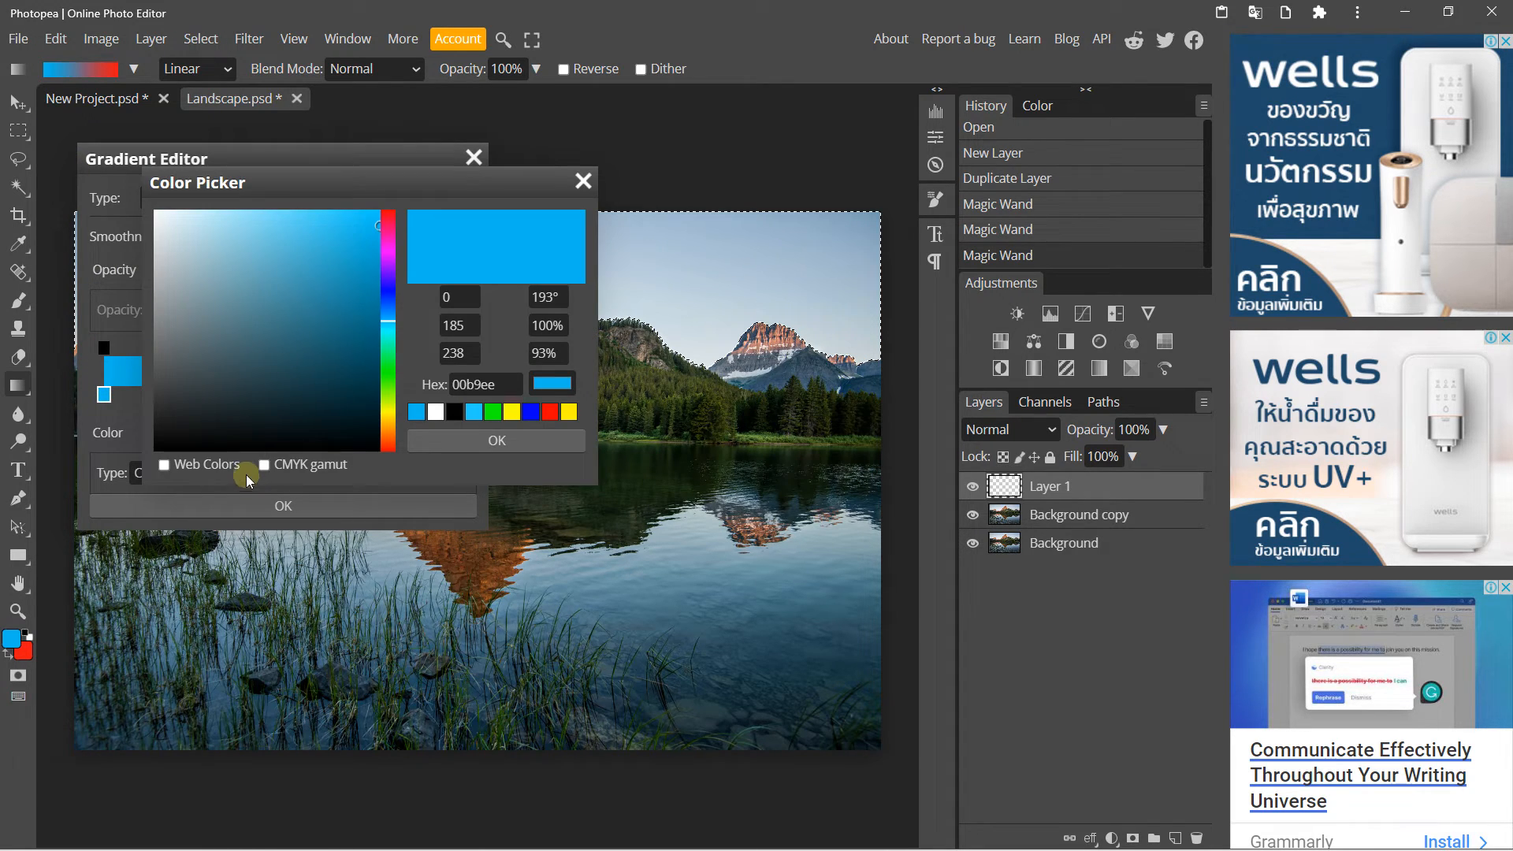
pyautogui.moveTo(388, 418); pyautogui.dragTo(389, 423)
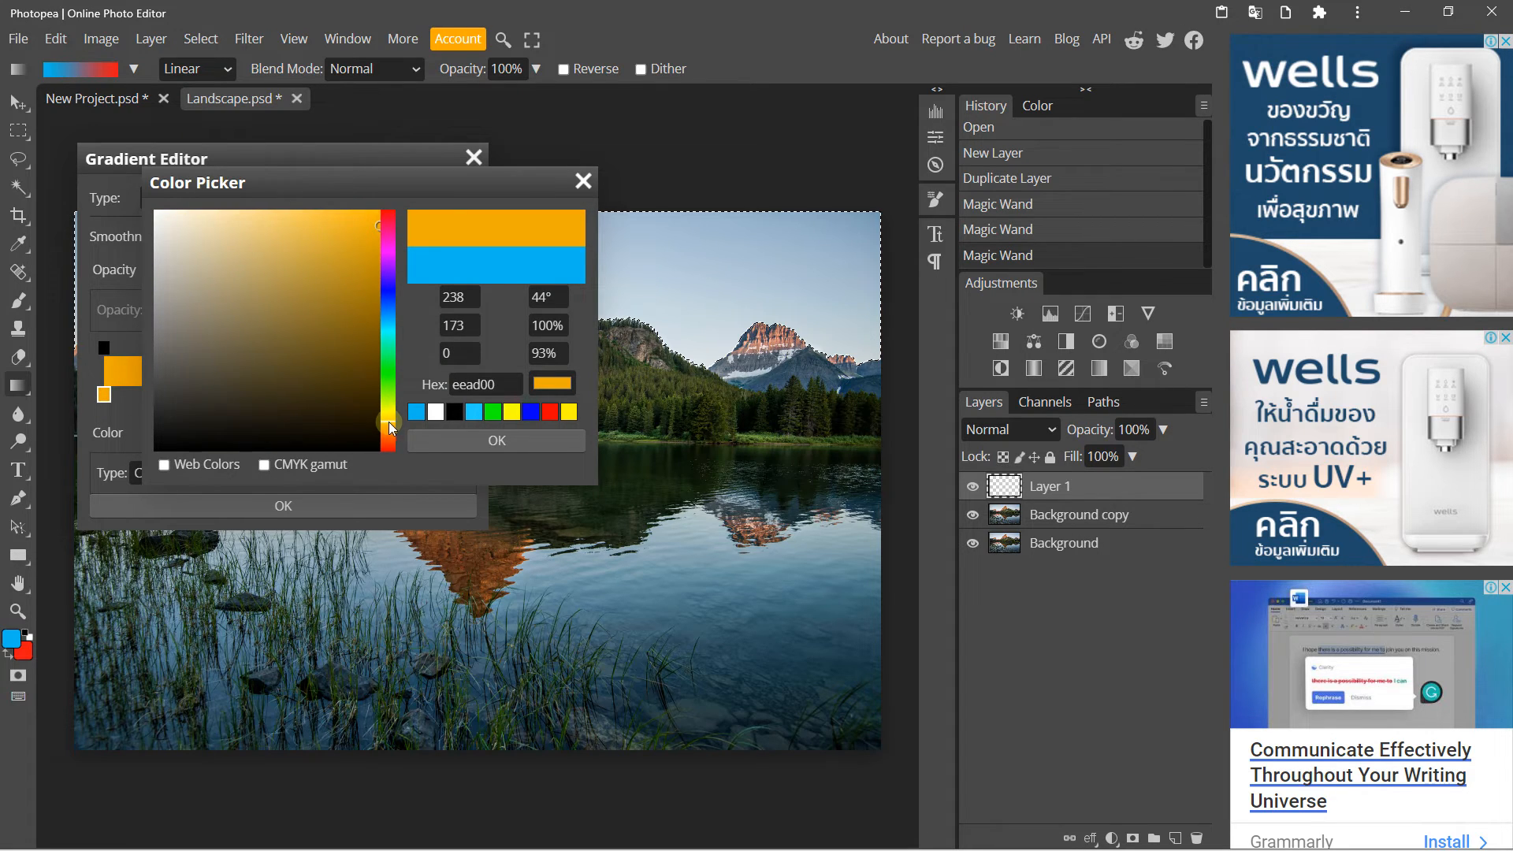
pyautogui.click(462, 443)
# Change the gradient's ending colour stop at 100% to bright yellow f5ff00.
pyautogui.click(464, 395)
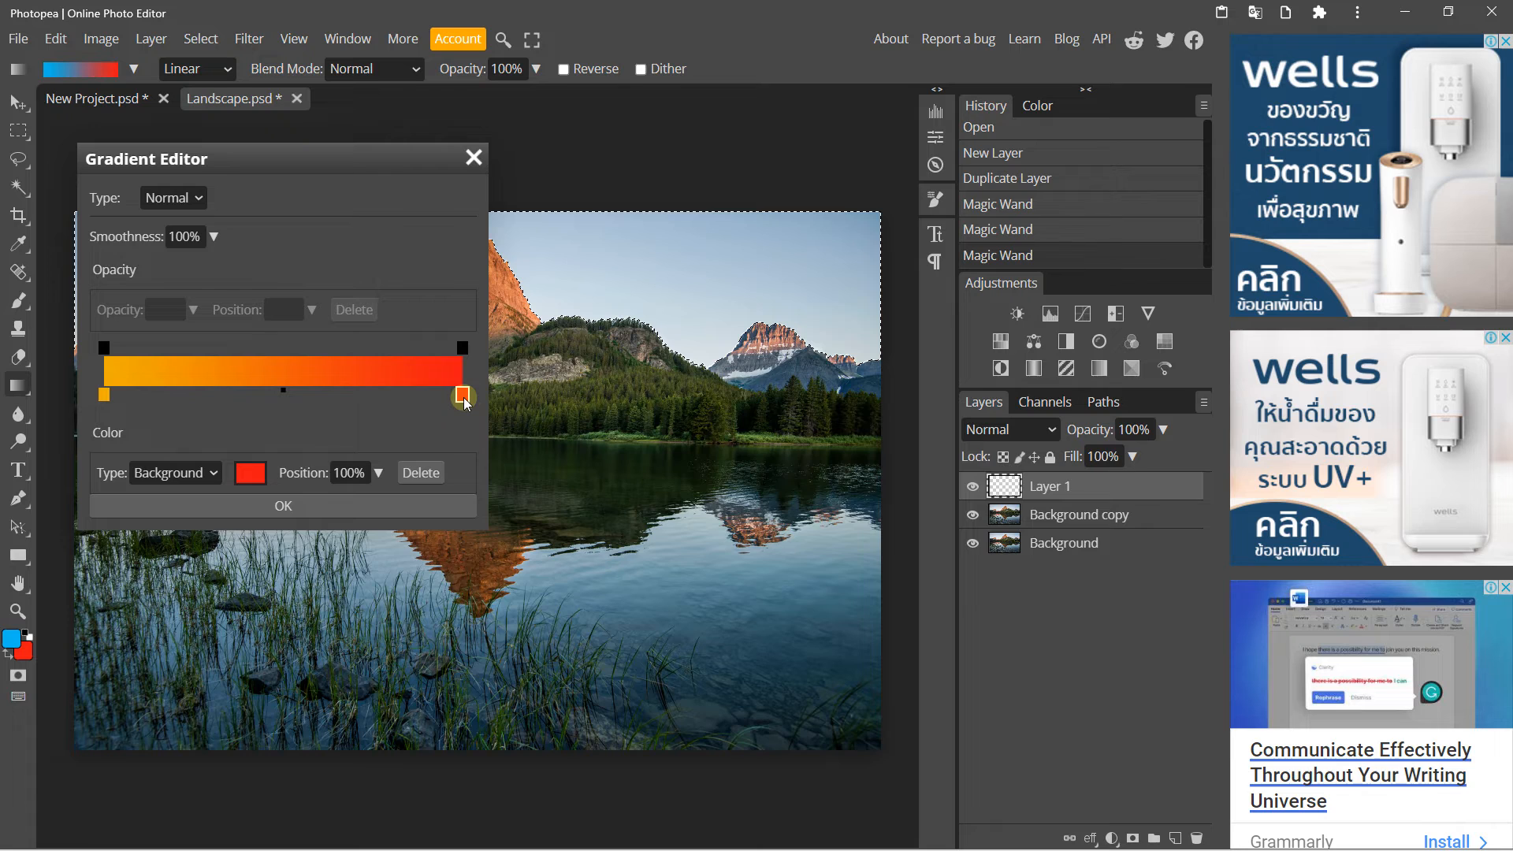
pyautogui.click(249, 476)
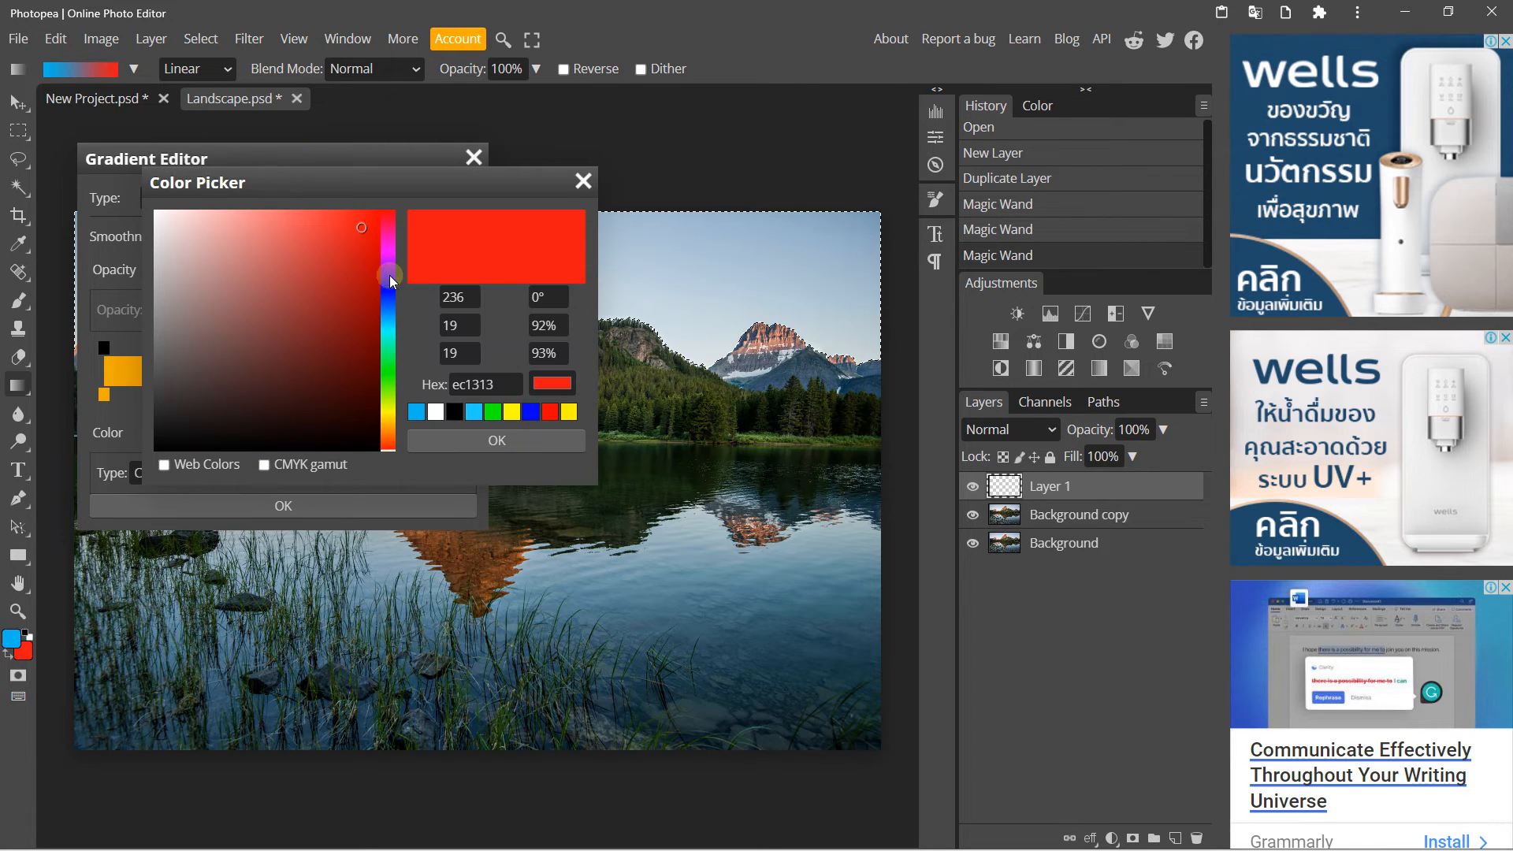
pyautogui.click(388, 409)
pyautogui.moveTo(357, 275); pyautogui.dragTo(386, 188)
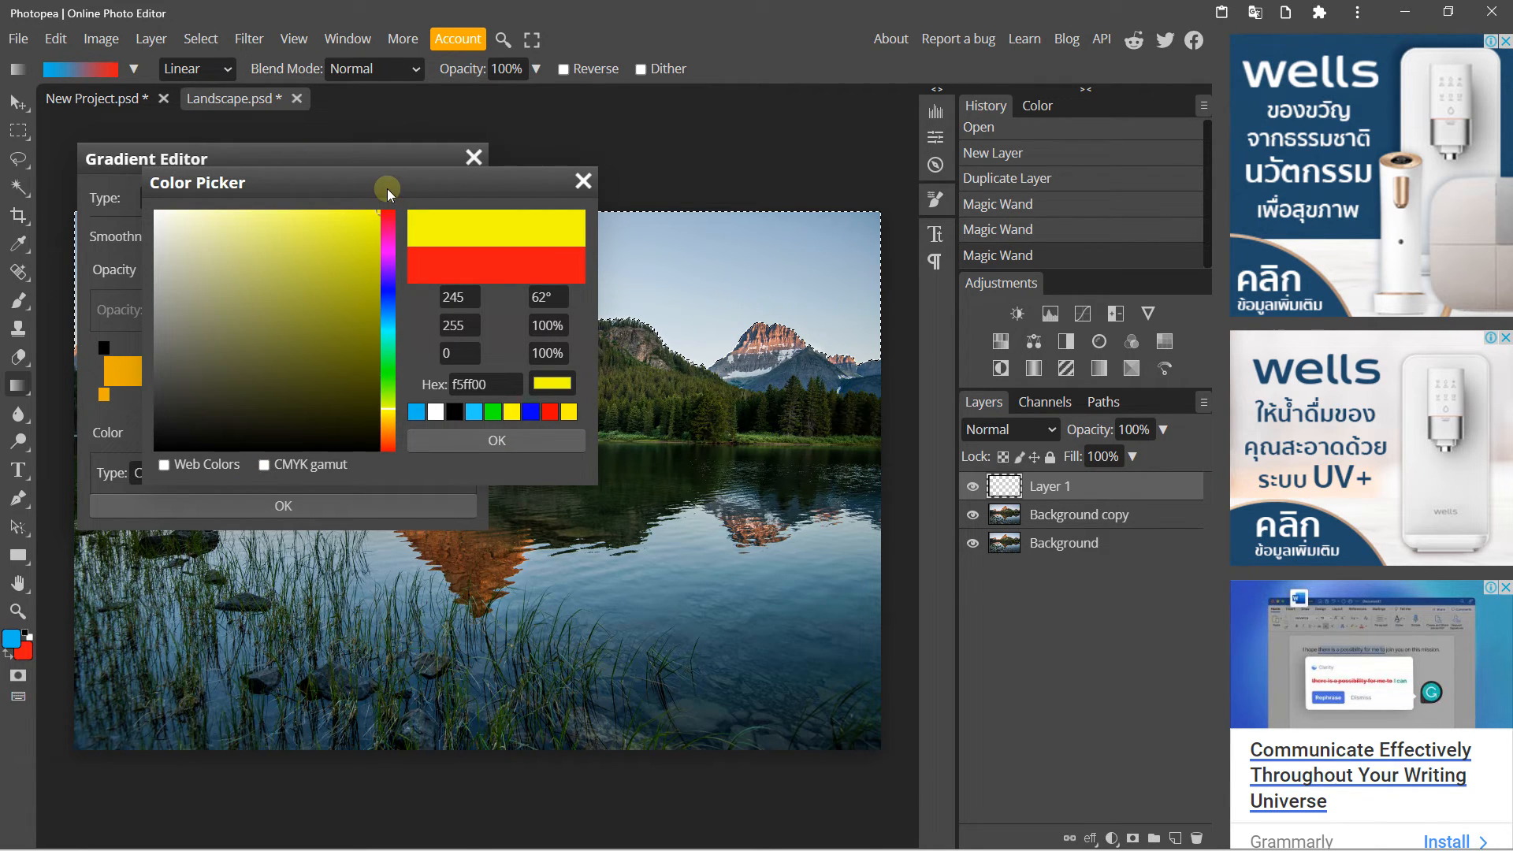
pyautogui.click(438, 441)
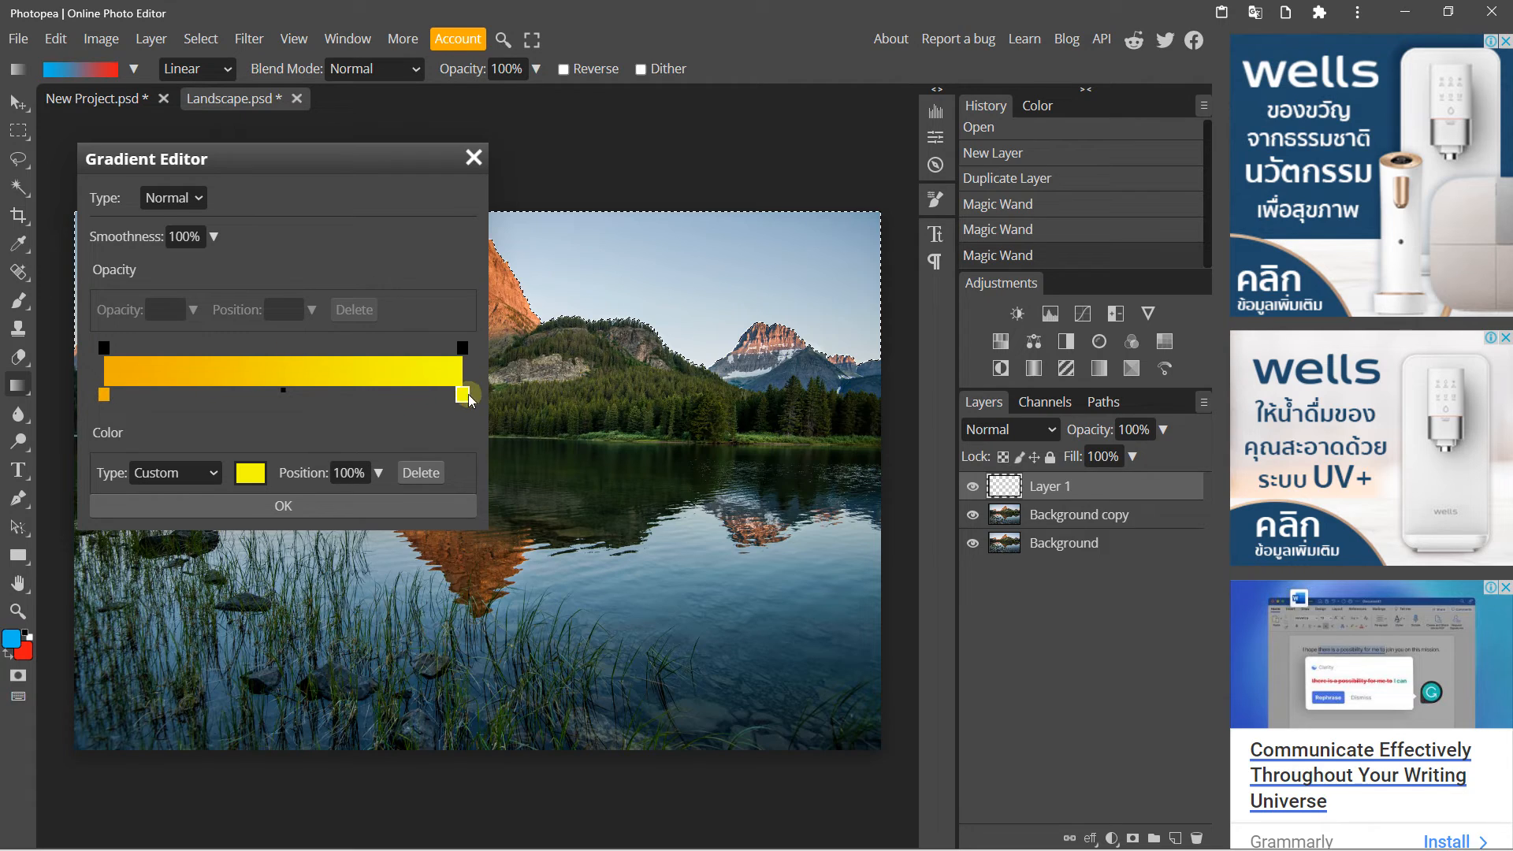
# Change the gradient's starting colour stop at 0% to deeper orange ee7e00 and accept the edited gradient.
pyautogui.click(109, 395)
pyautogui.click(253, 471)
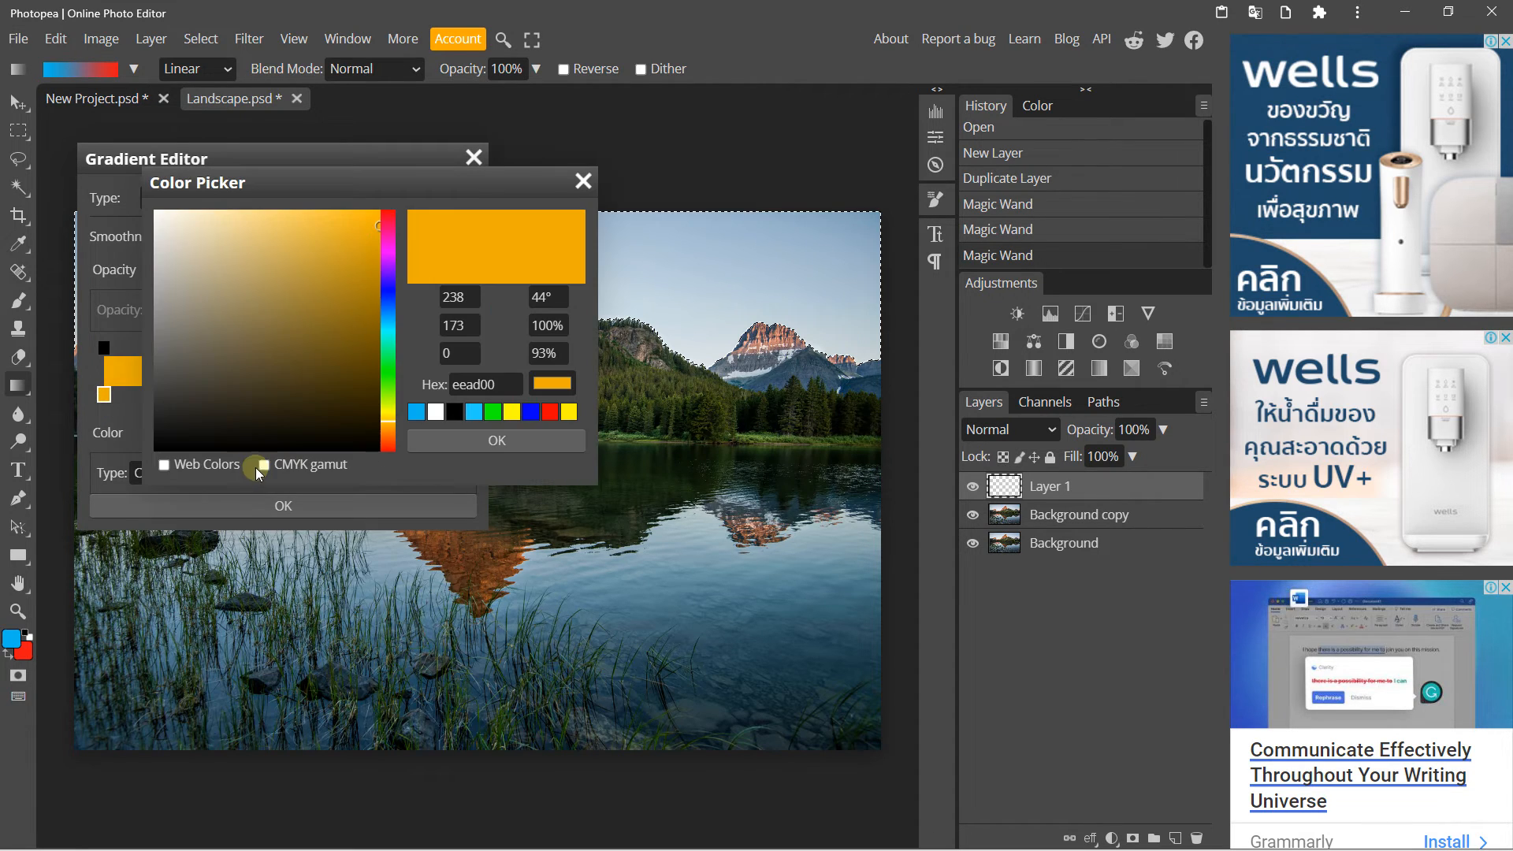
pyautogui.click(389, 430)
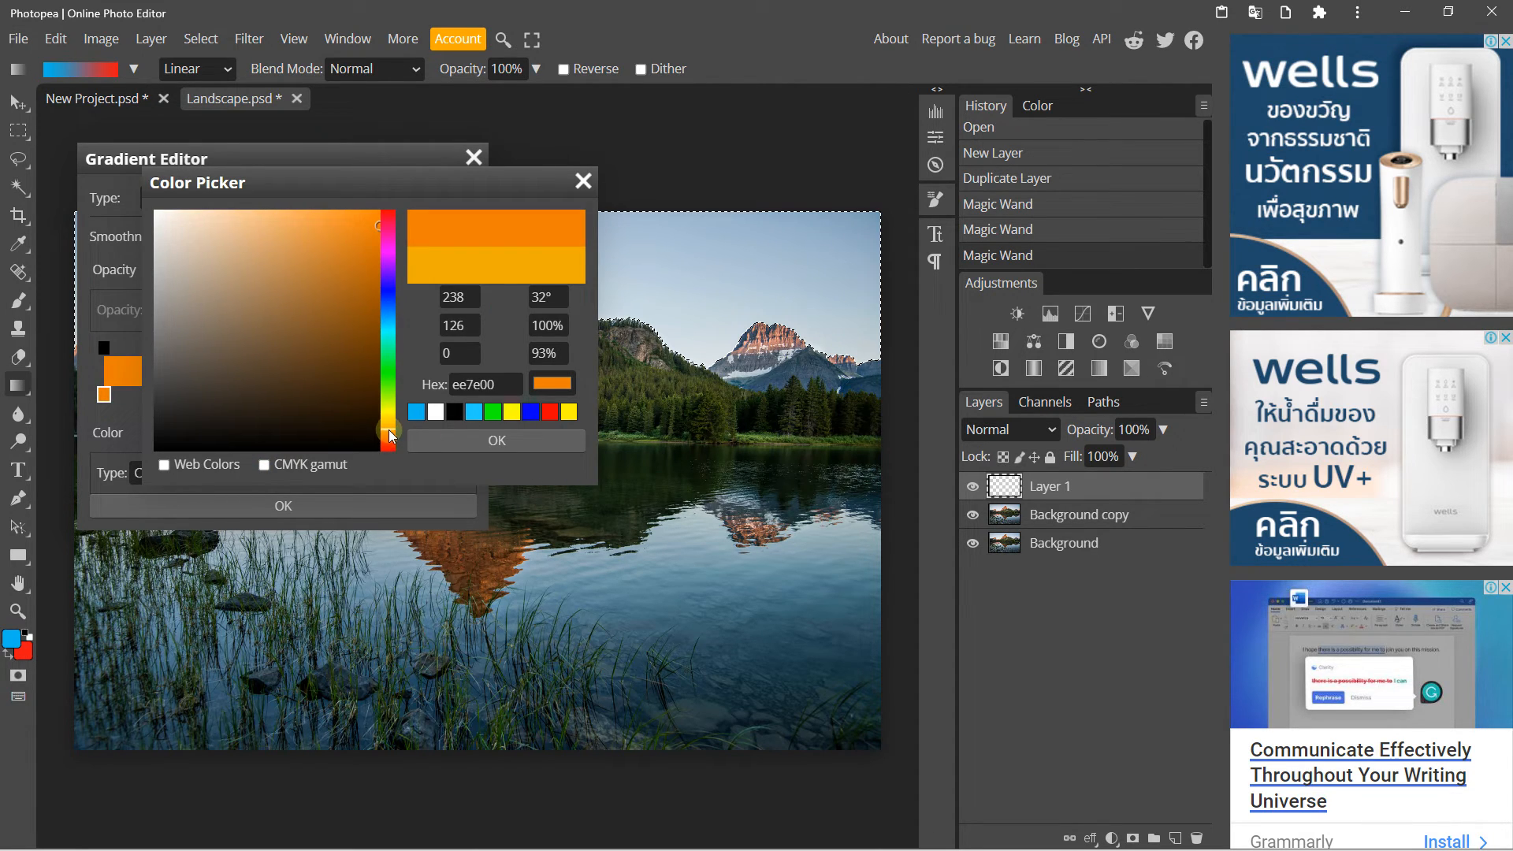
pyautogui.click(473, 441)
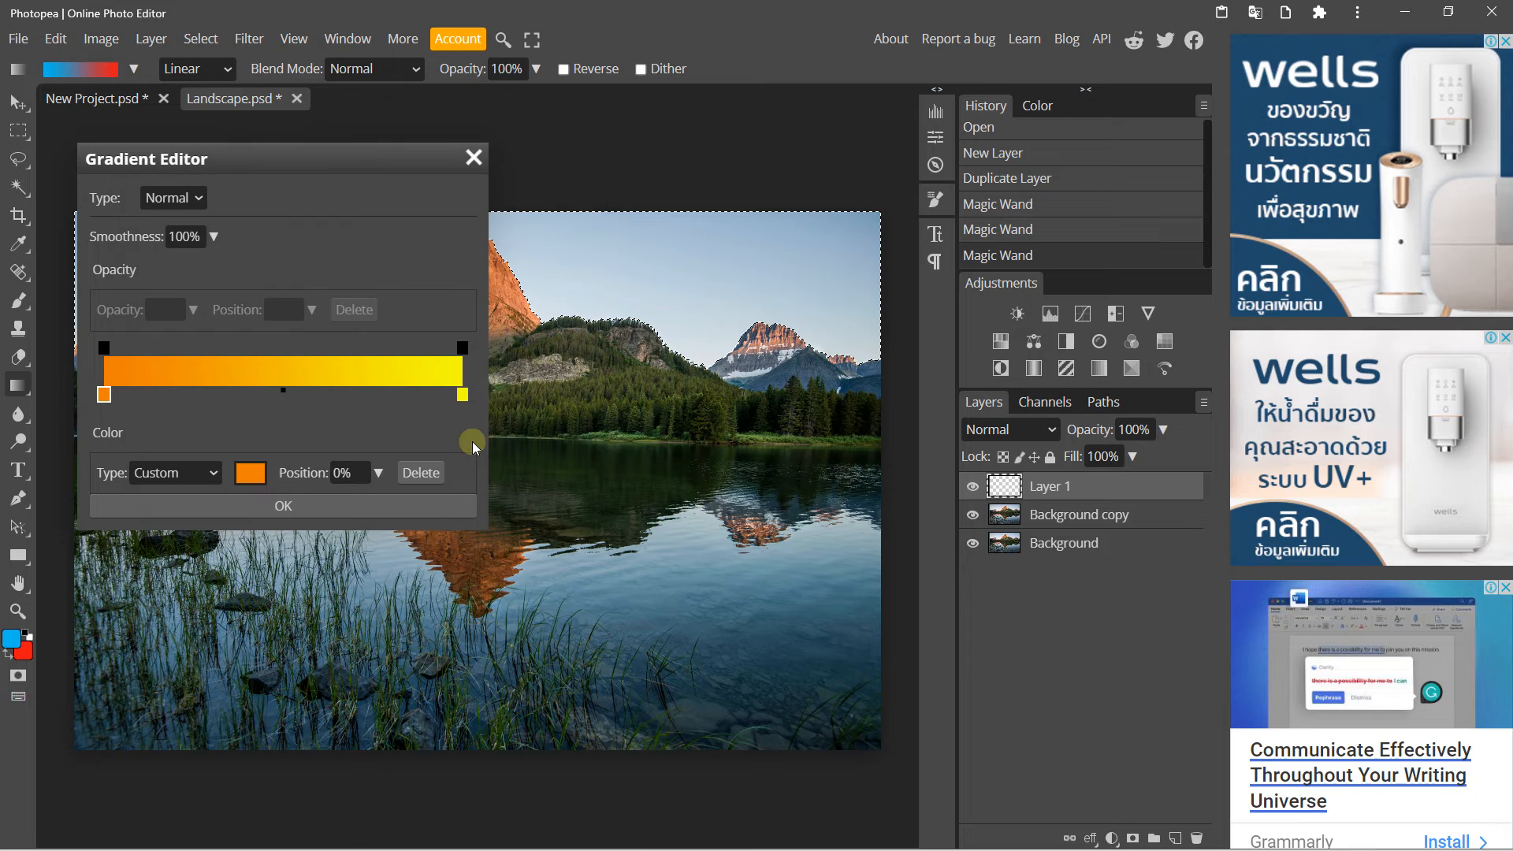
pyautogui.click(262, 501)
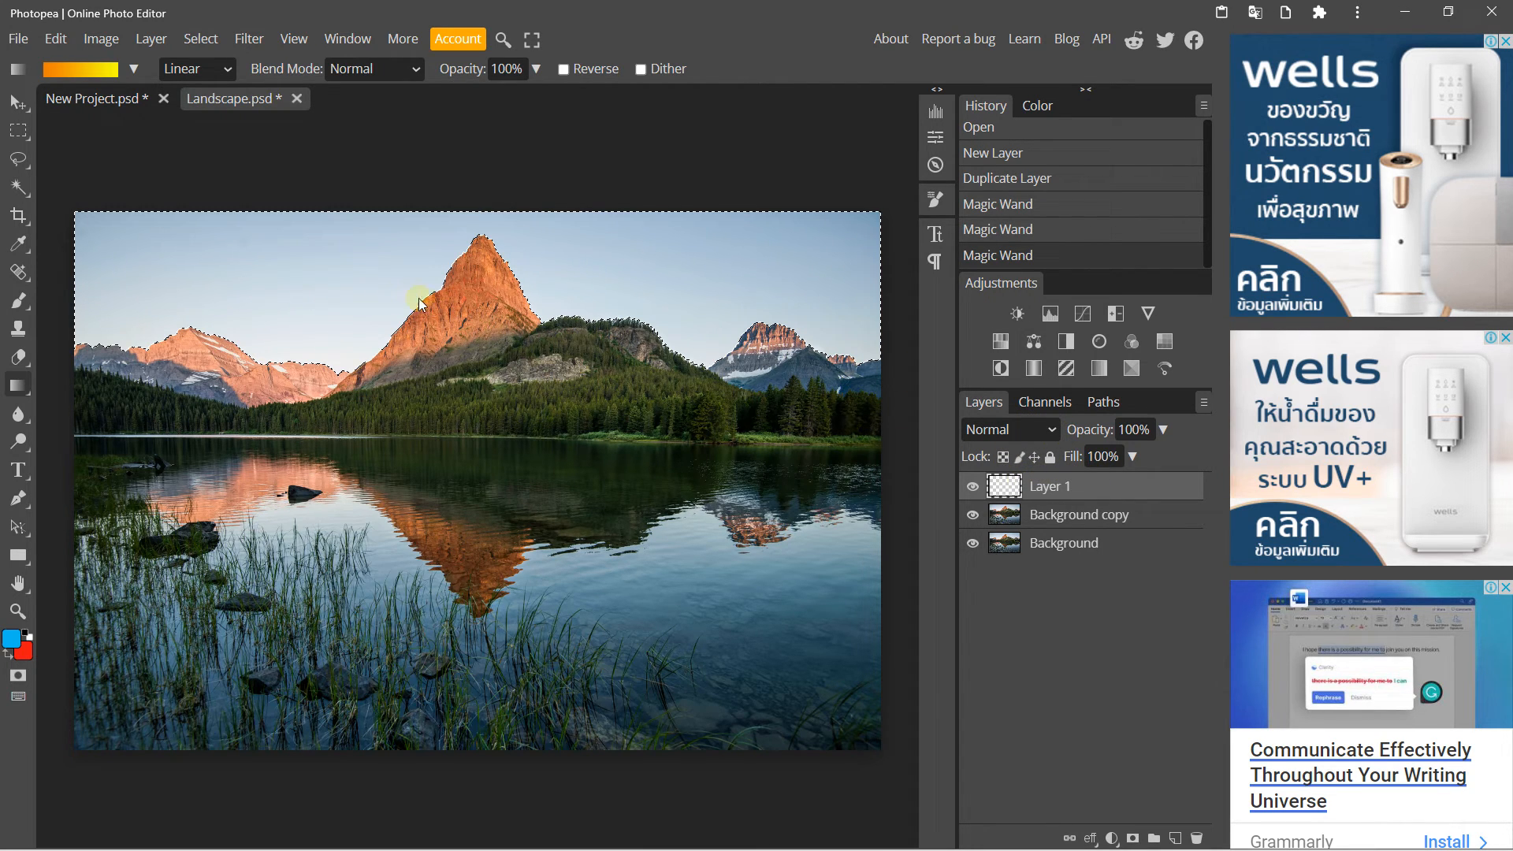
# Apply the orange-to-yellow gradient diagonally across the selected sky on Layer 1 and set the layer's blend mode to Overlay.
pyautogui.moveTo(353, 268); pyautogui.dragTo(361, 355)
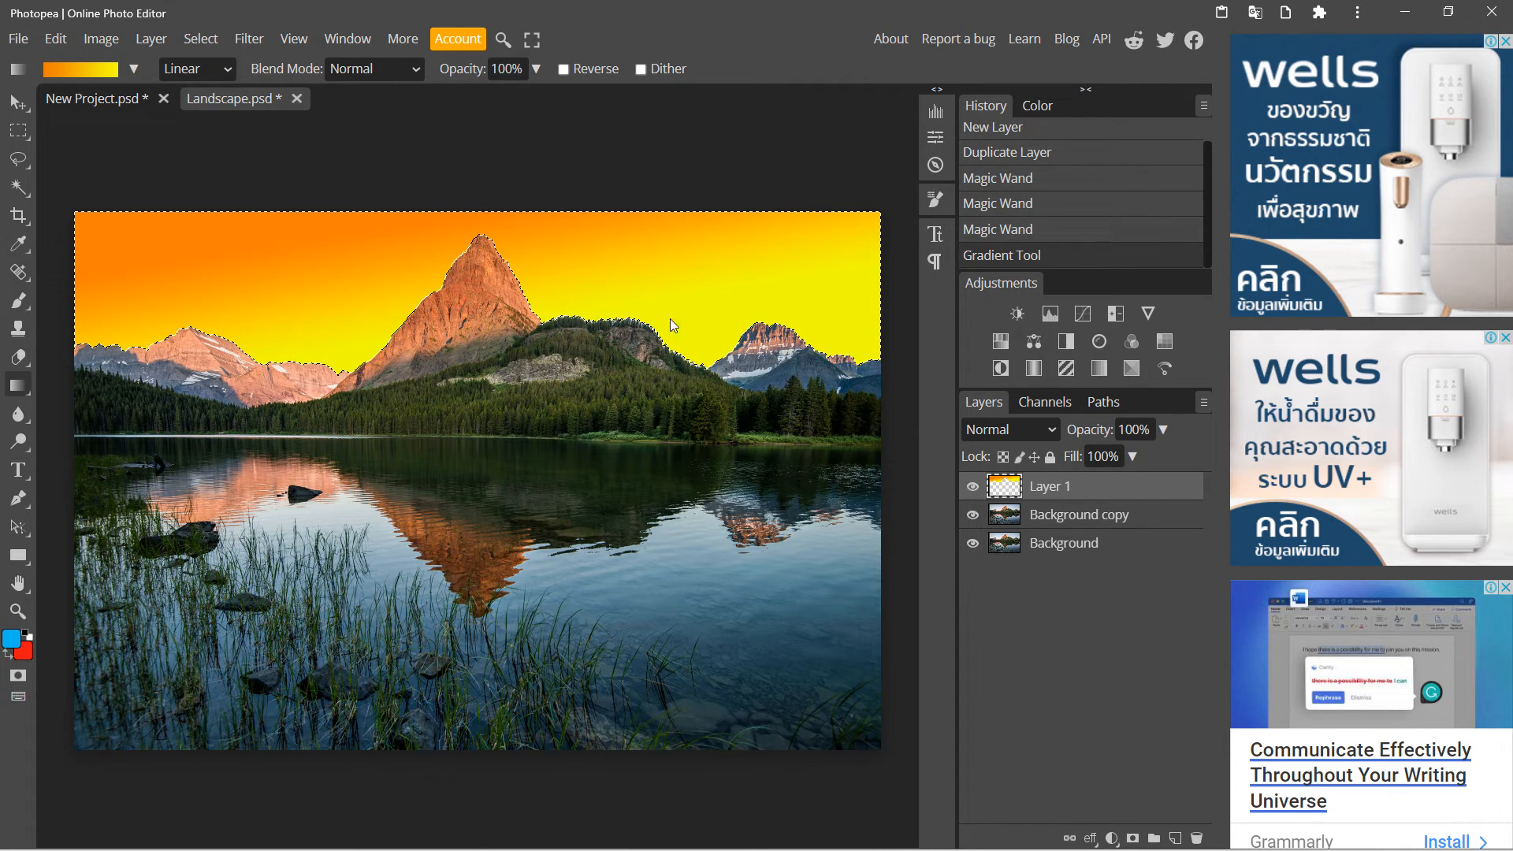
pyautogui.click(1014, 428)
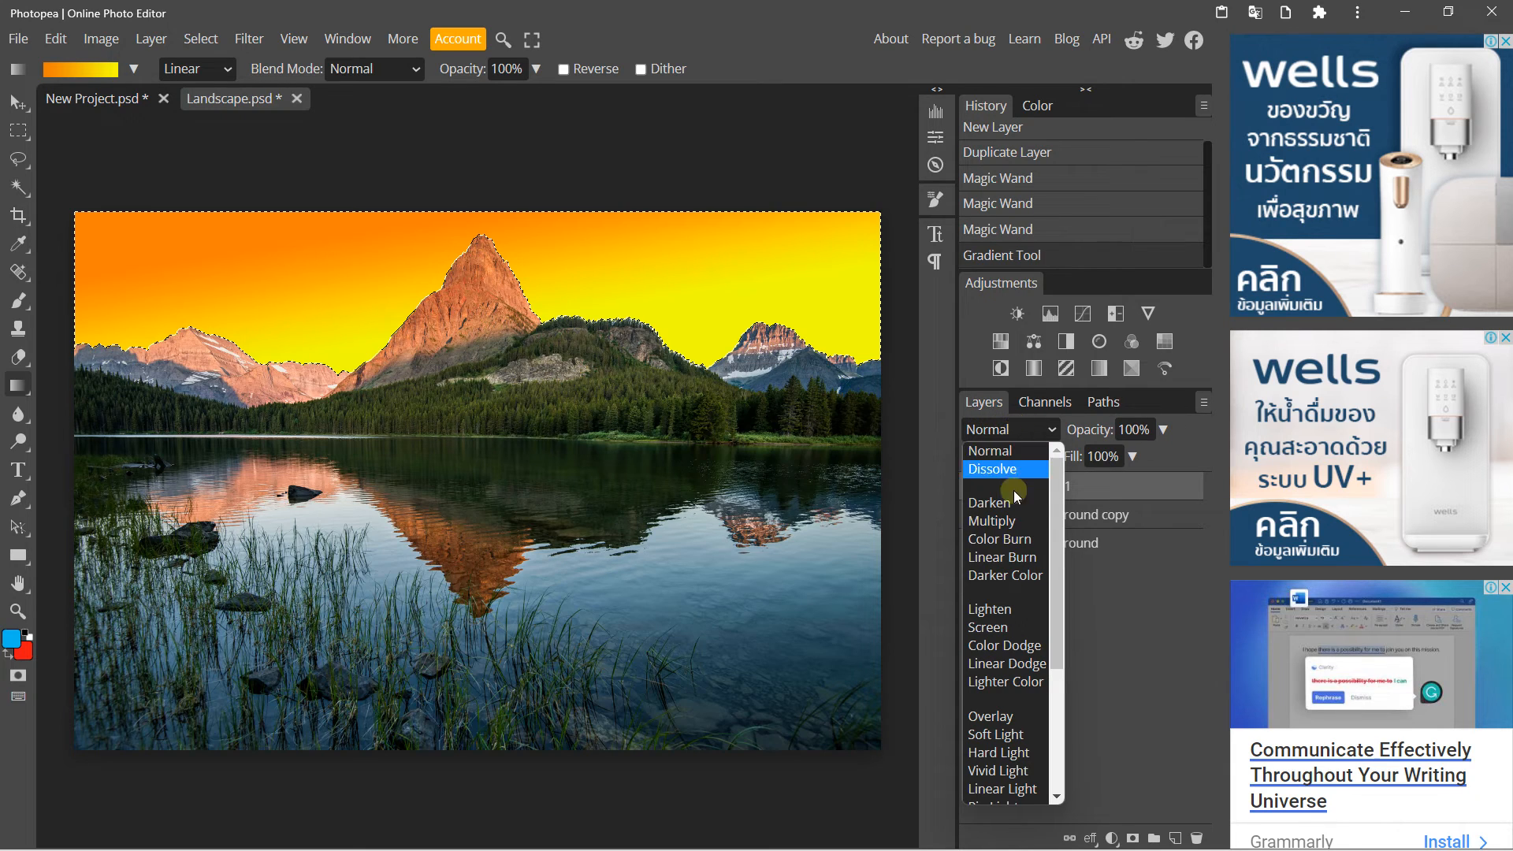
pyautogui.scroll(-3, 1012, 504)
pyautogui.click(1008, 532)
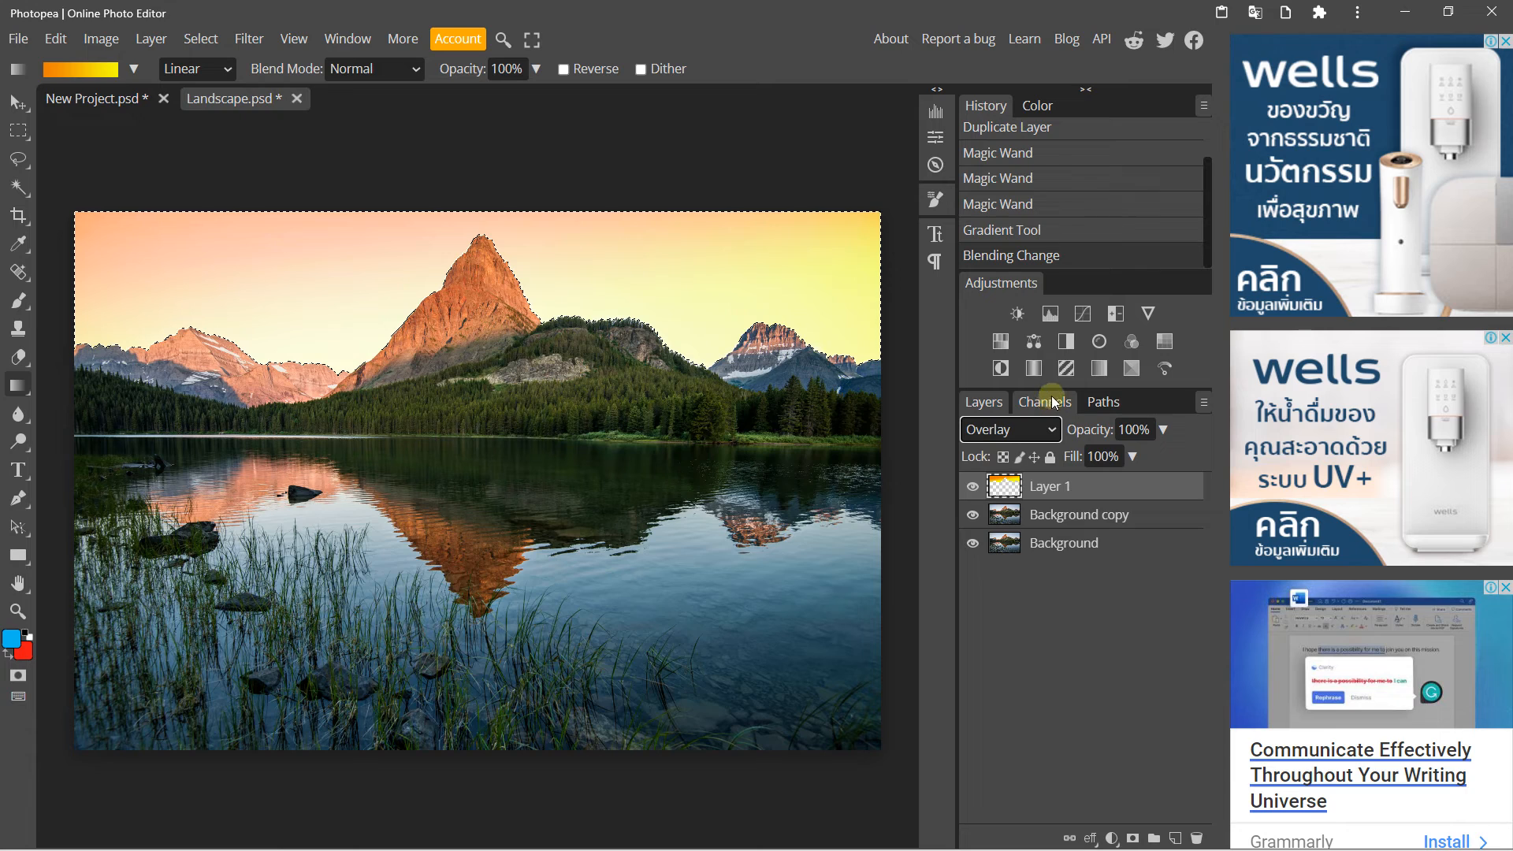
# Lower Layer 1's opacity to 50% and compare the sky with the layer hidden and shown.
pyautogui.click(1163, 429)
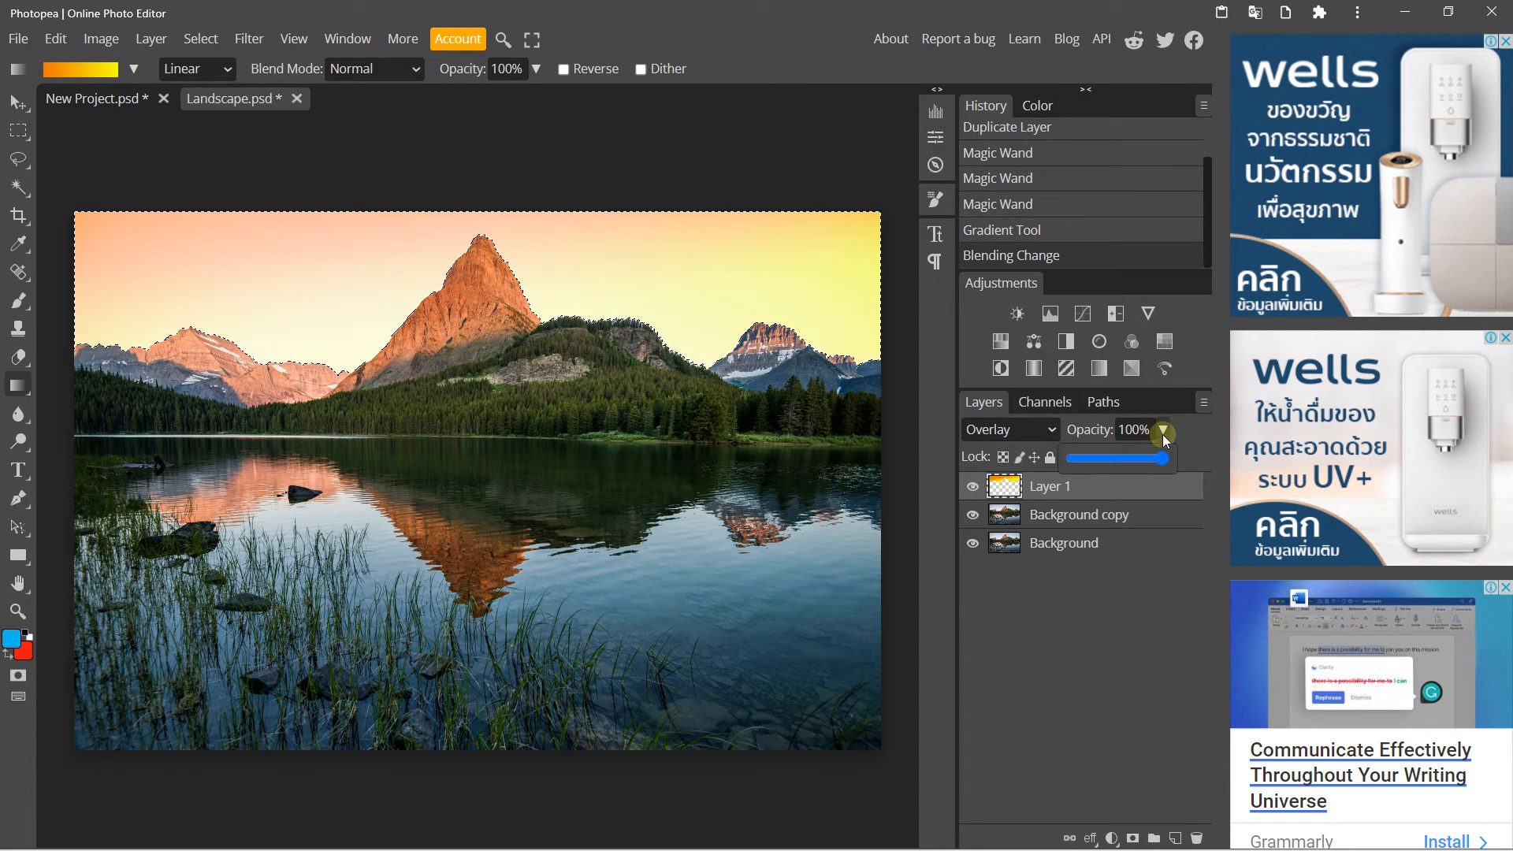
pyautogui.click(1136, 459)
pyautogui.moveTo(1135, 459); pyautogui.dragTo(1119, 454)
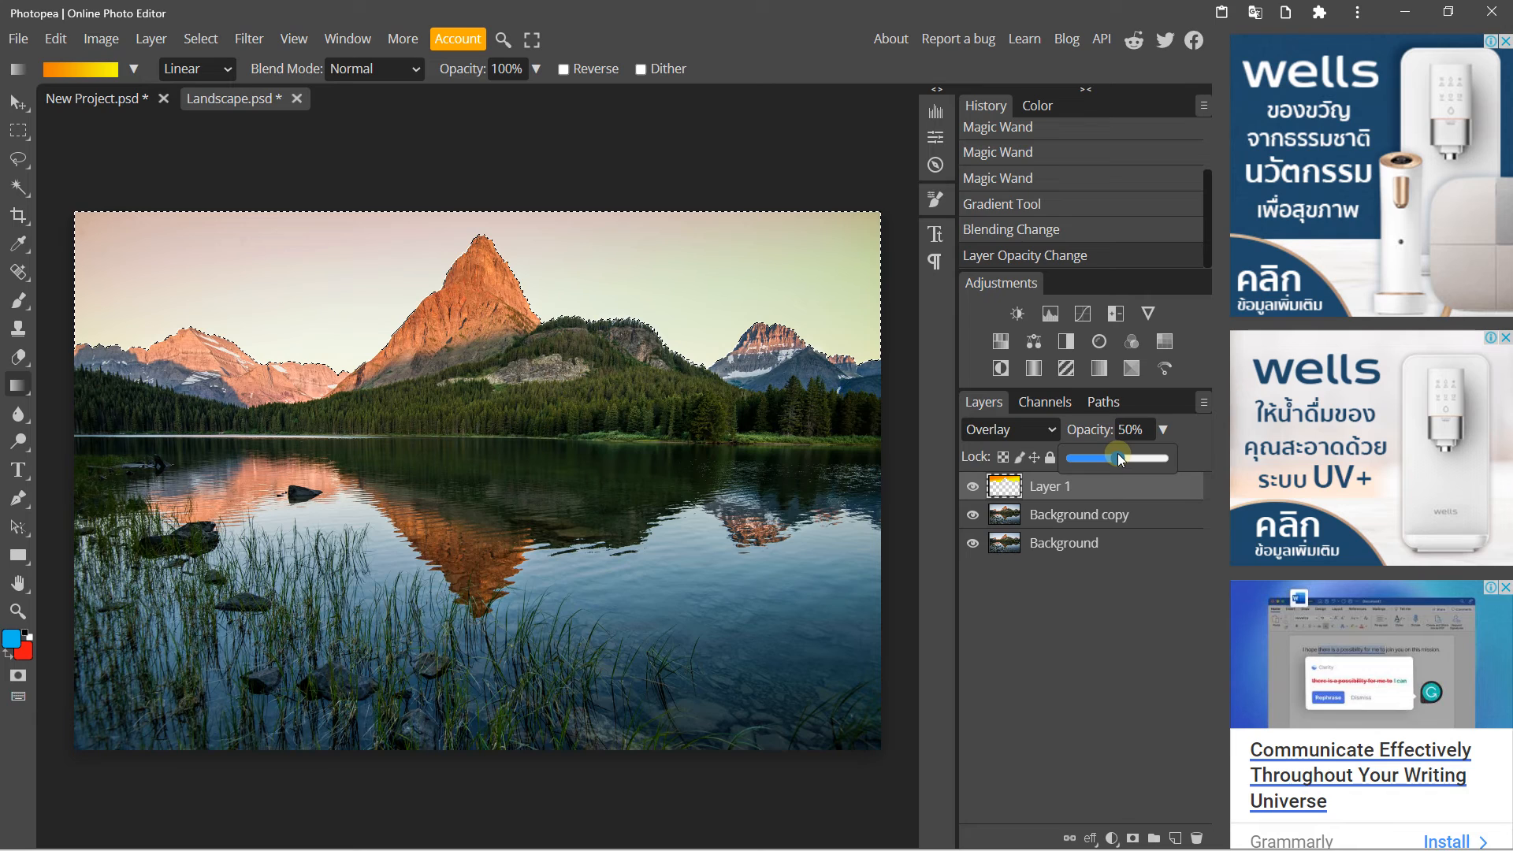
pyautogui.click(974, 490)
pyautogui.click(974, 489)
pyautogui.click(974, 489)
pyautogui.click(974, 490)
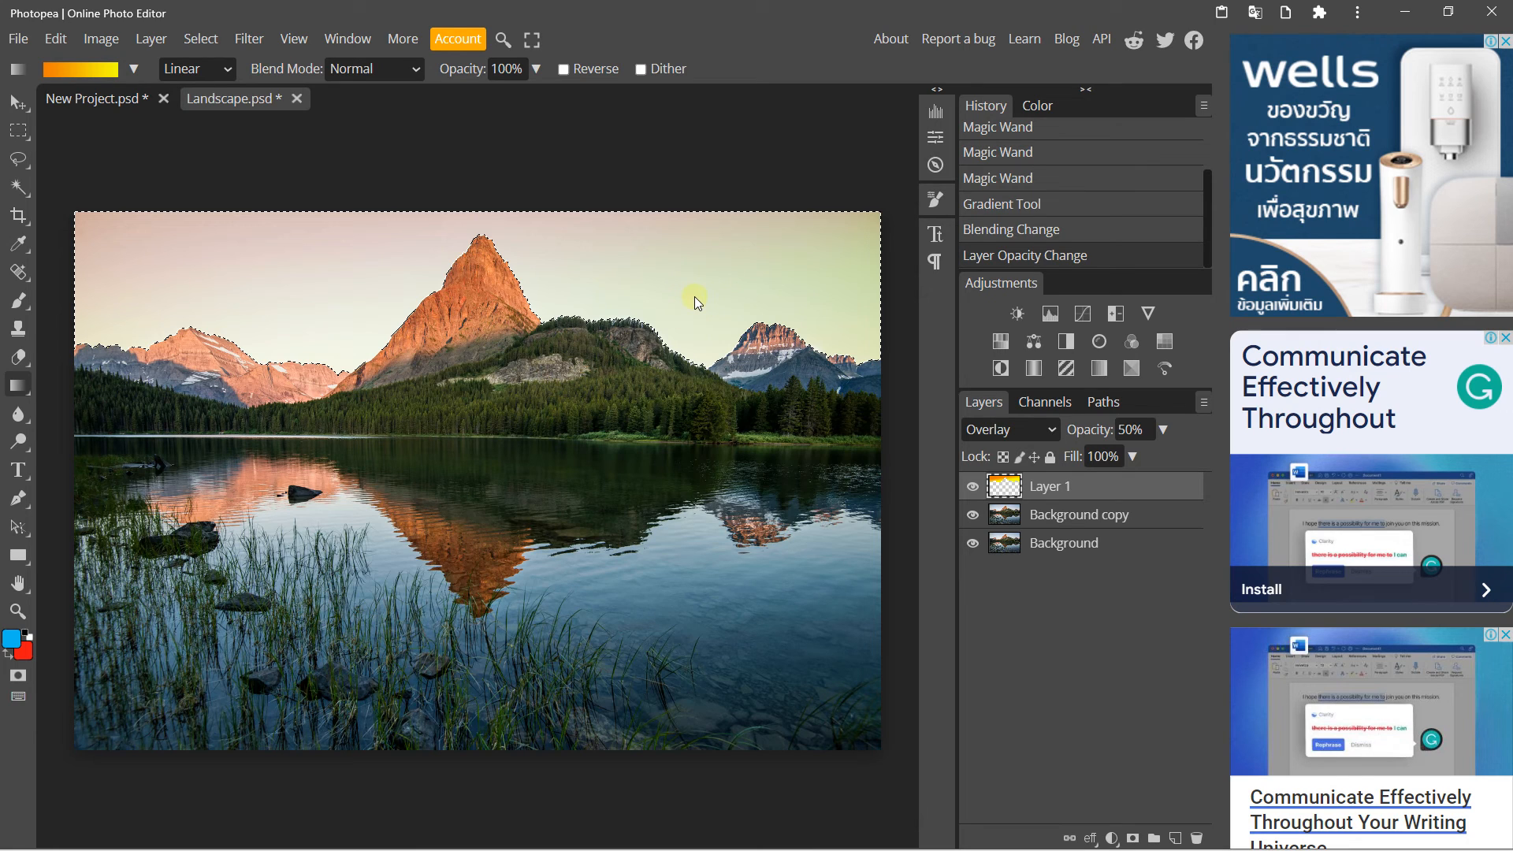
# Deselect the sky and toggle Layer 1's visibility to compare the photo with and without the gradient.
pyautogui.click(200, 38)
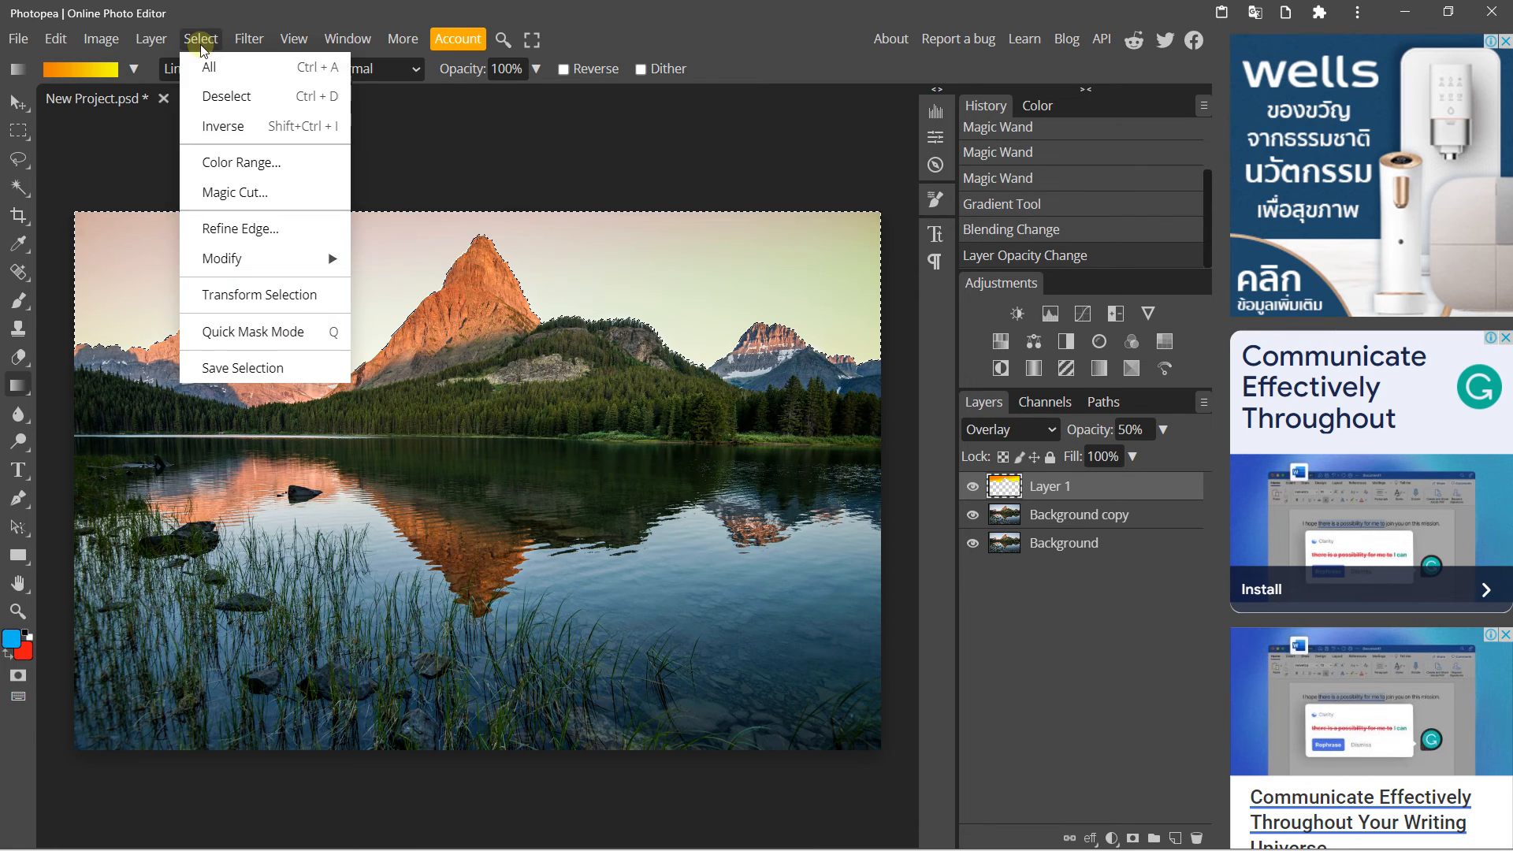
pyautogui.click(191, 99)
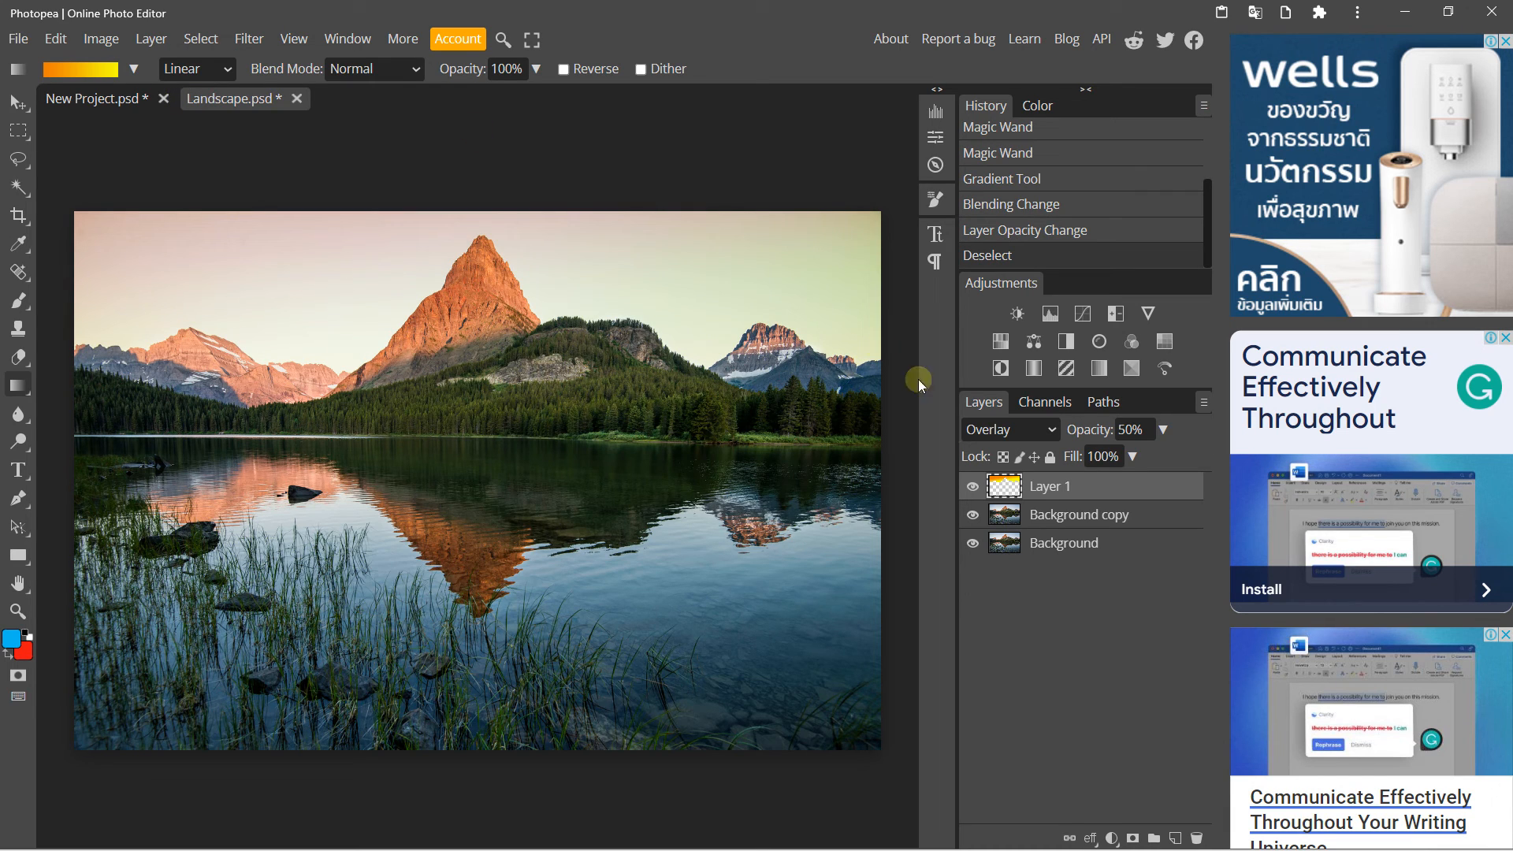
pyautogui.click(973, 487)
pyautogui.click(973, 487)
pyautogui.click(972, 487)
pyautogui.click(973, 488)
# Switch to the New Project.psd document.
pyautogui.click(98, 99)
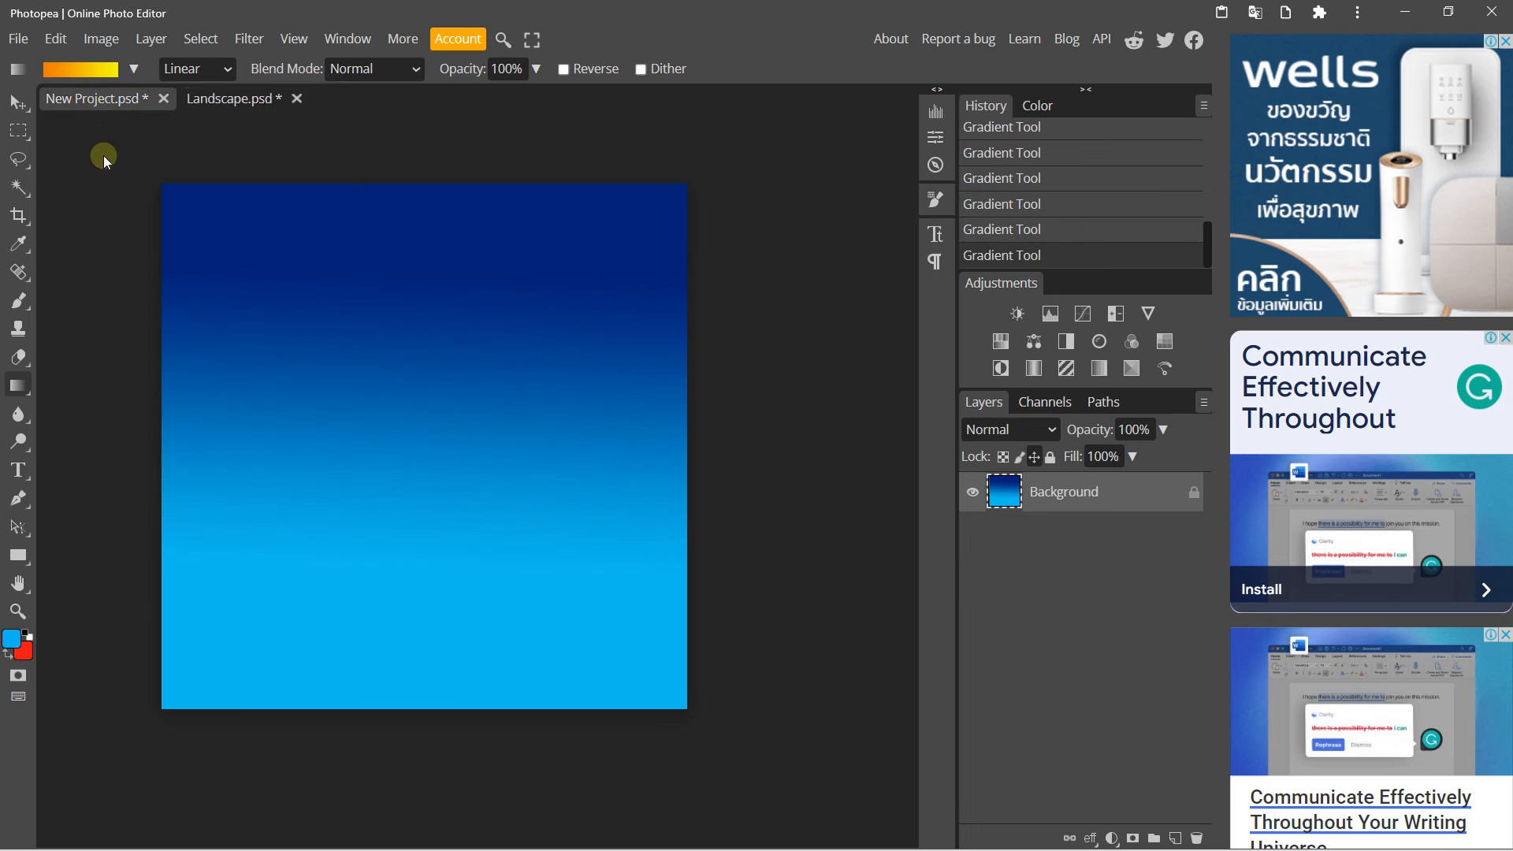